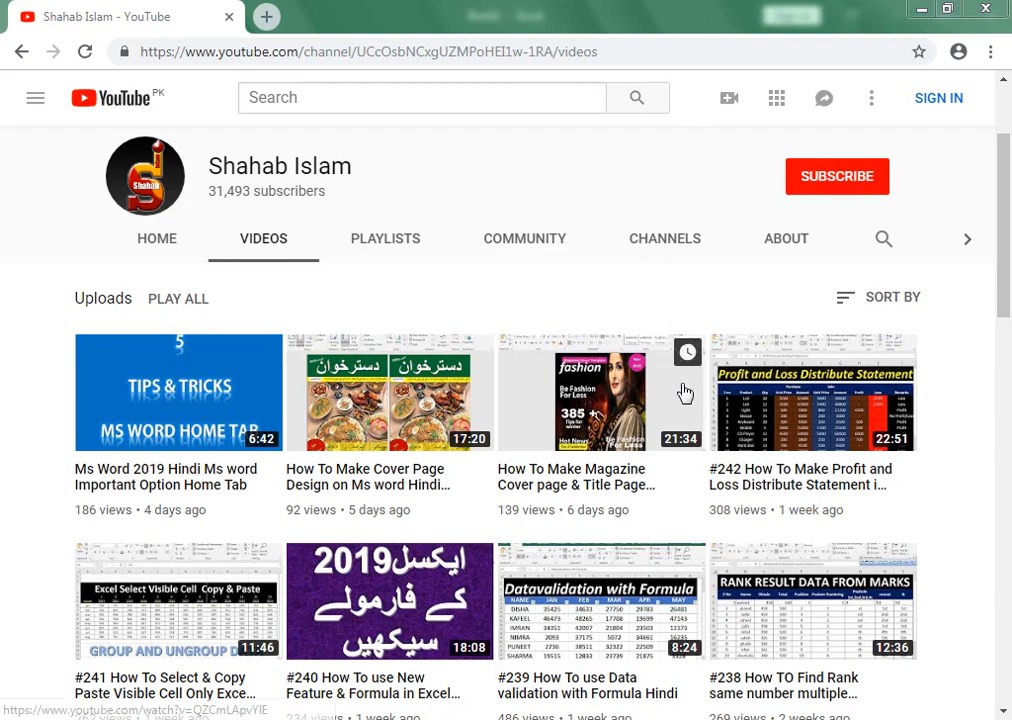
click(418, 673)
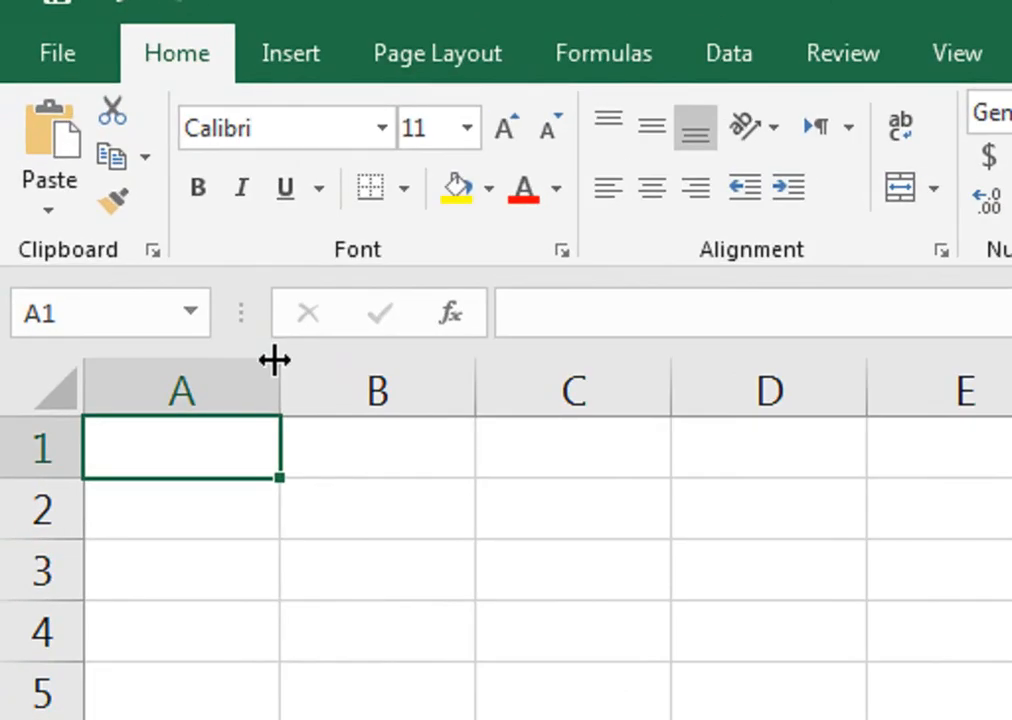
Narrow columns A and H into slim margin columns and make row 1 taller.
drag(276, 375, 117, 400)
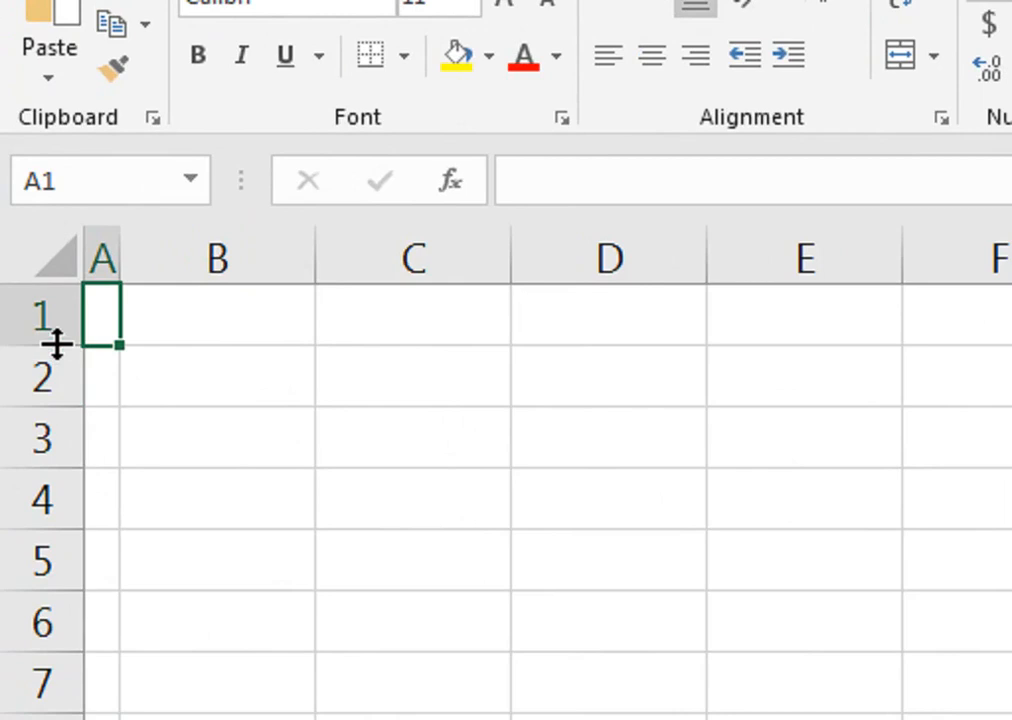
drag(56, 344, 61, 434)
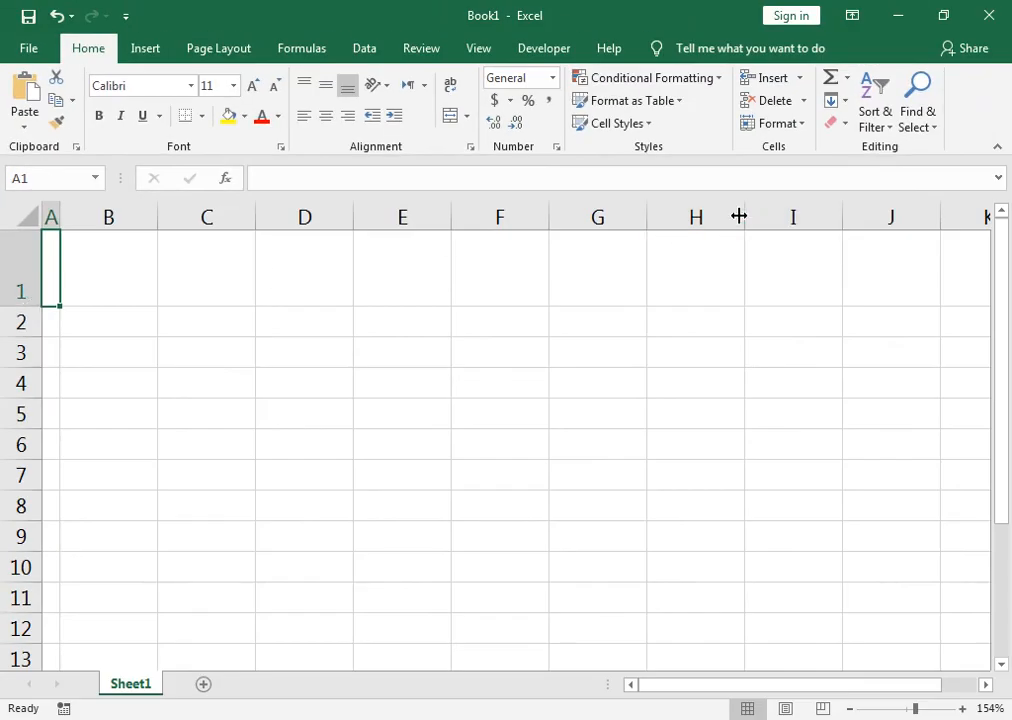
drag(739, 216, 669, 216)
Enter "COMPANY NAME" in cell B1 and widen column C to about 16.29.
drag(75, 285, 657, 276)
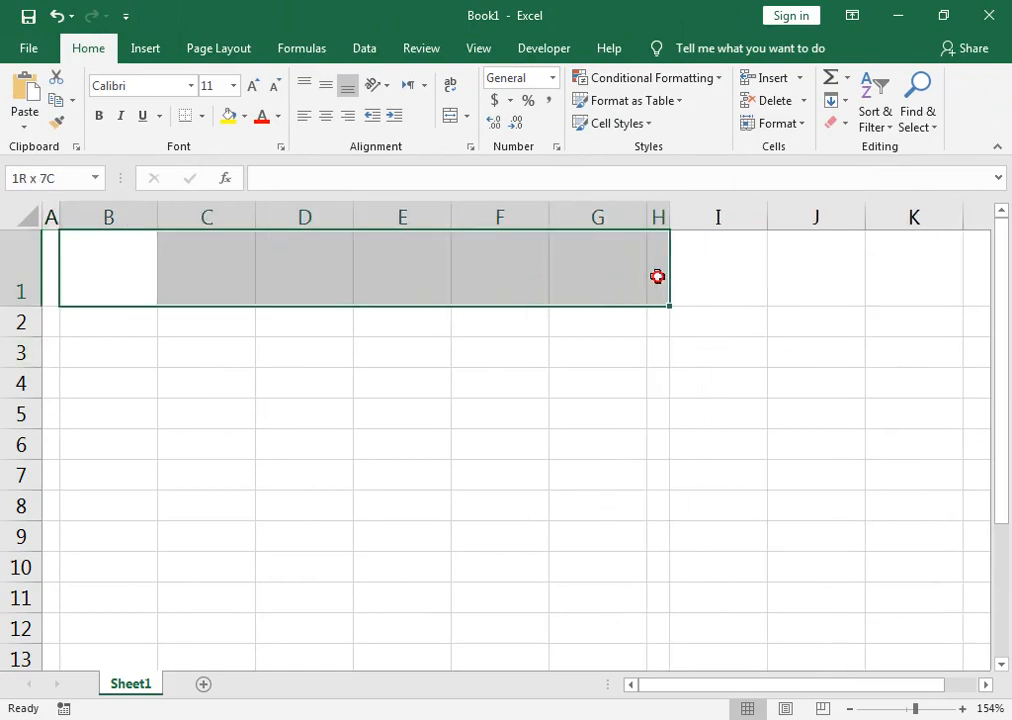
click(121, 275)
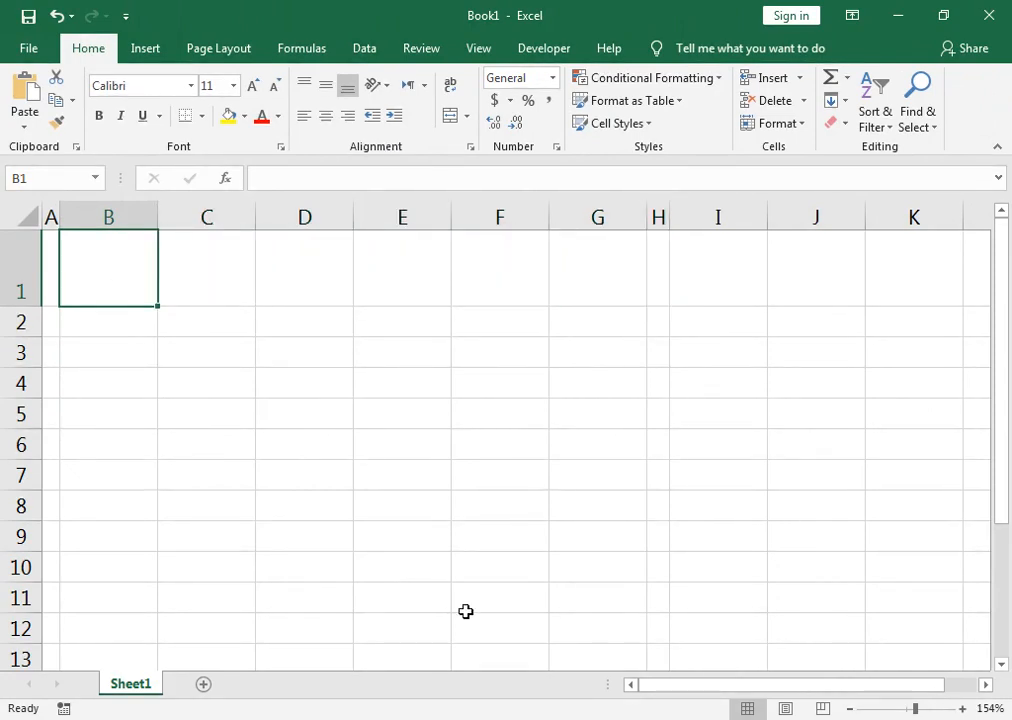
text(COMPANY)
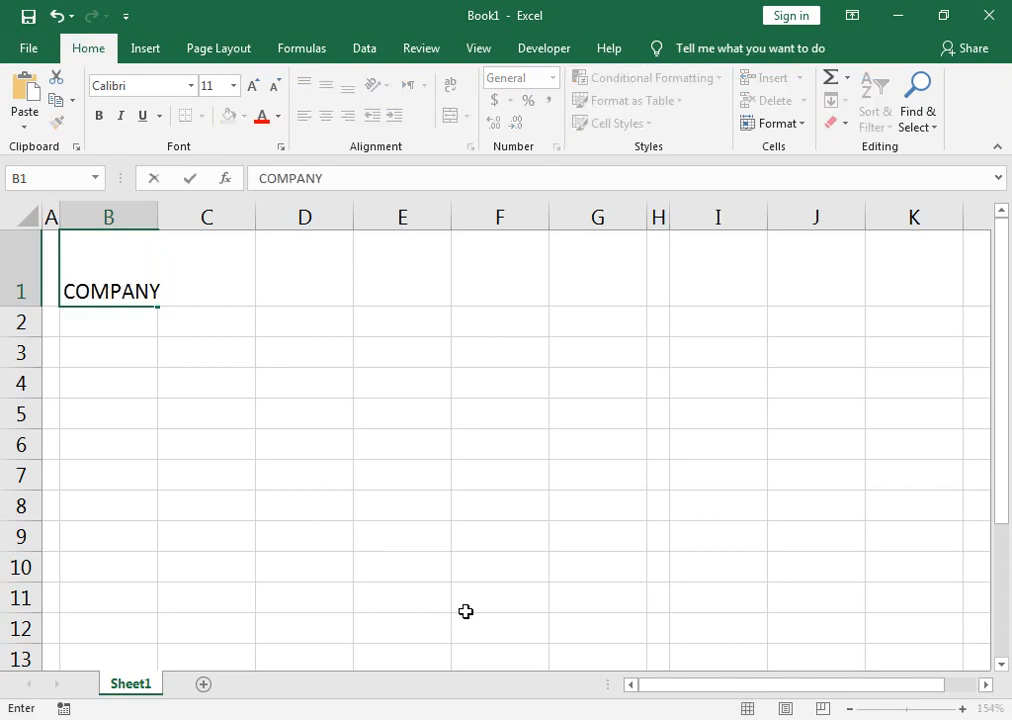
text( NAME)
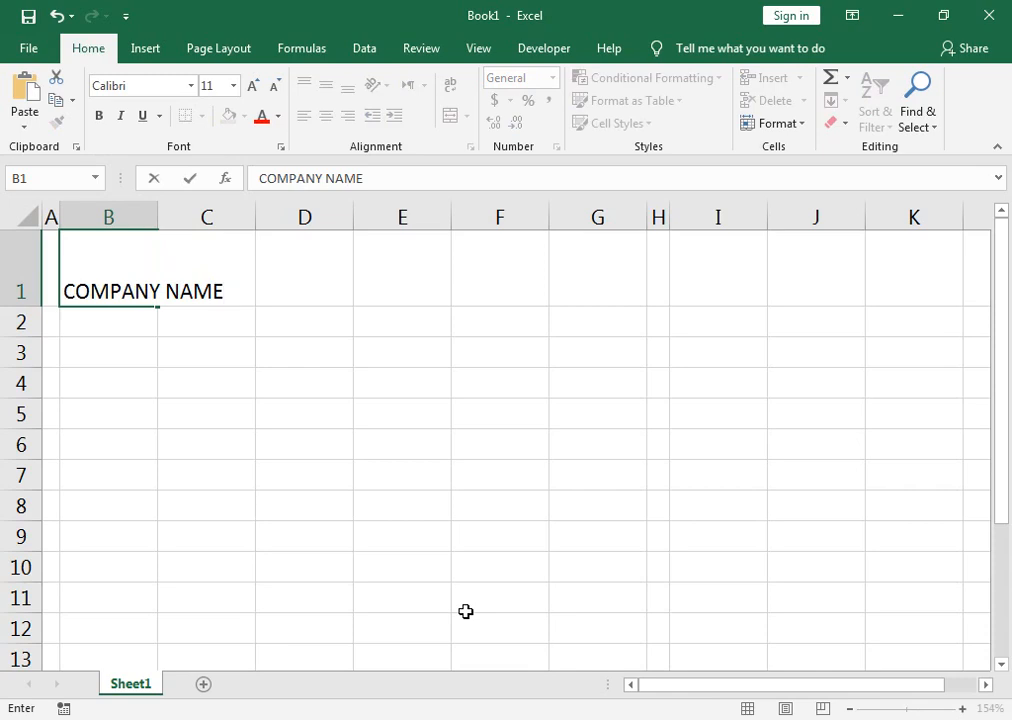
key(Tab)
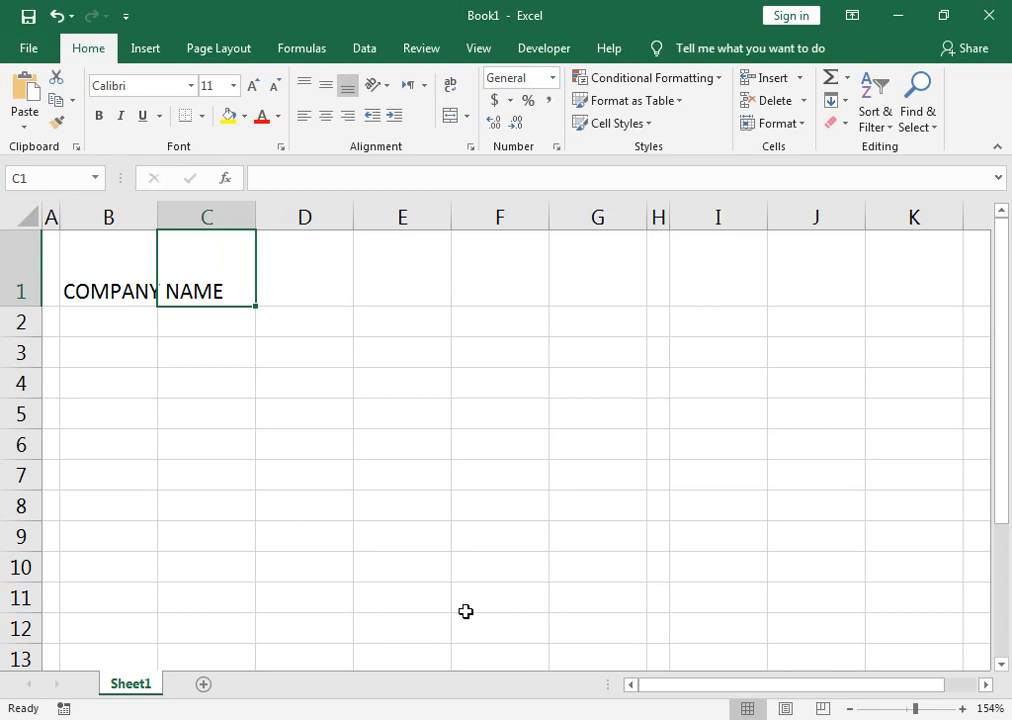
key(Left)
key(Down)
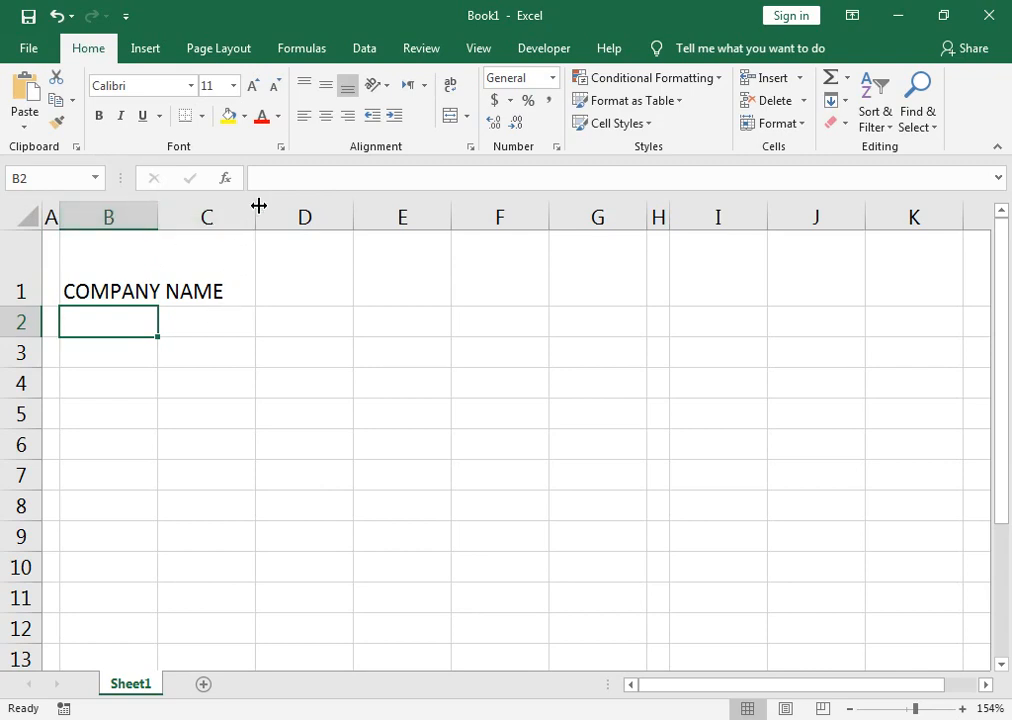
drag(258, 205, 341, 208)
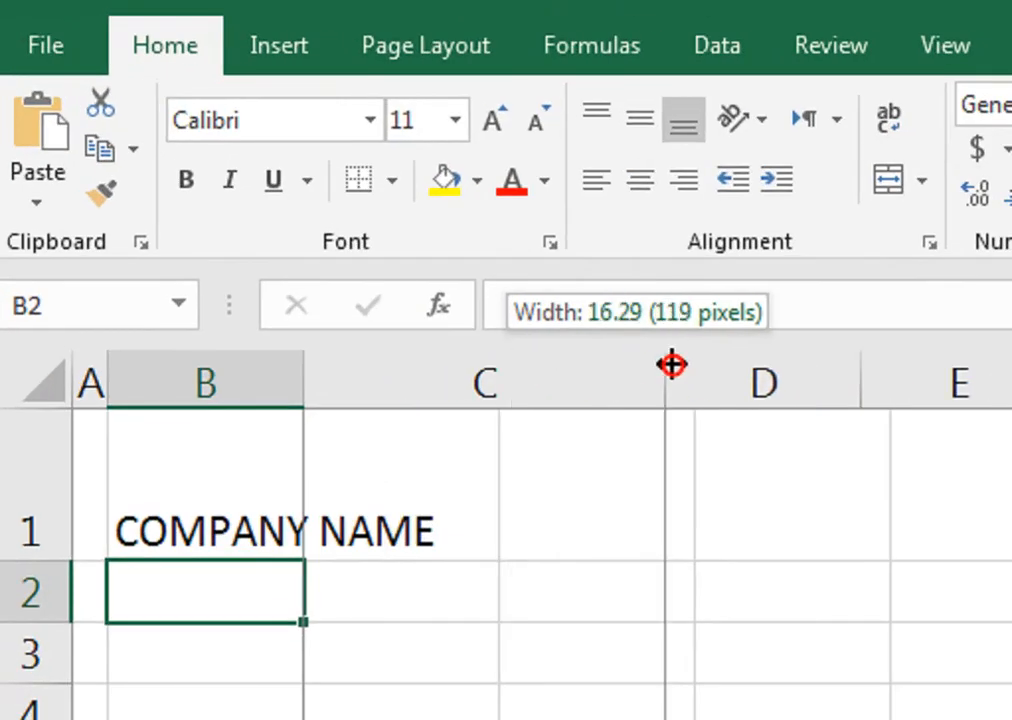
drag(671, 365, 671, 370)
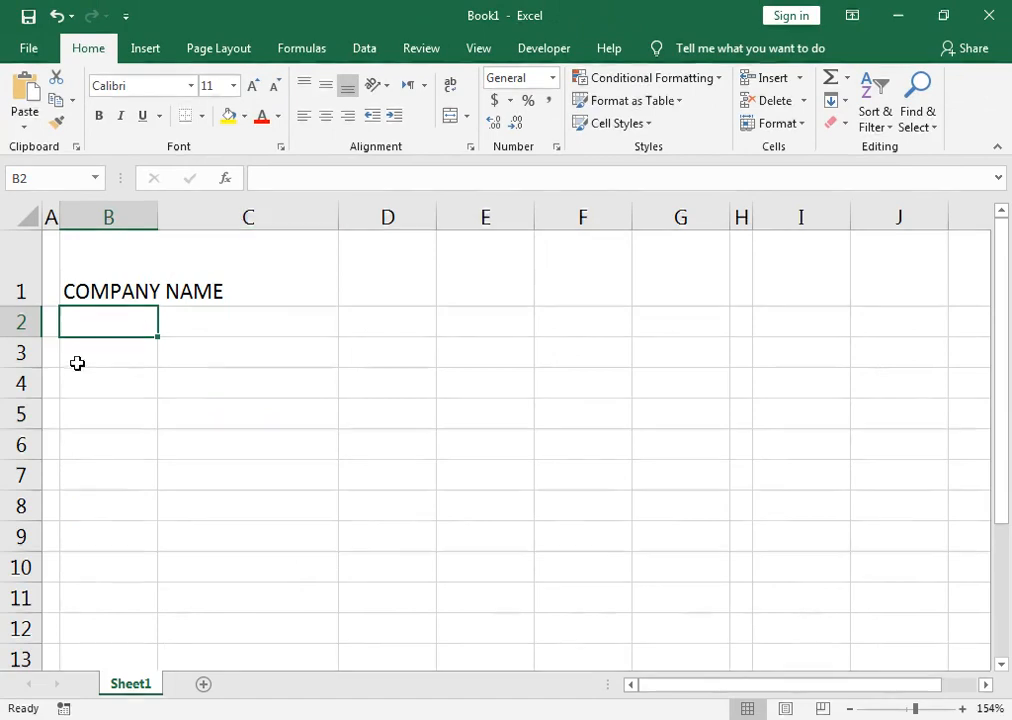
Merge the cells across each row in the ranges B2:C3 and D2:E3.
drag(68, 324, 282, 355)
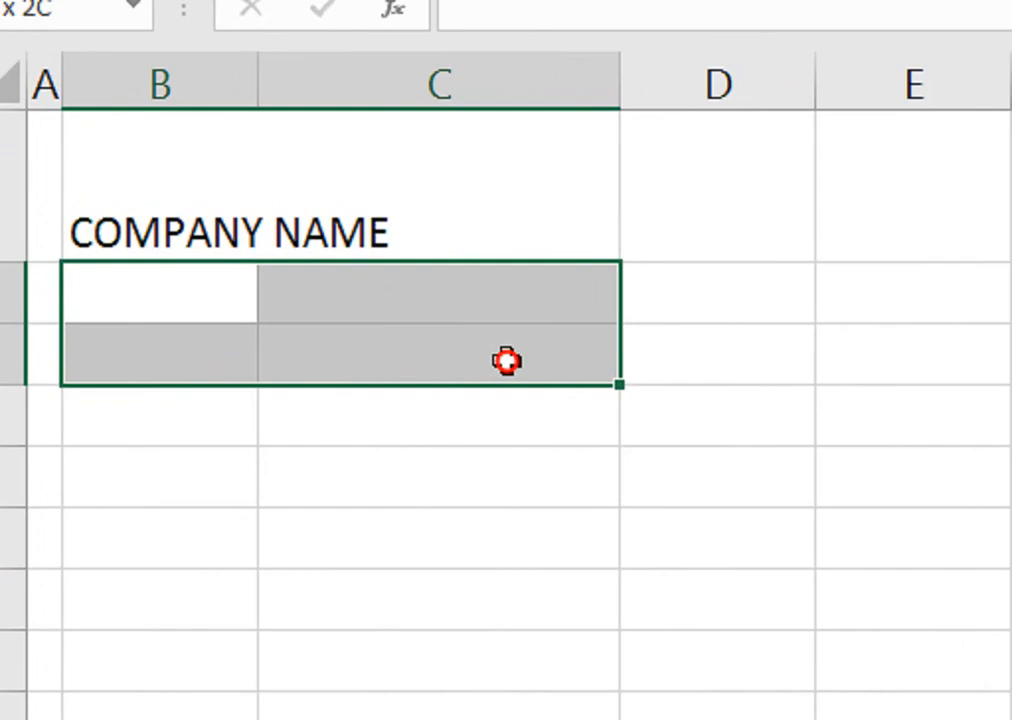
drag(507, 361, 507, 361)
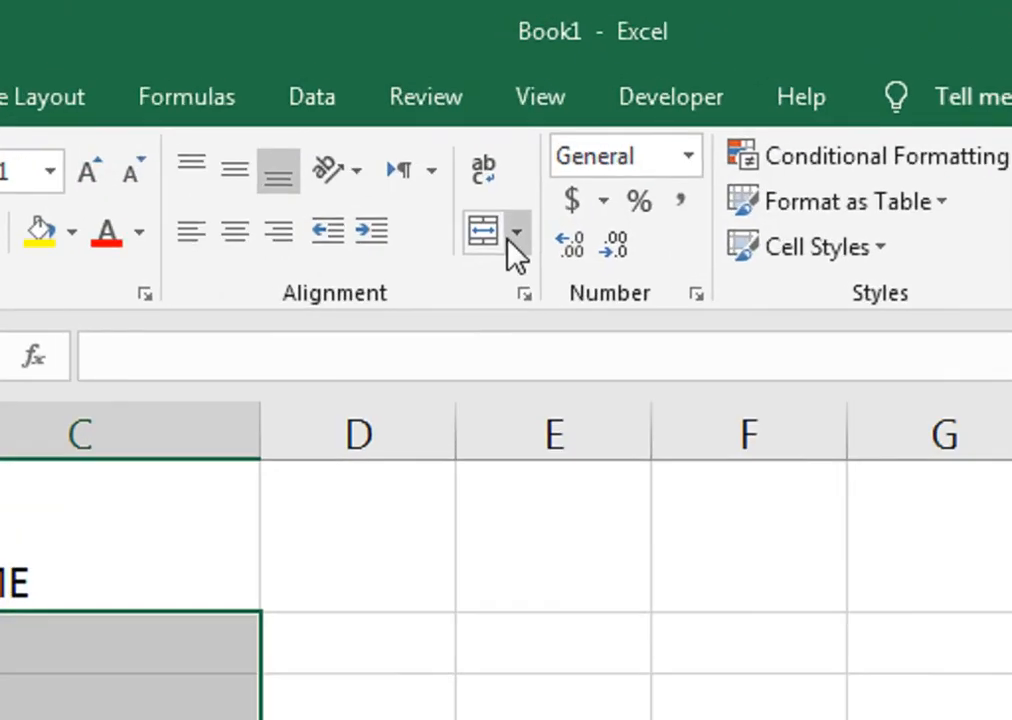
click(512, 240)
click(529, 332)
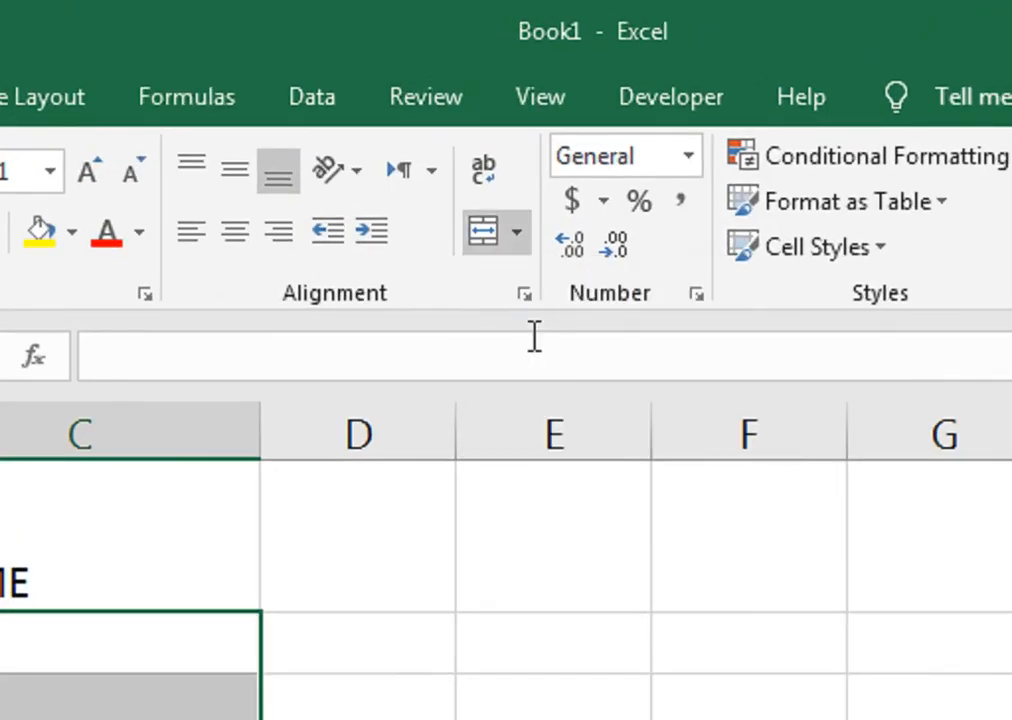
drag(393, 334, 501, 343)
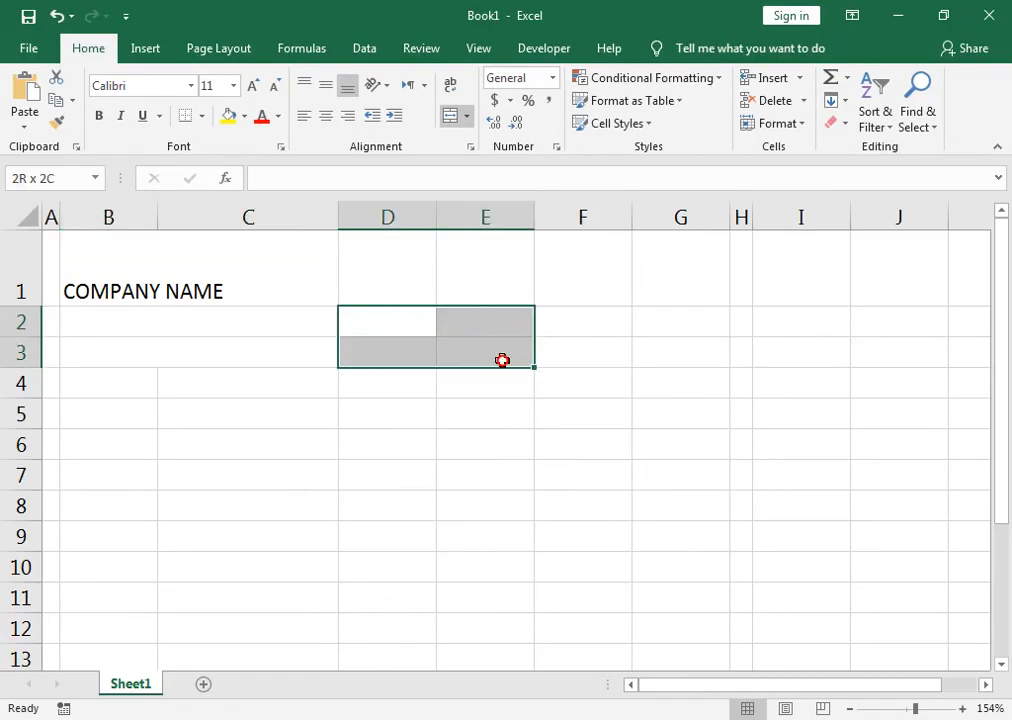
click(466, 116)
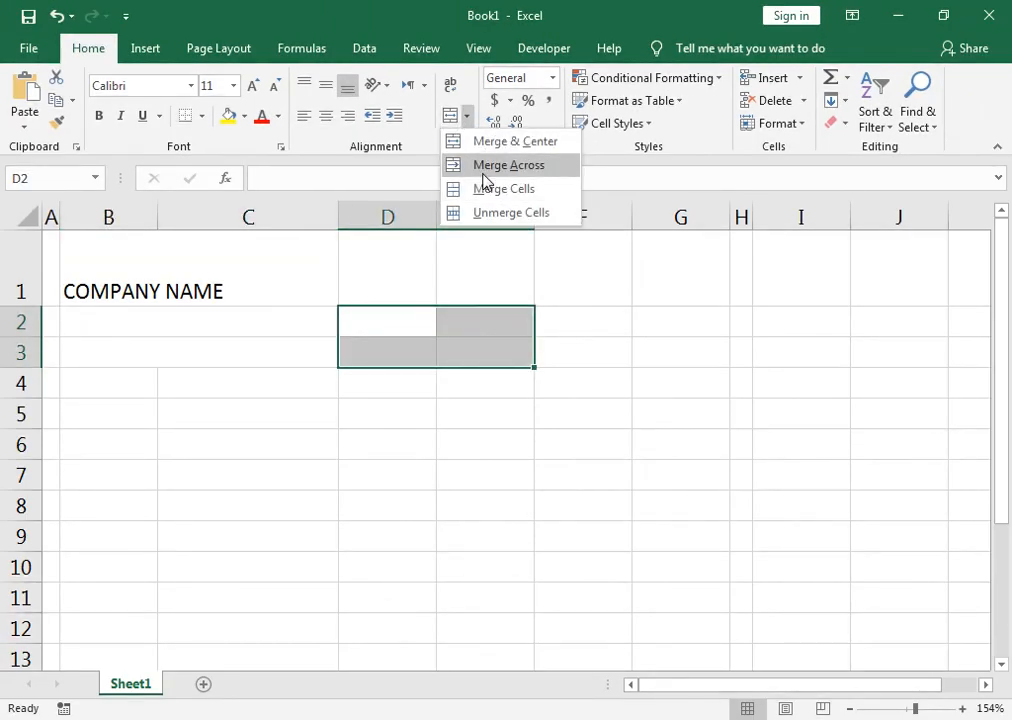
click(485, 170)
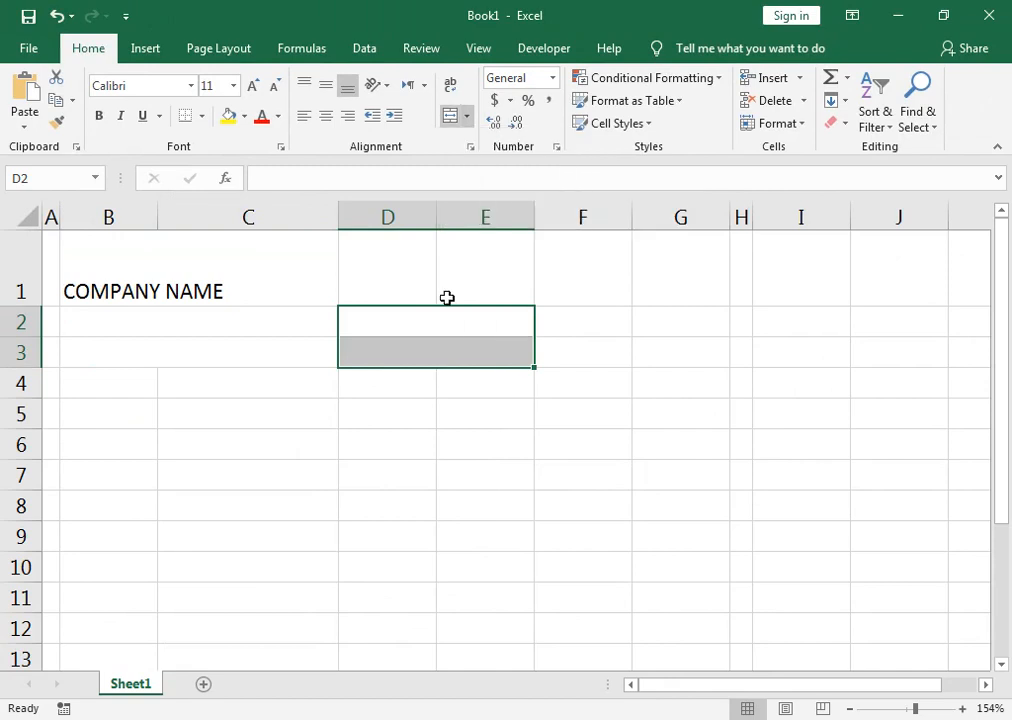
click(402, 355)
drag(404, 340, 418, 300)
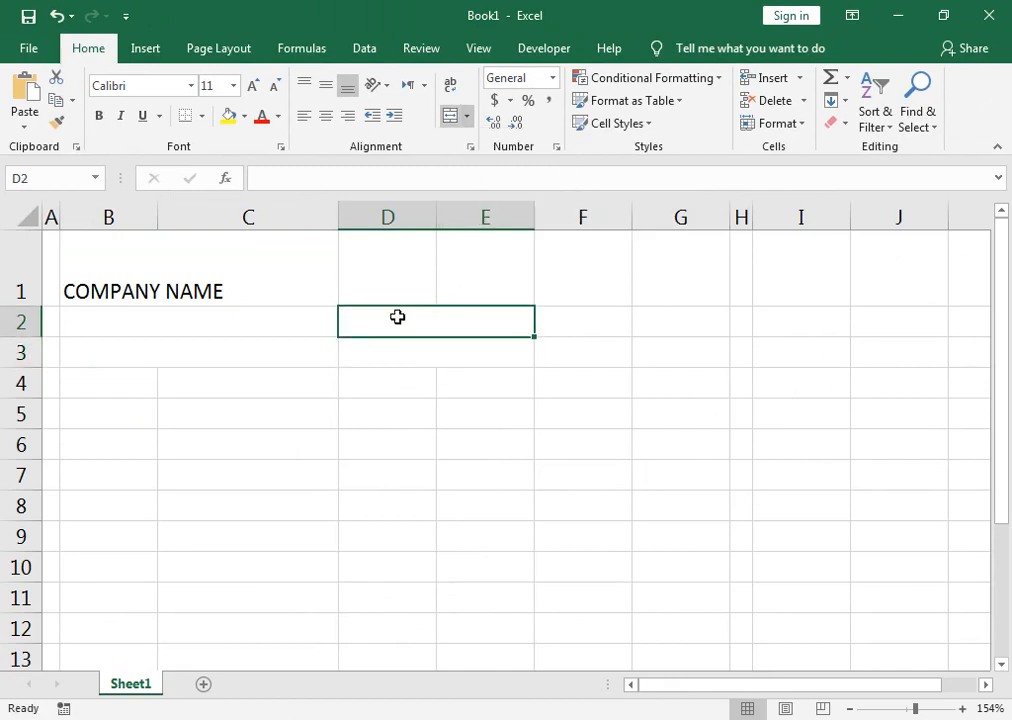
Merge the cells across each row in the range F2:G3.
drag(585, 318, 684, 339)
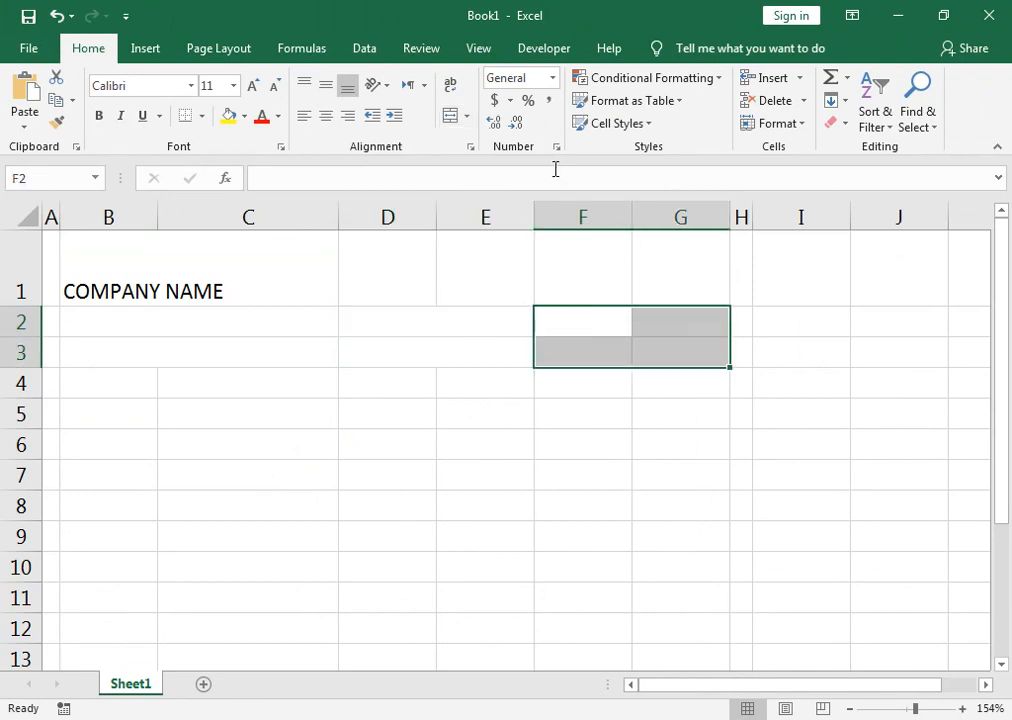
click(467, 122)
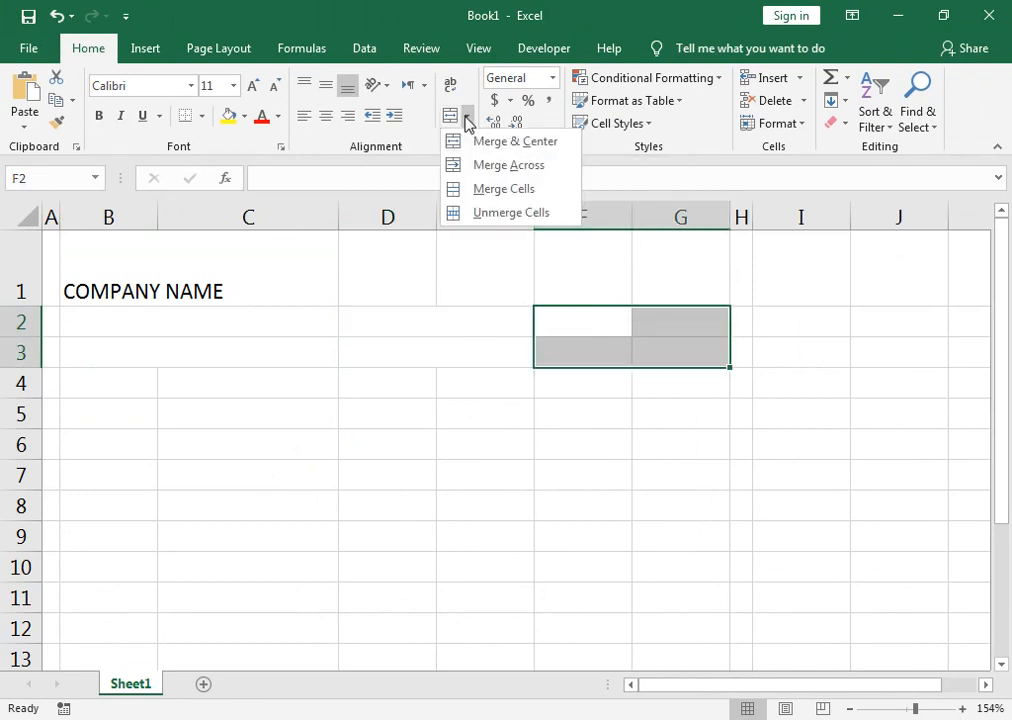
click(477, 165)
click(493, 410)
click(206, 323)
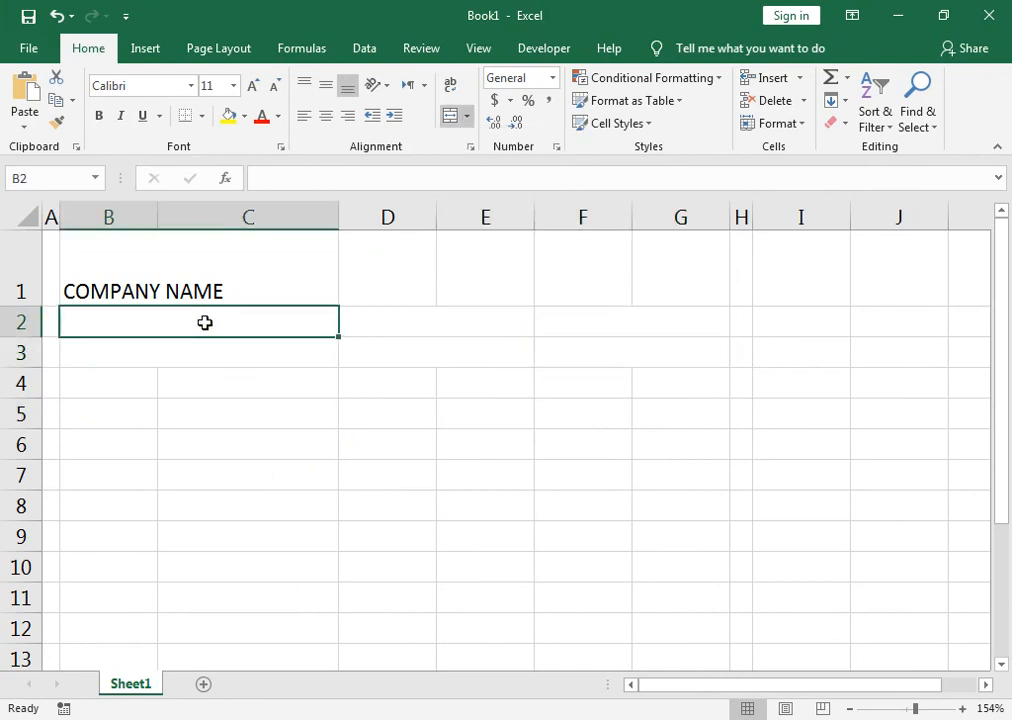
Fill cells B1:G1 with a medium blue-gray theme color and set their font color to white.
drag(120, 282, 728, 248)
click(244, 116)
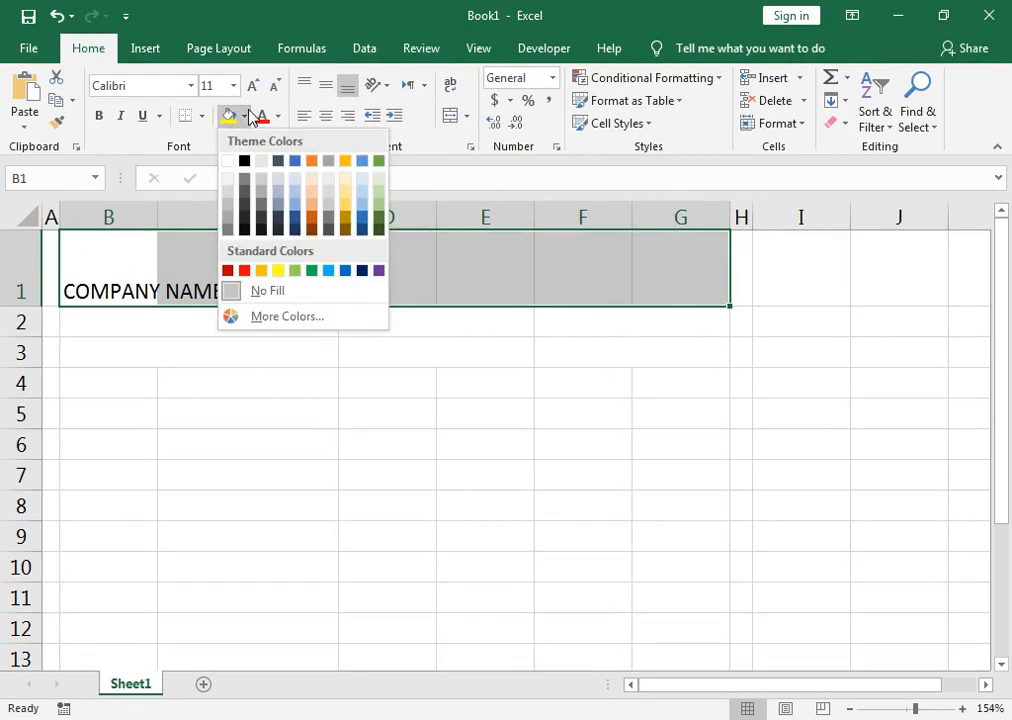
click(278, 207)
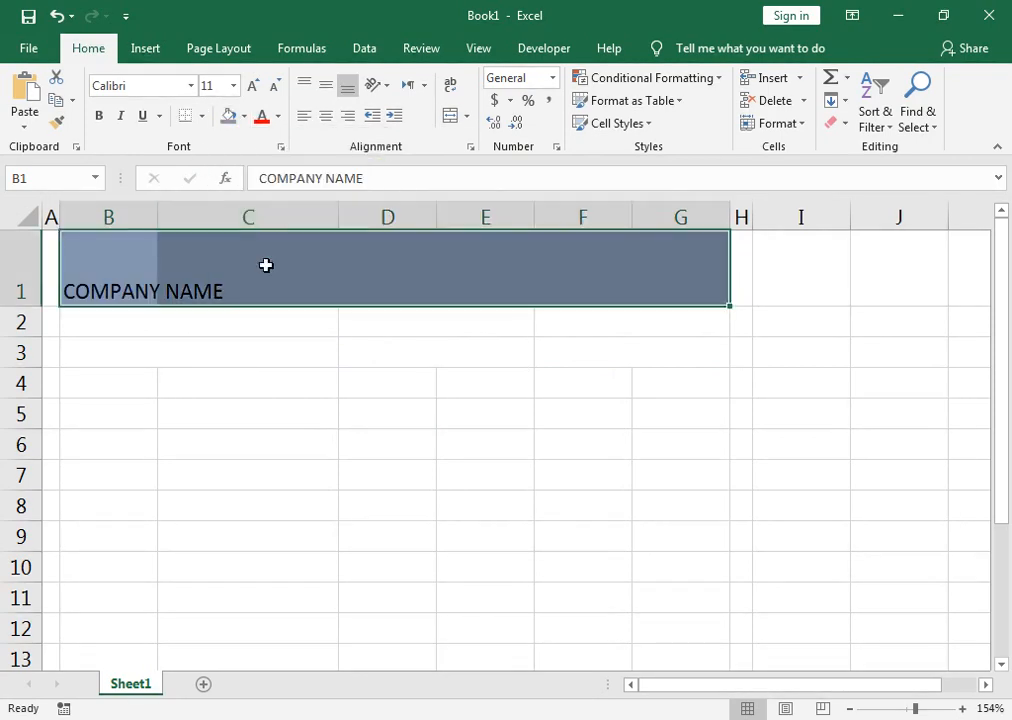
click(279, 117)
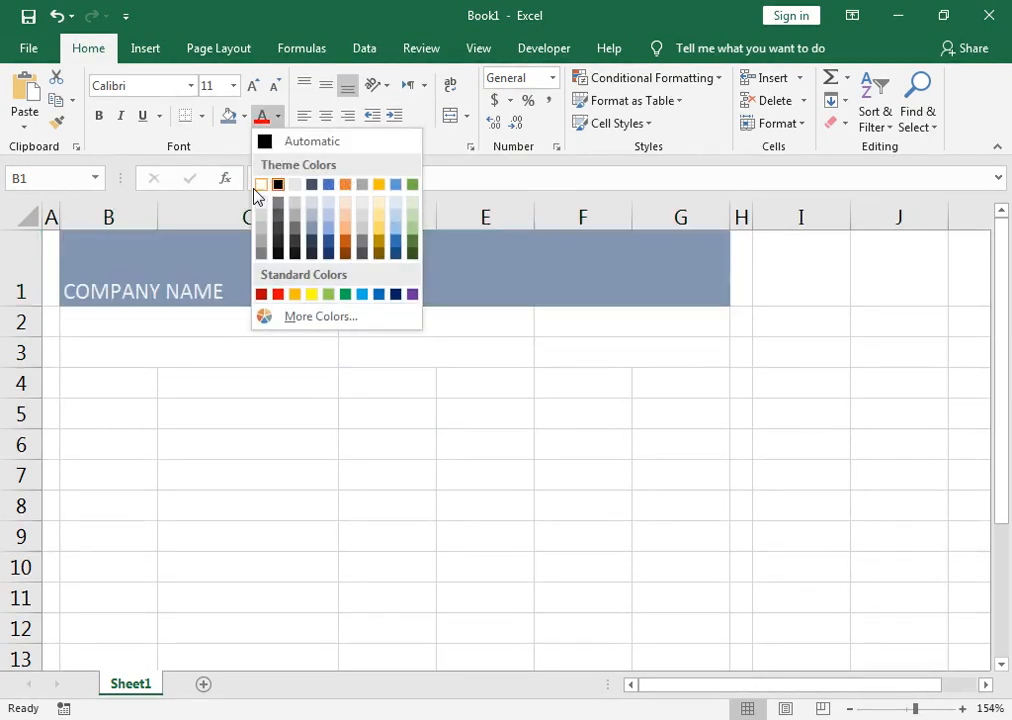
click(266, 188)
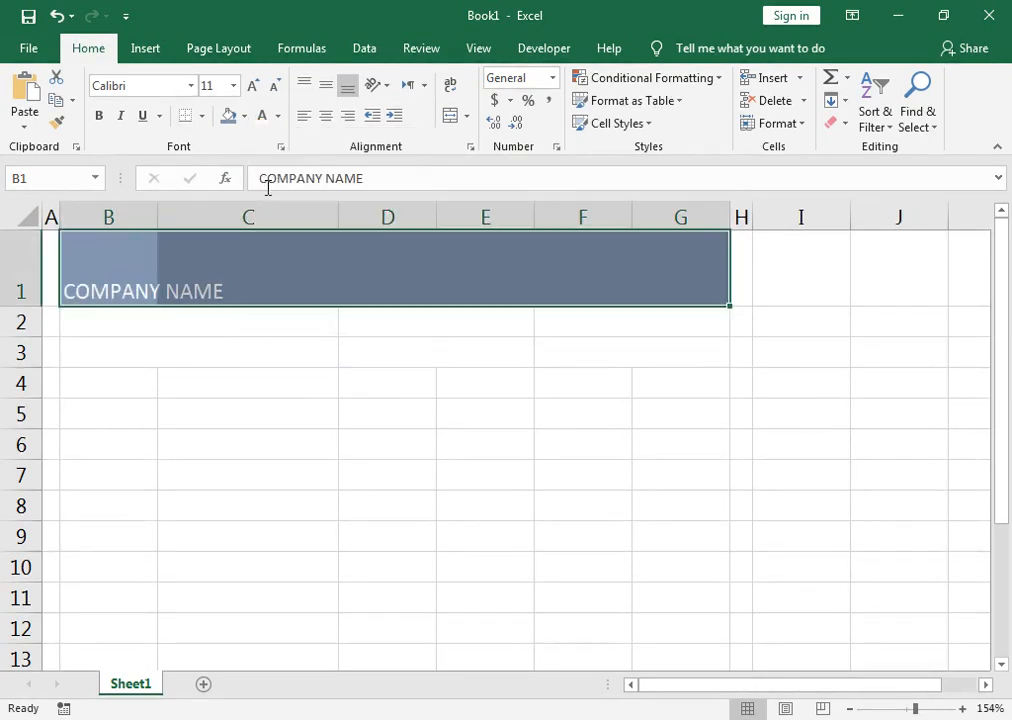
Format the B1:G1 heading as bold text at size 18, left-aligned and vertically middle-aligned.
click(327, 114)
click(326, 85)
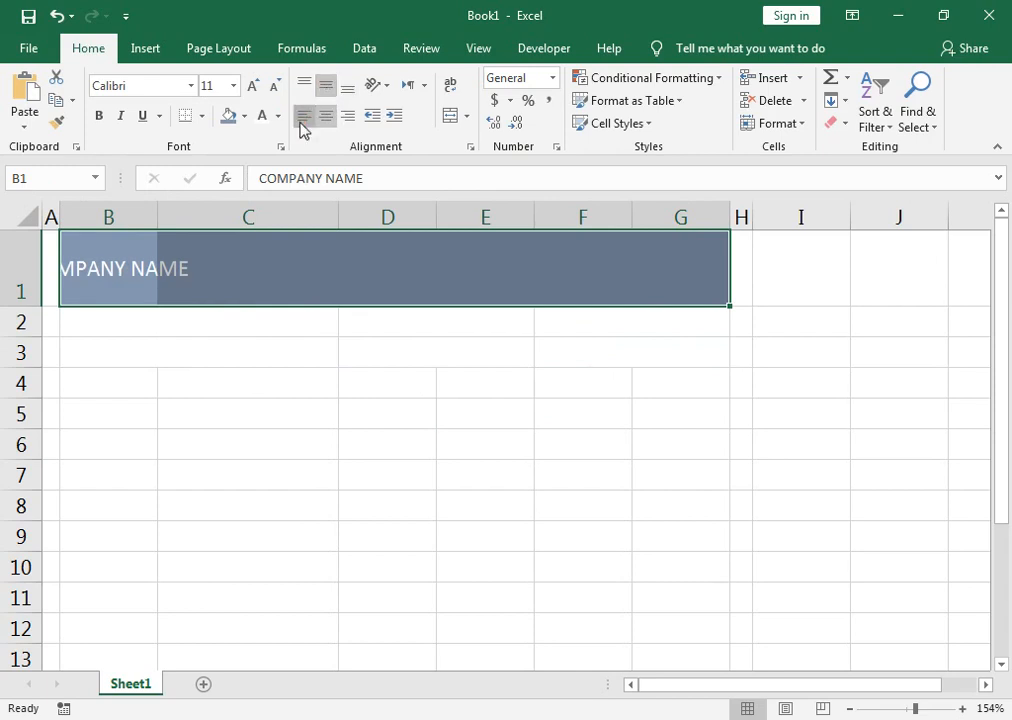
click(303, 115)
click(98, 115)
click(251, 86)
click(249, 86)
click(249, 86)
click(249, 86)
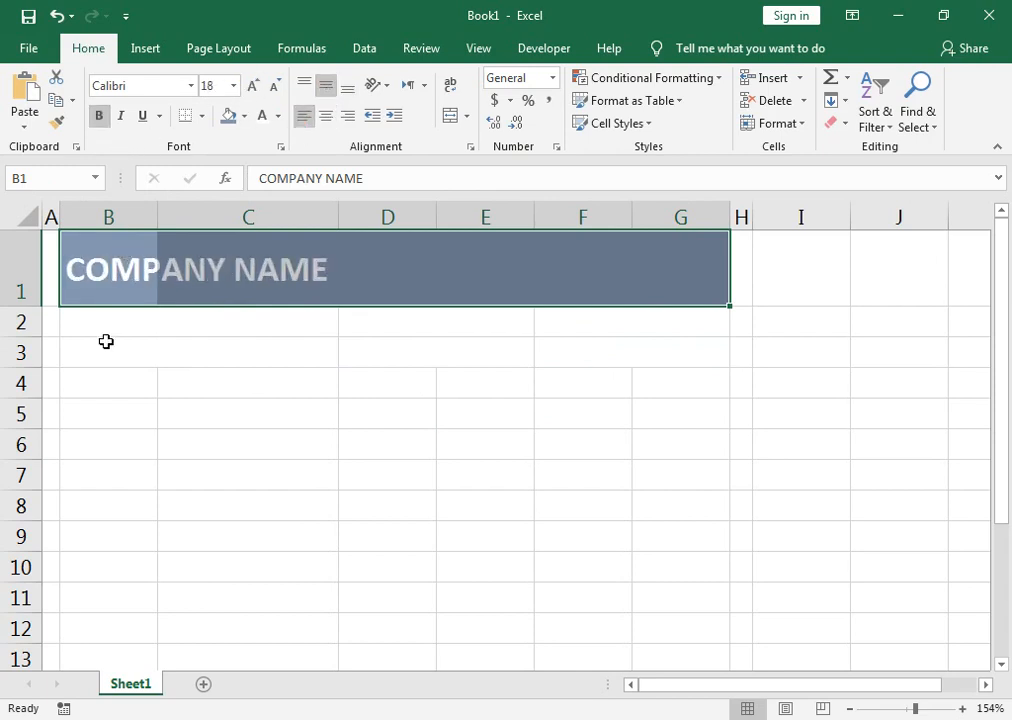
Enter "Street address" in the merged cell B2 below the company heading.
click(108, 325)
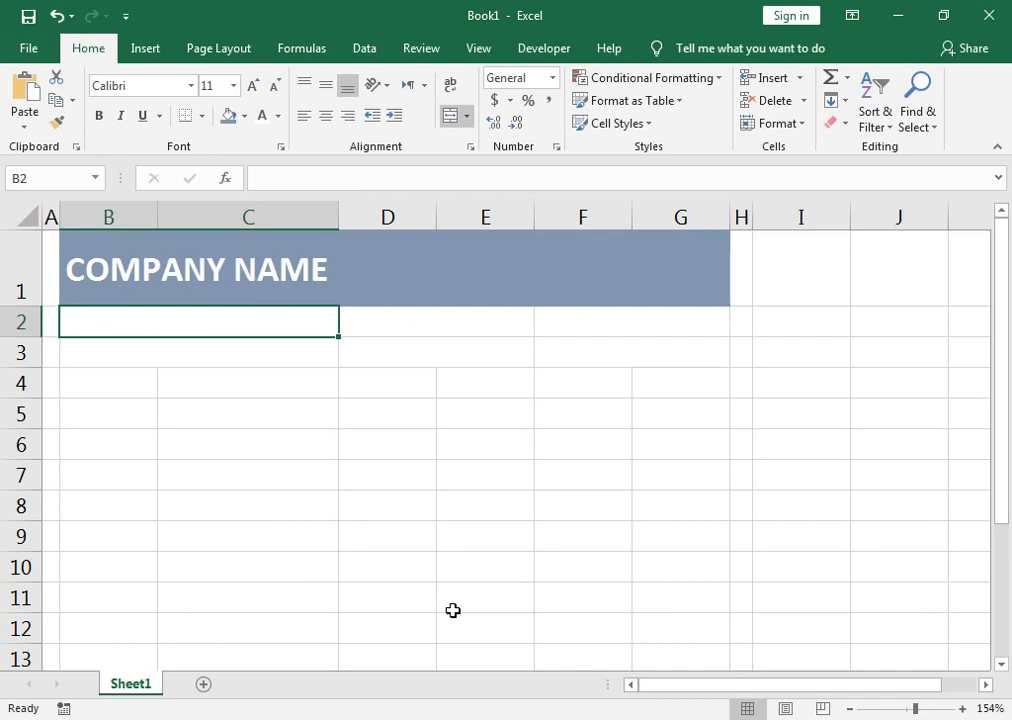
text(STREET,)
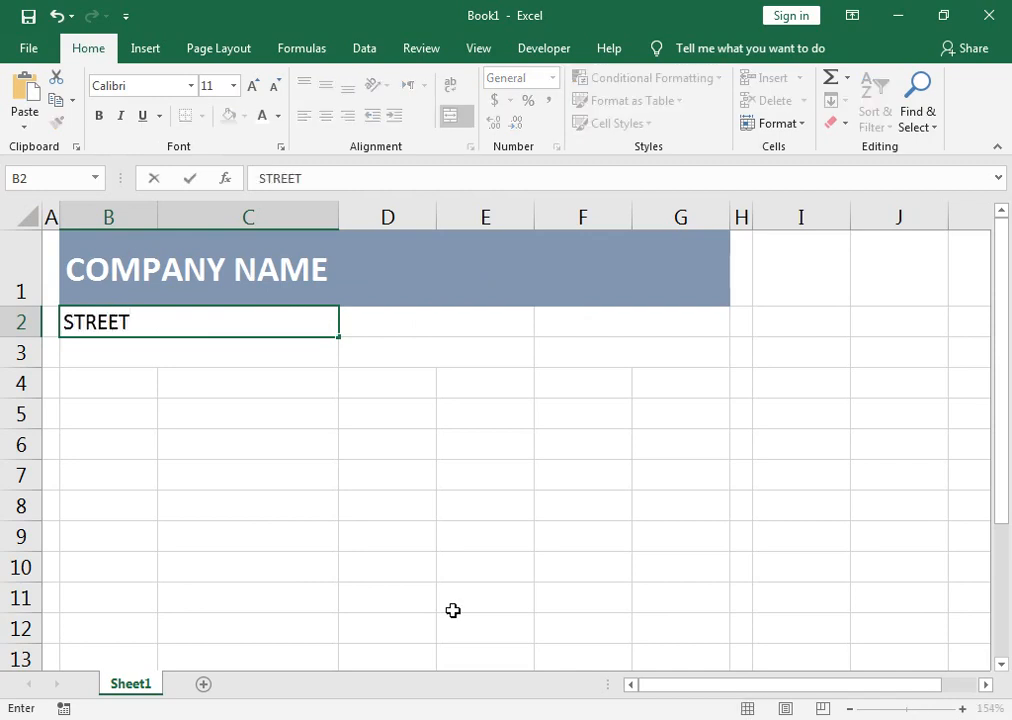
key(BackSpace)
text(AF)
key(BackSpace)
key(BackSpace)
key(BackSpace)
key(BackSpace)
key(BackSpace)
key(BackSpace)
key(BackSpace)
key(BackSpace)
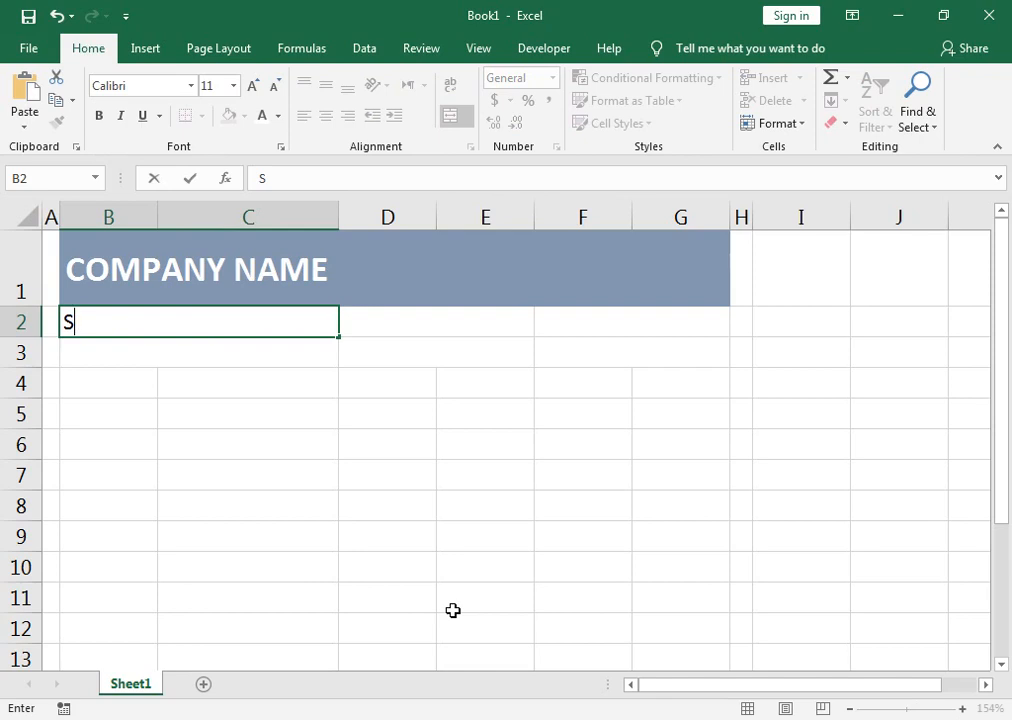
text(treet)
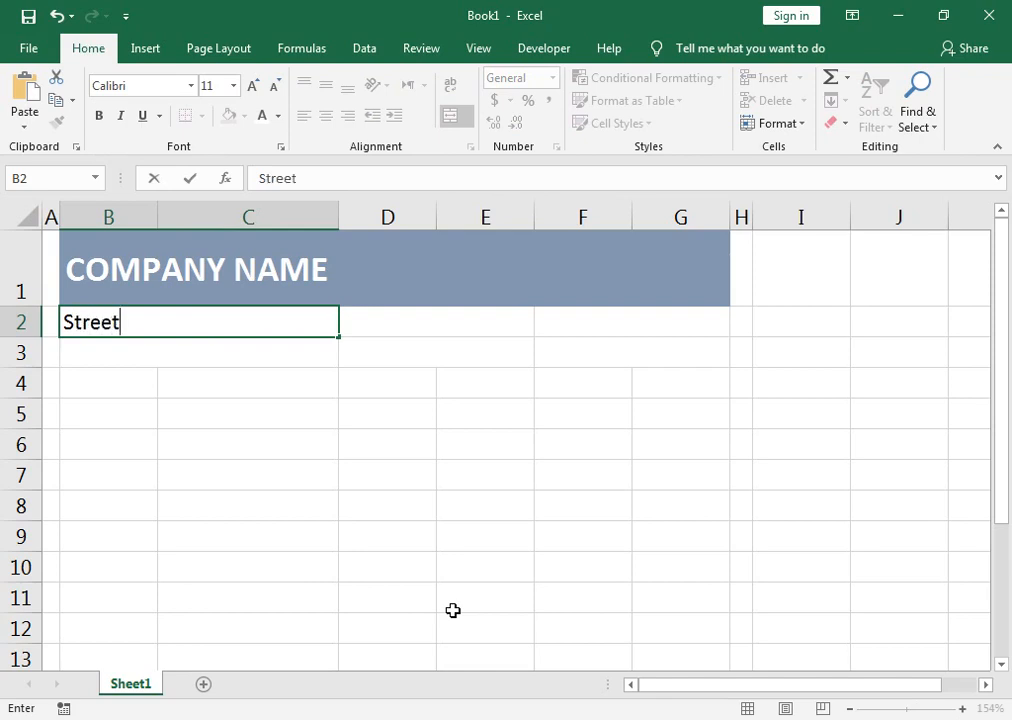
text( address)
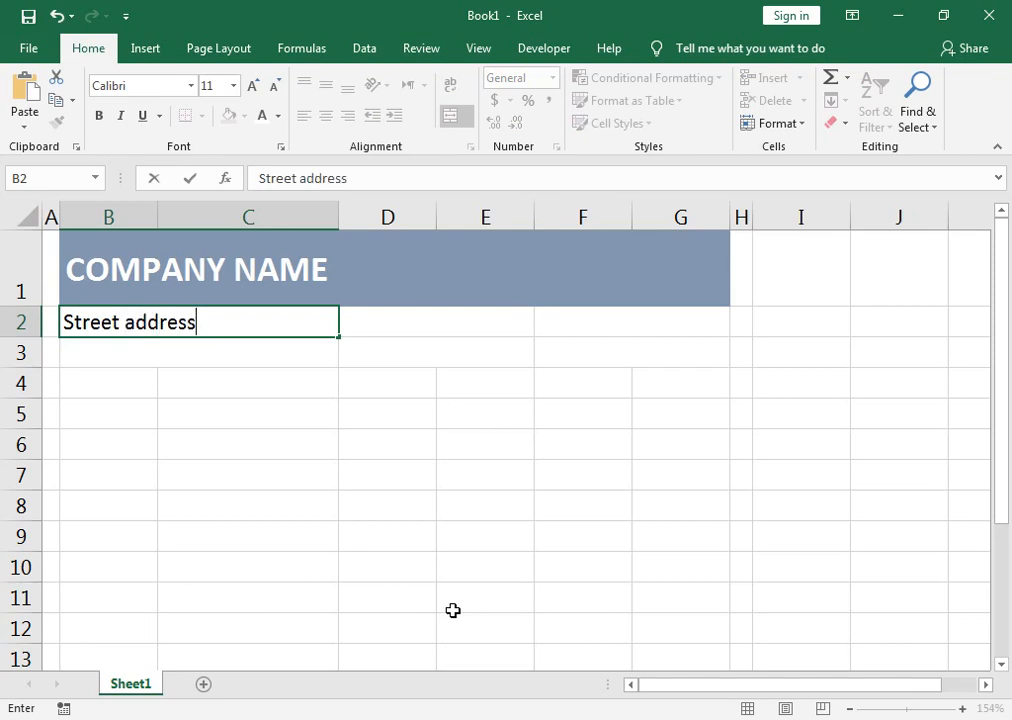
key(Return)
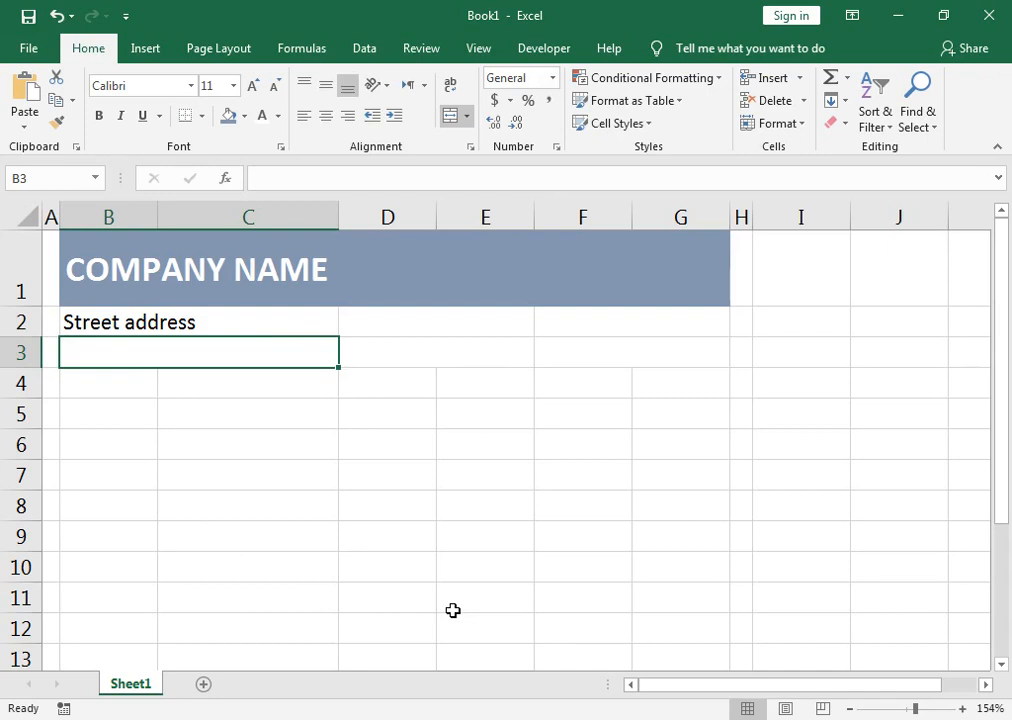
Enter "City, State Zip Code" in the merged cell B3 below the street address line.
text(C)
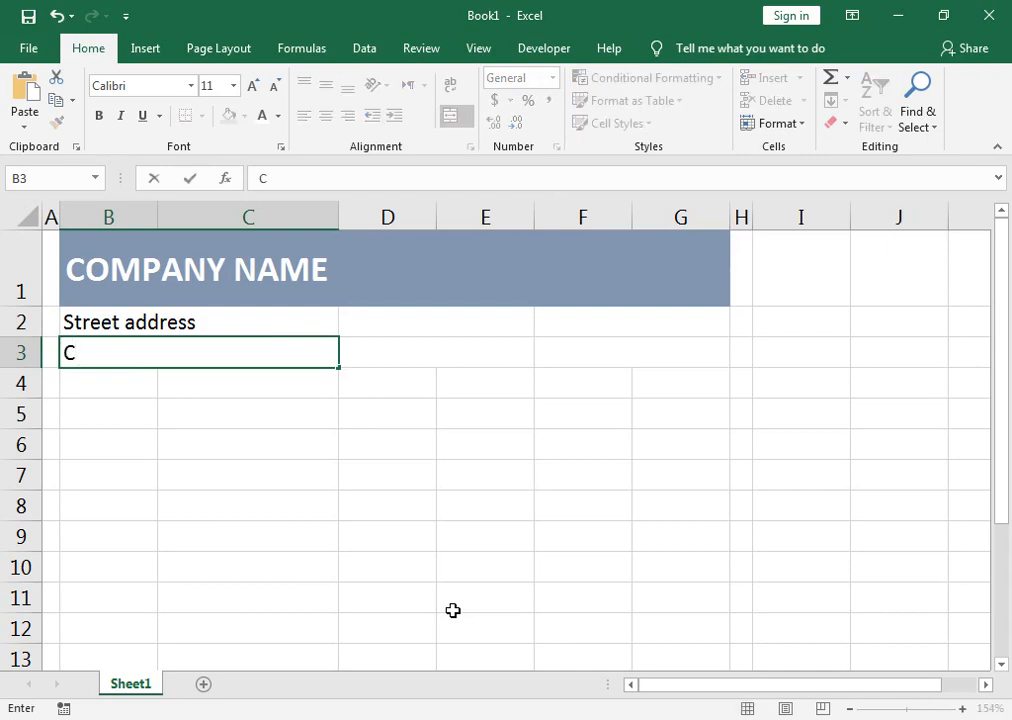
text(ity, State )
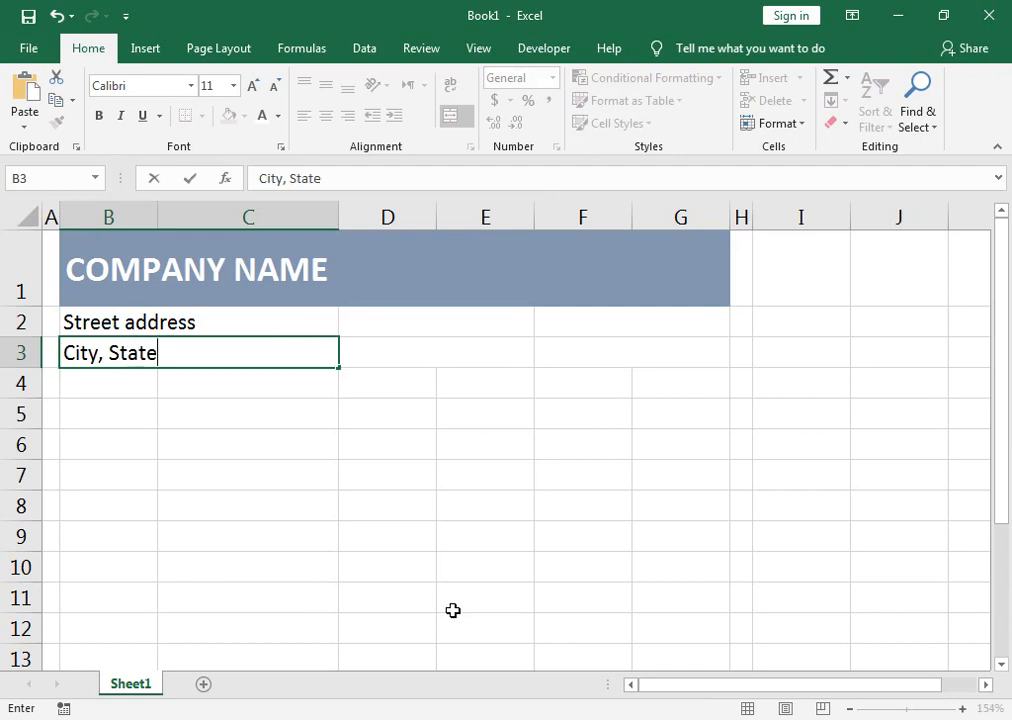
text(Zip Code)
key(Return)
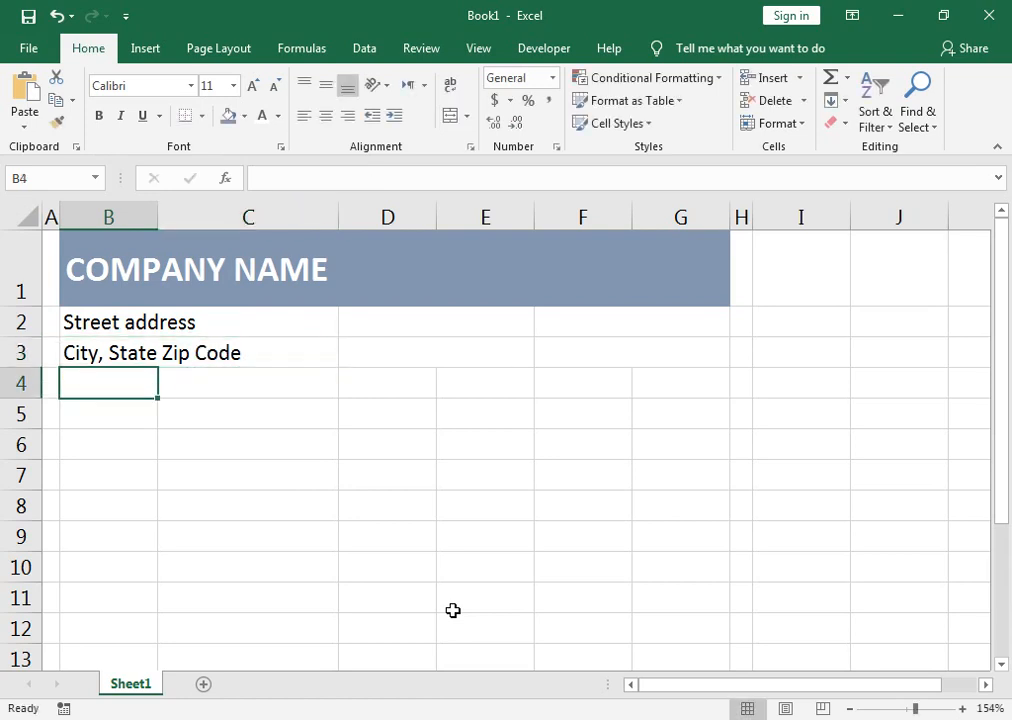
Enter the labels "Bill To" in cell B4 and "Address" in cell B5.
text(Bill)
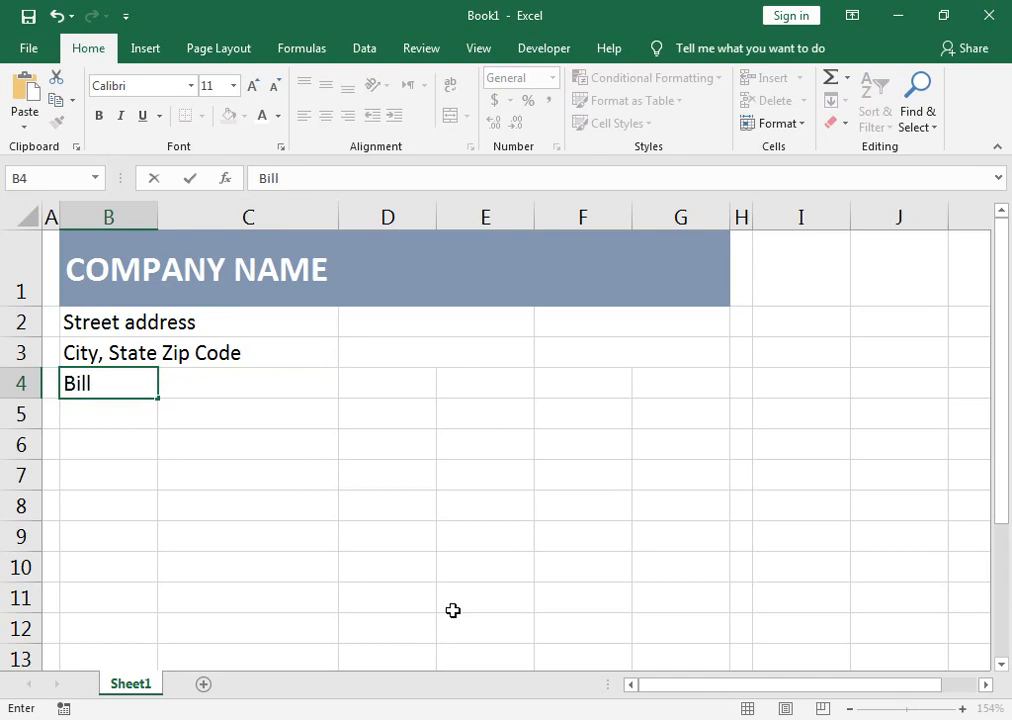
text( To')
key(BackSpace)
key(Return)
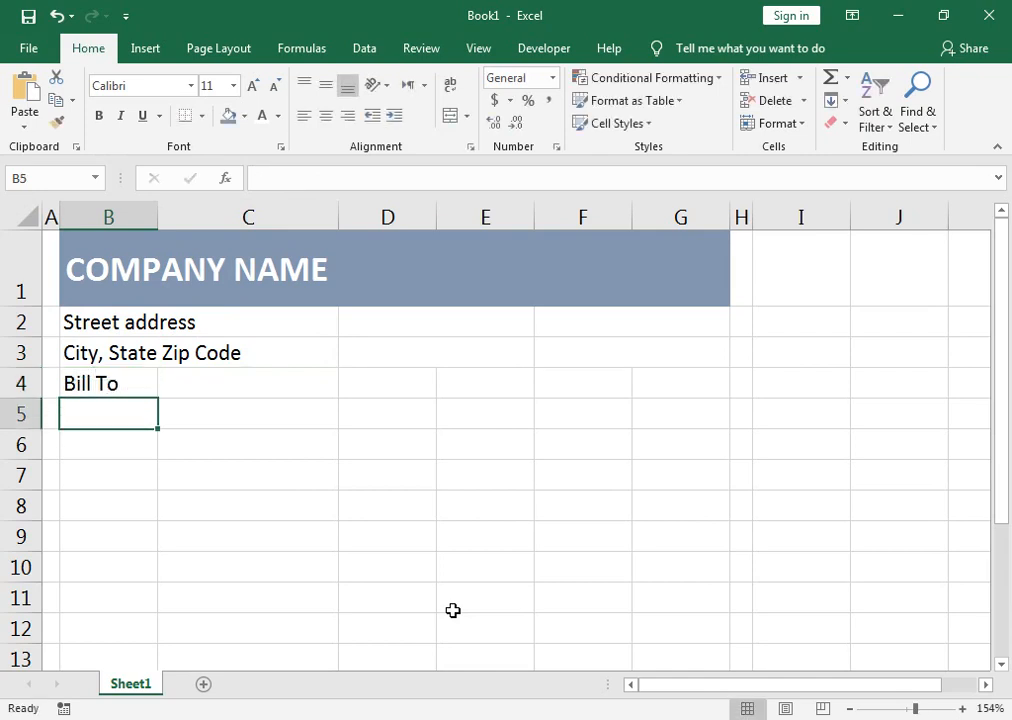
text(Address)
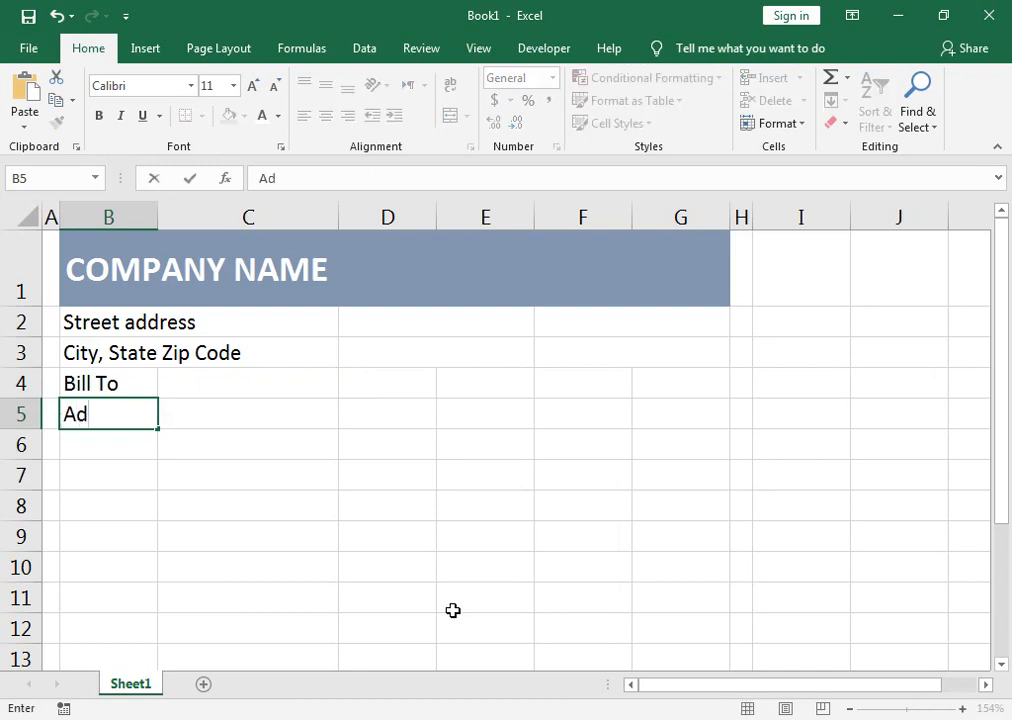
key(Return)
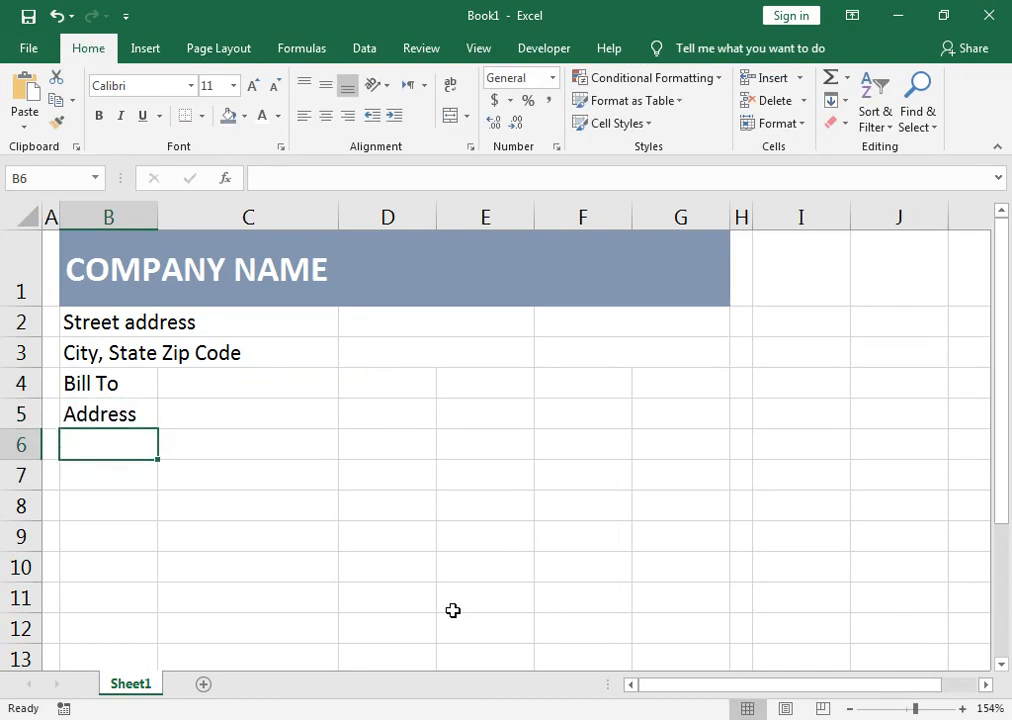
Leave row 6 blank and enter the label "Invoice For" in cell B7.
key(Return)
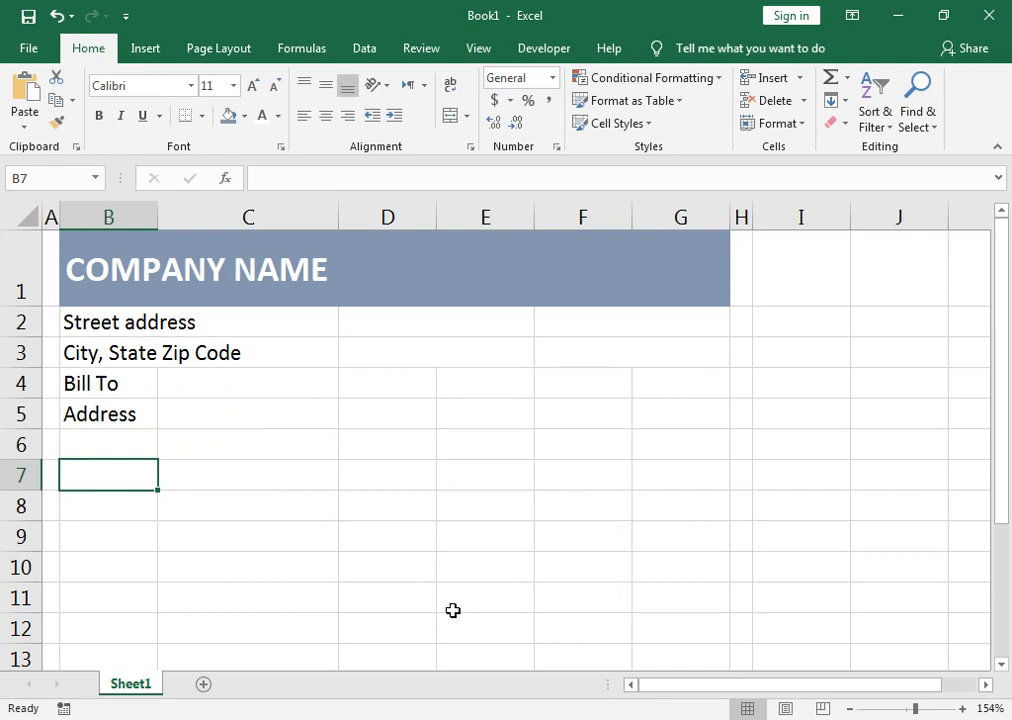
text(Invoi)
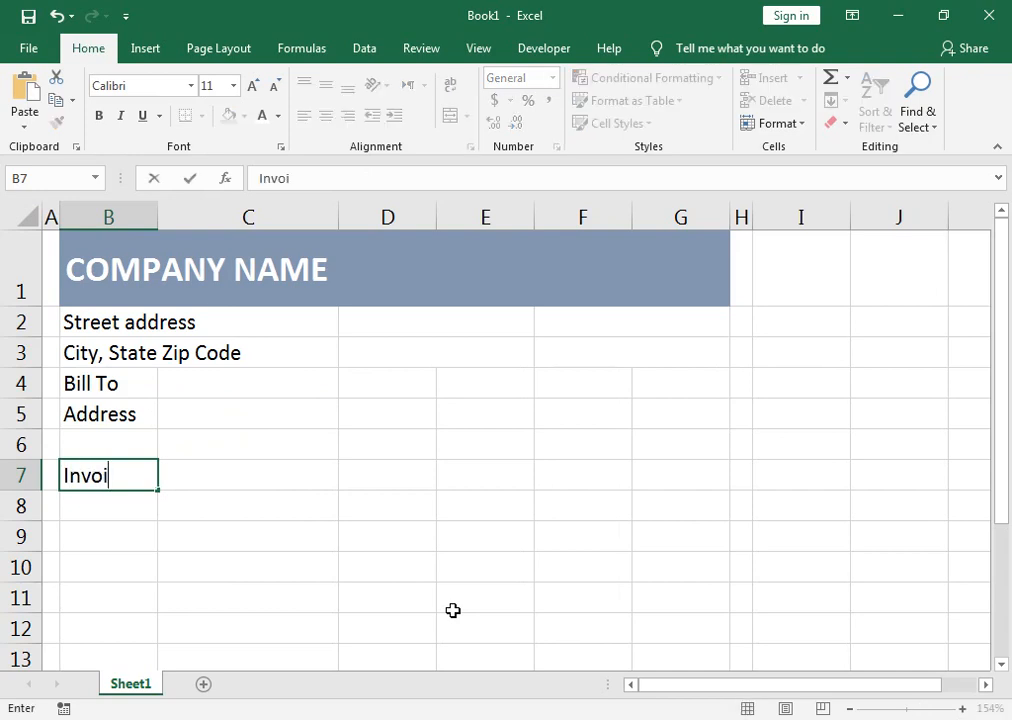
text(ce For)
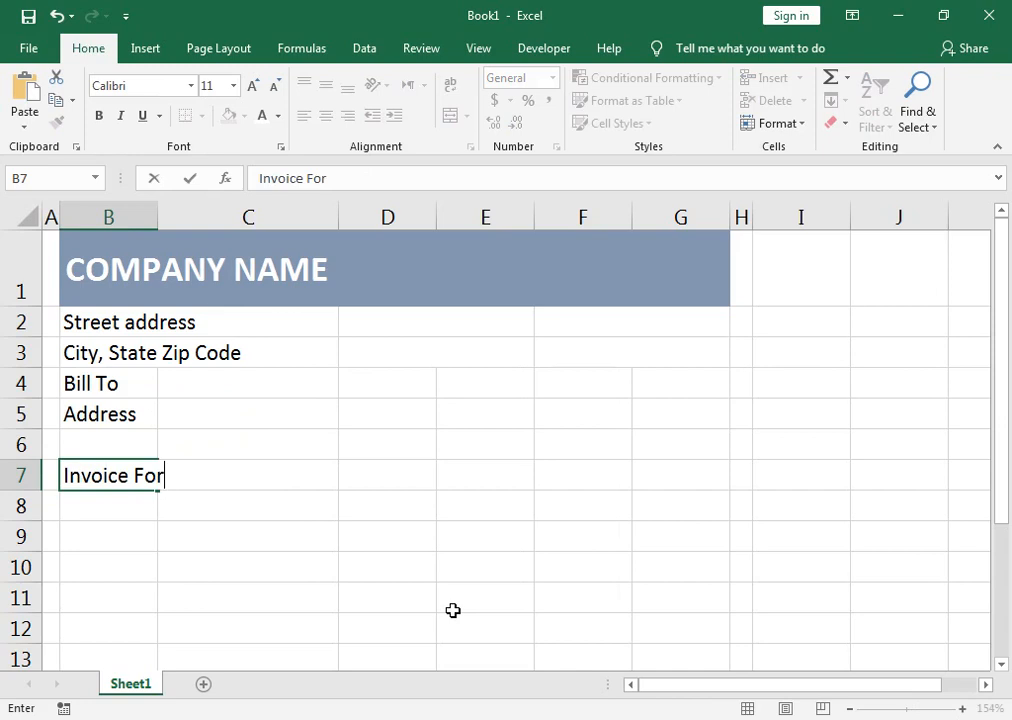
key(Tab)
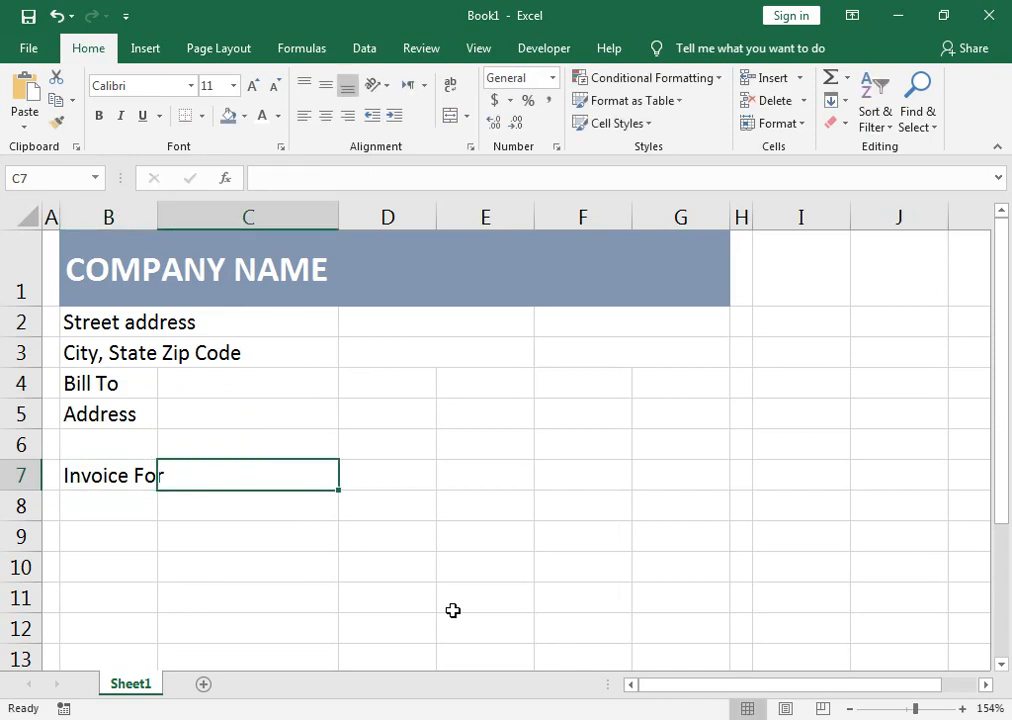
Fill the address rows B2:G3 with a light blue-gray theme color.
key(Up)
key(Up)
key(Up)
key(Up)
key(Up)
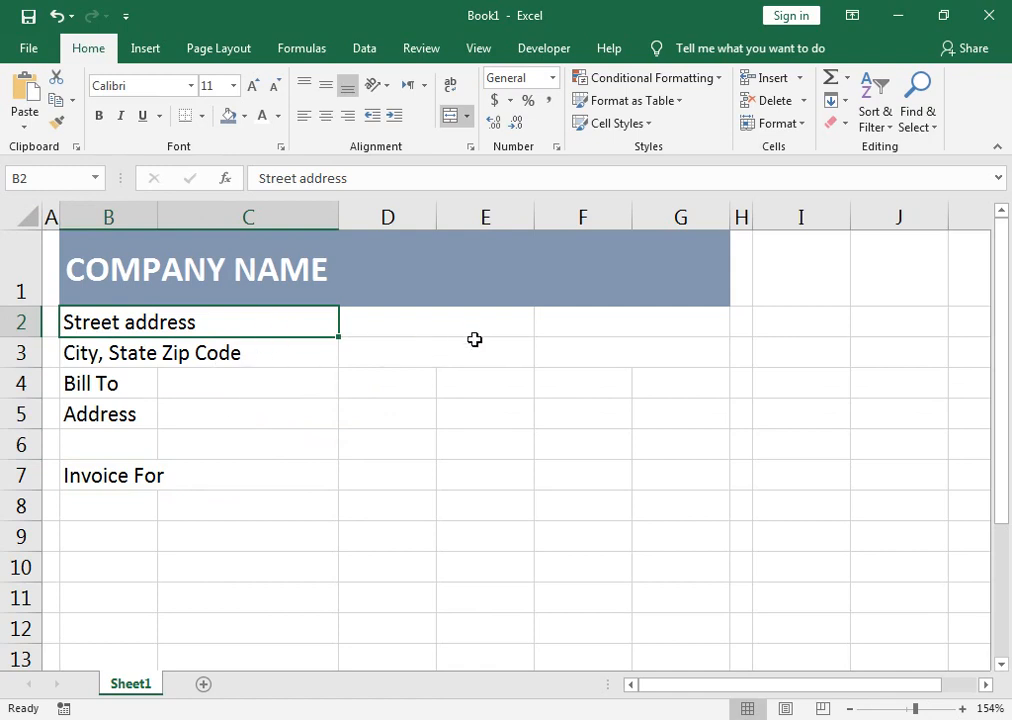
drag(165, 323, 653, 345)
click(244, 117)
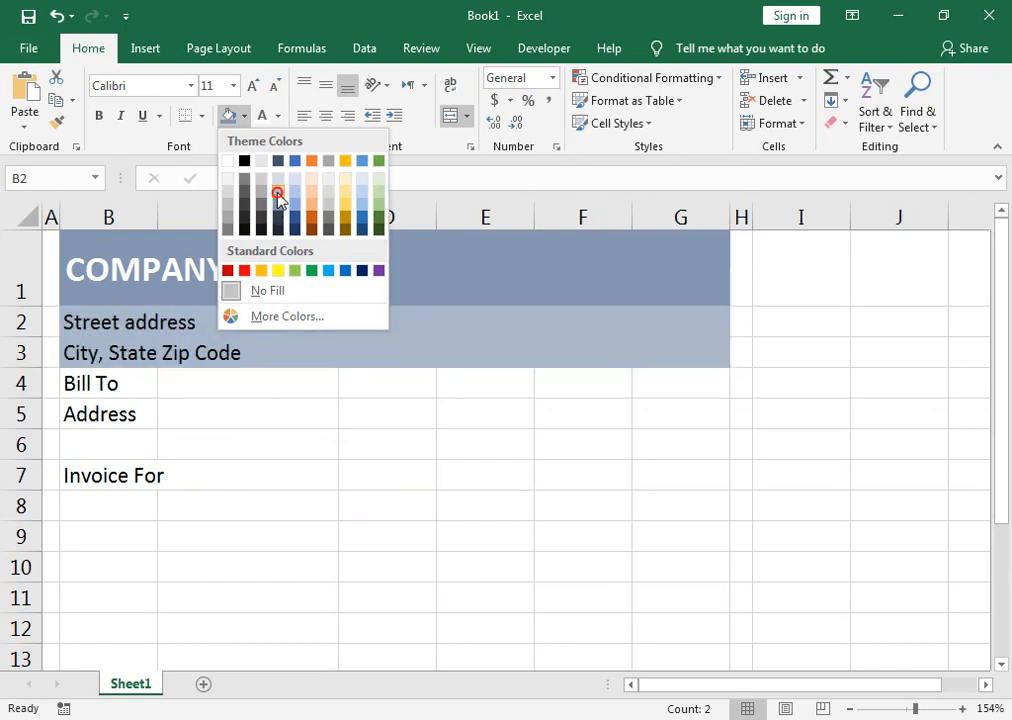
click(278, 192)
Change the fill of the company name header B1:G1 to a dark blue-gray theme color.
click(233, 268)
drag(117, 262, 680, 270)
click(244, 116)
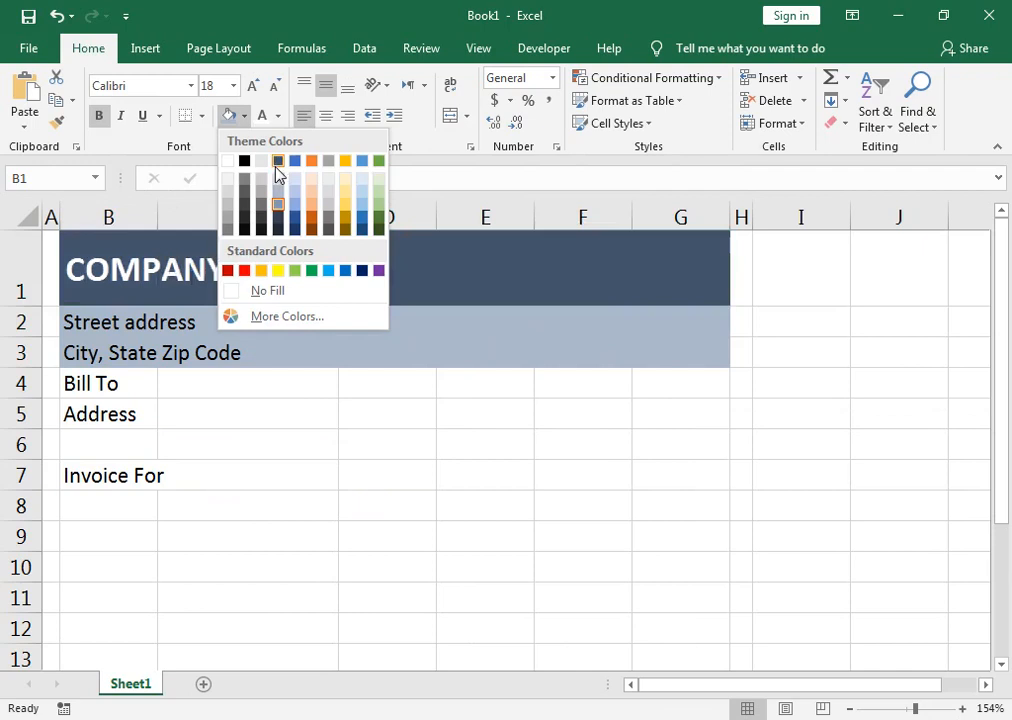
click(280, 218)
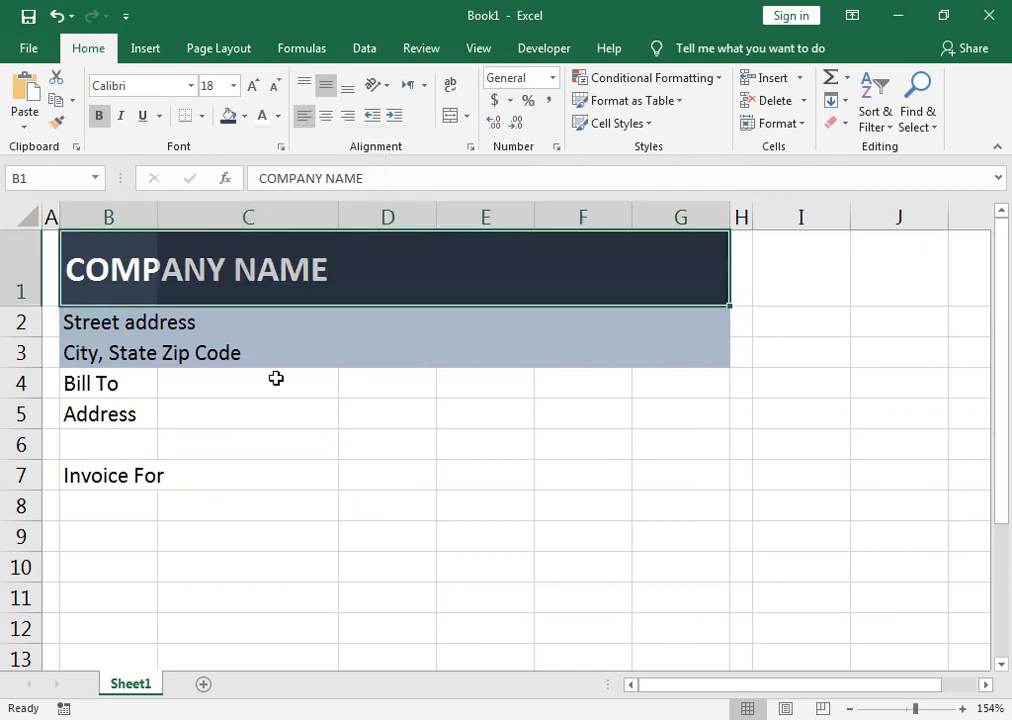
Lighten the header fill of B1:G1 with a custom color of RGB 62, 77, 96.
click(244, 117)
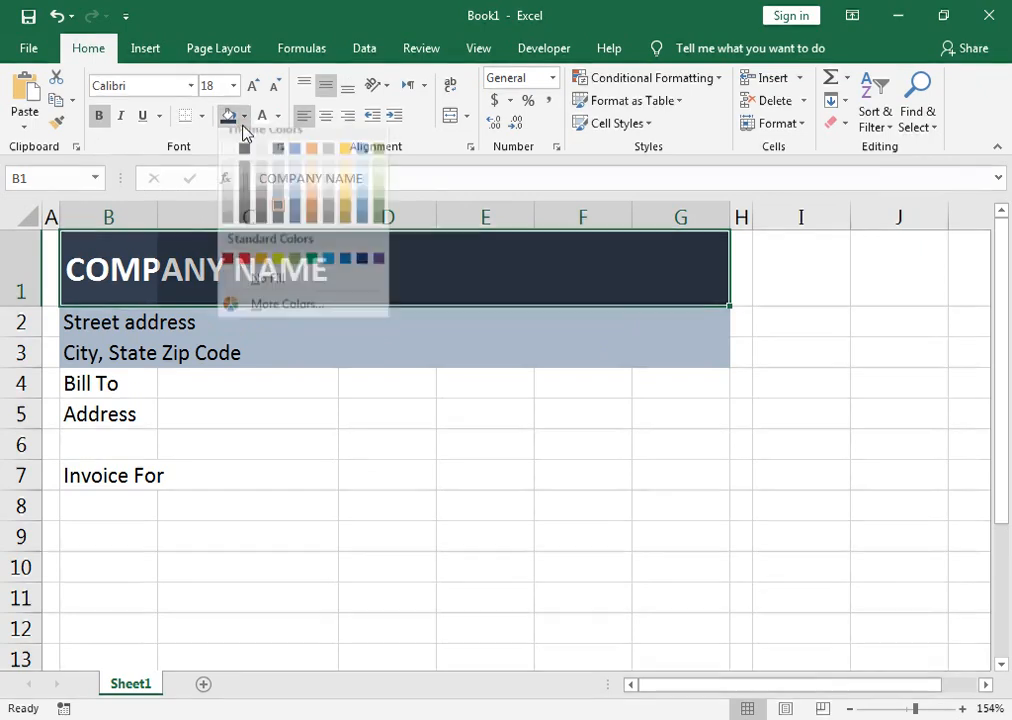
click(266, 332)
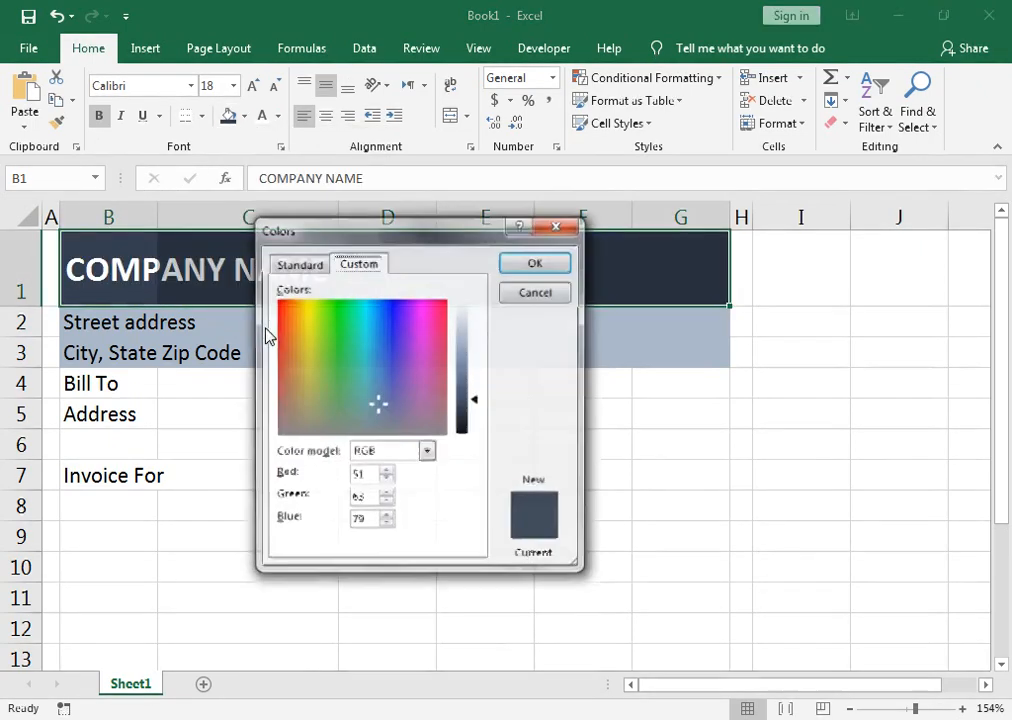
click(474, 400)
click(474, 396)
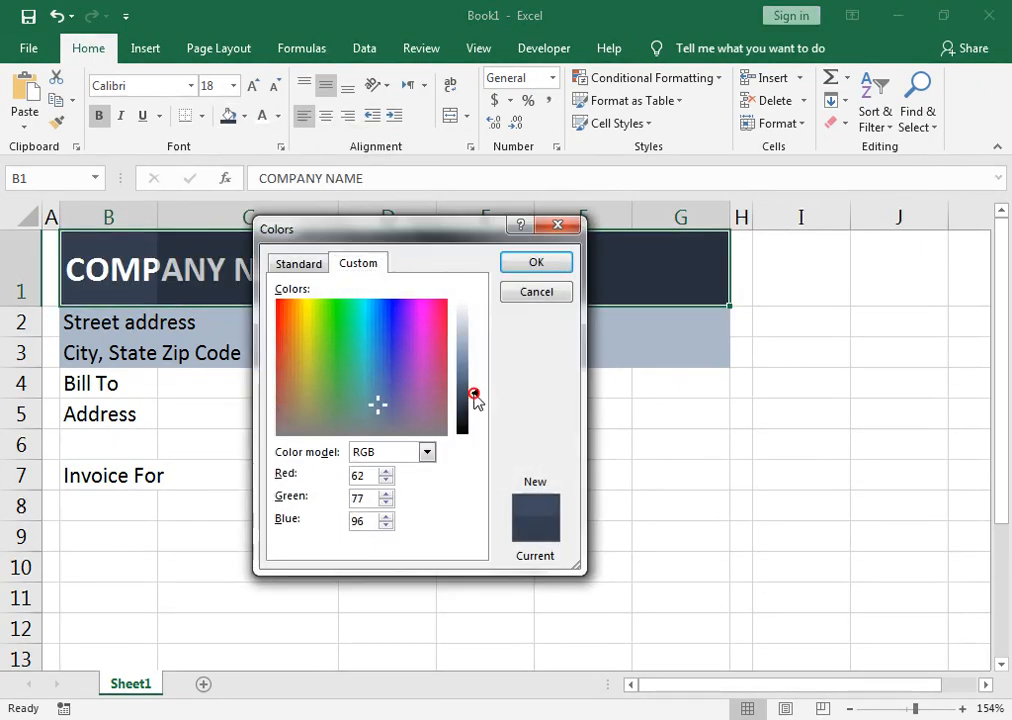
click(537, 264)
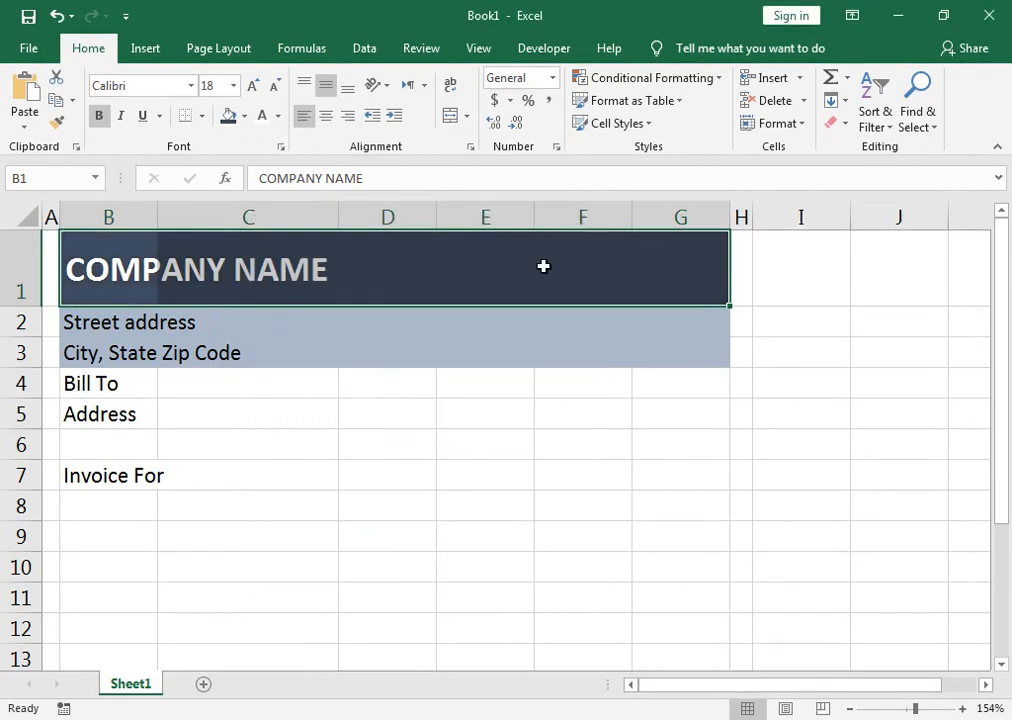
Set the B1:G1 header fill to a lighter custom color of RGB 74, 92, 114.
click(244, 117)
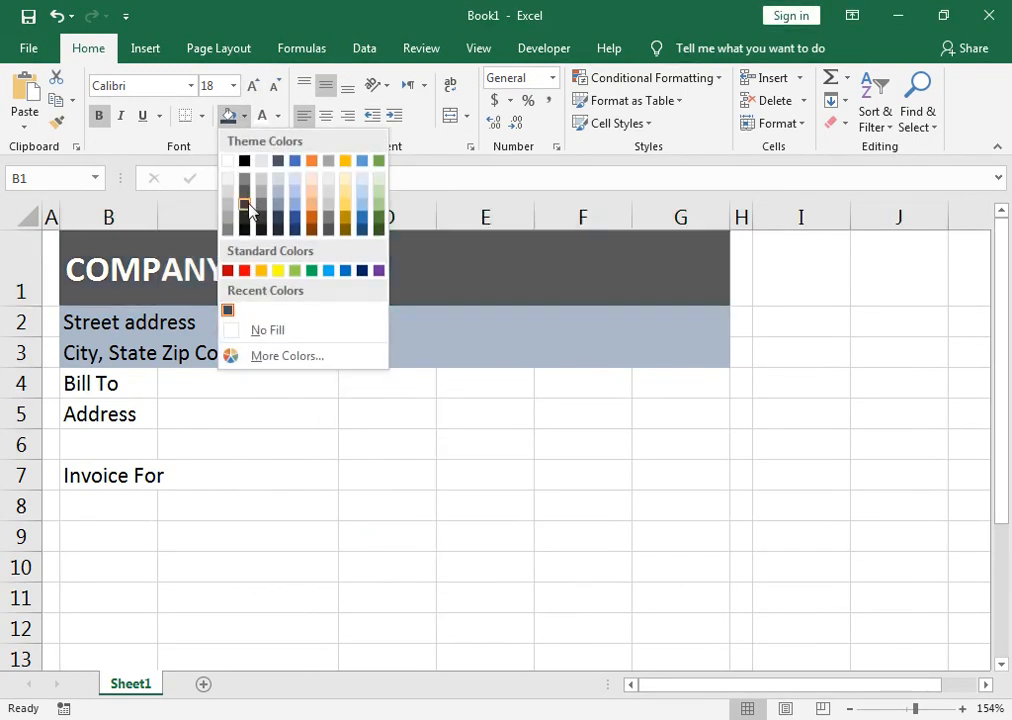
click(260, 355)
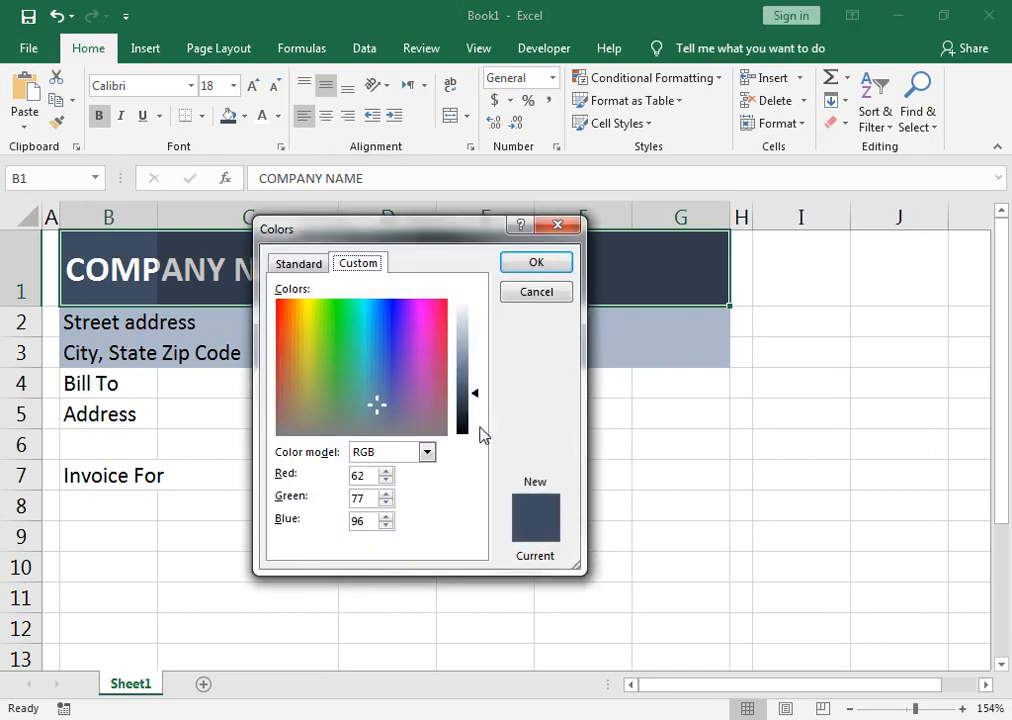
click(476, 386)
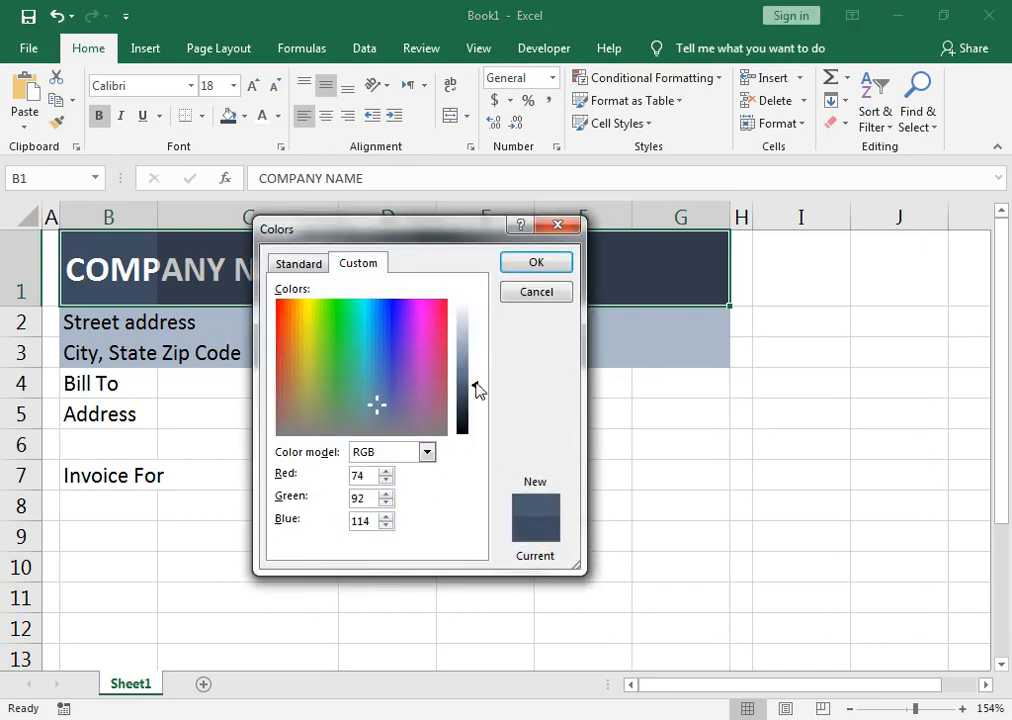
click(550, 270)
click(269, 427)
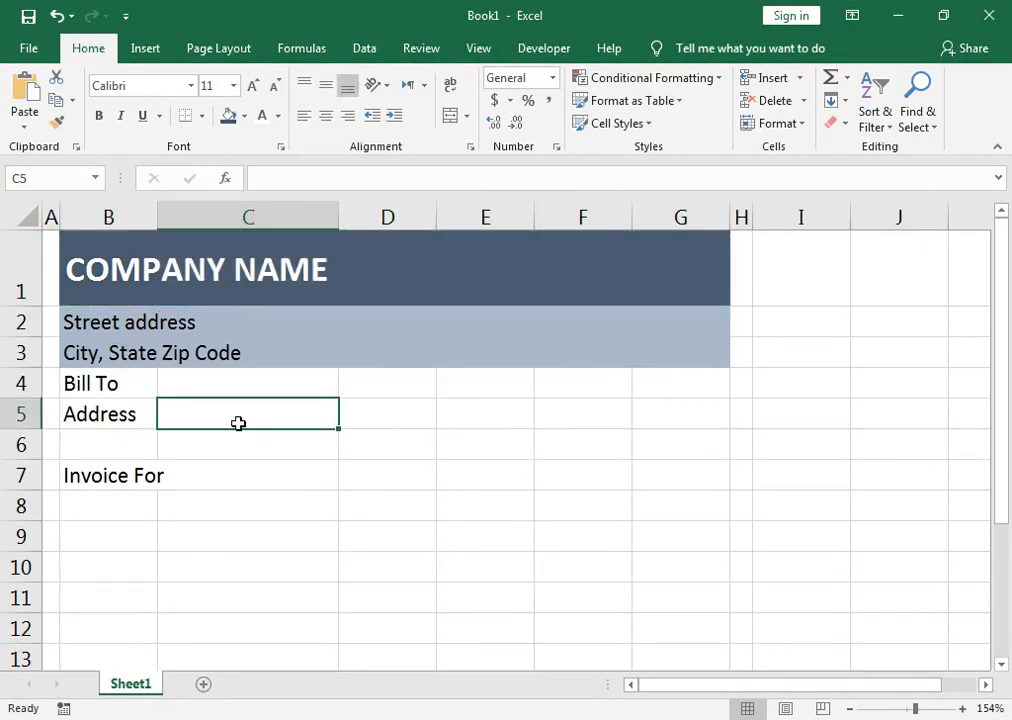
click(226, 280)
click(156, 408)
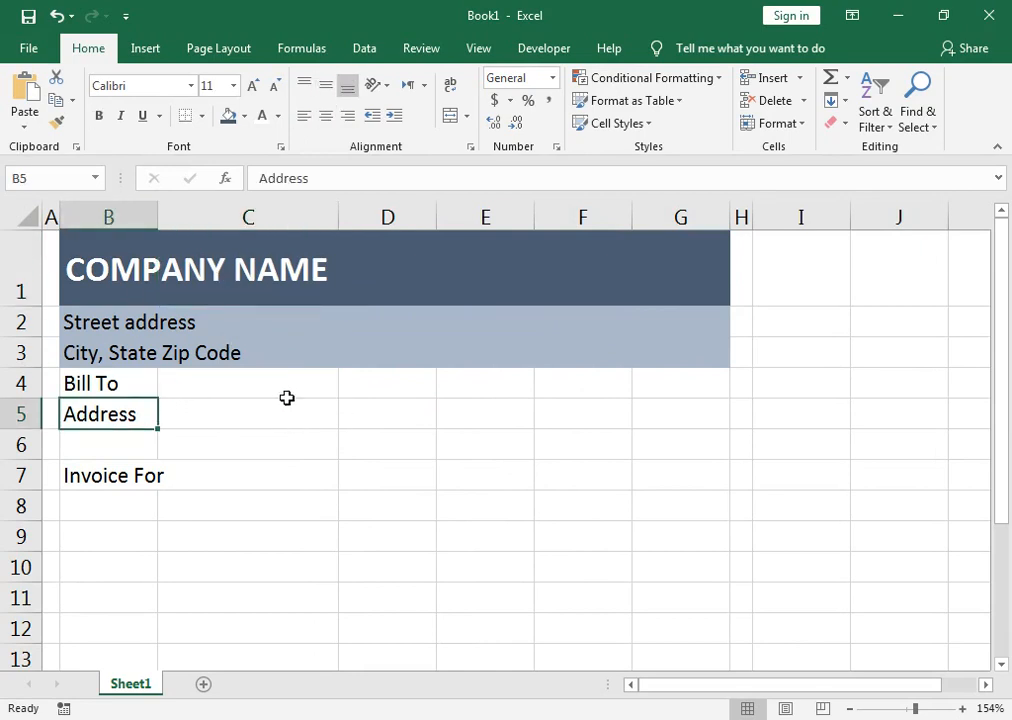
click(388, 343)
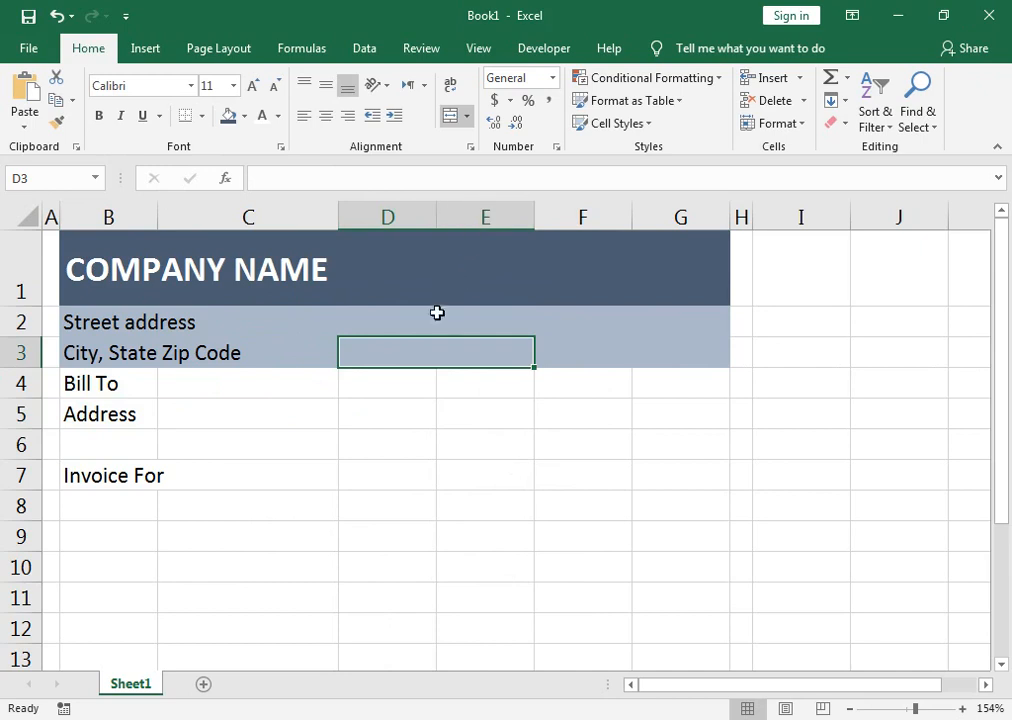
Enter "p phone Number" in the merged cell D2 beside the street address.
click(402, 322)
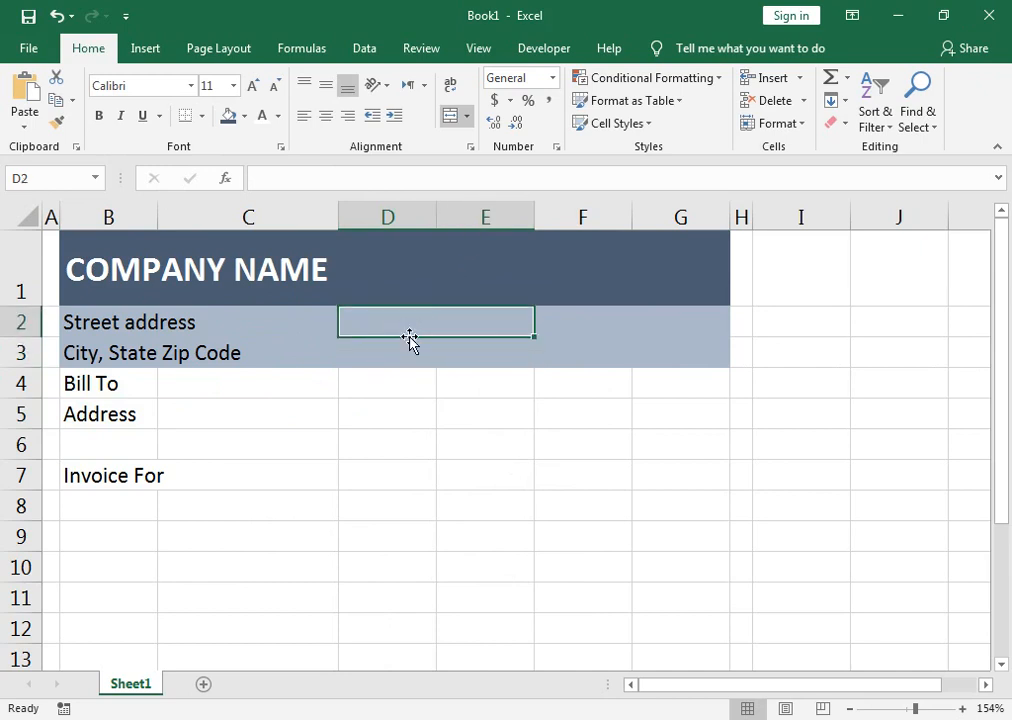
text(p)
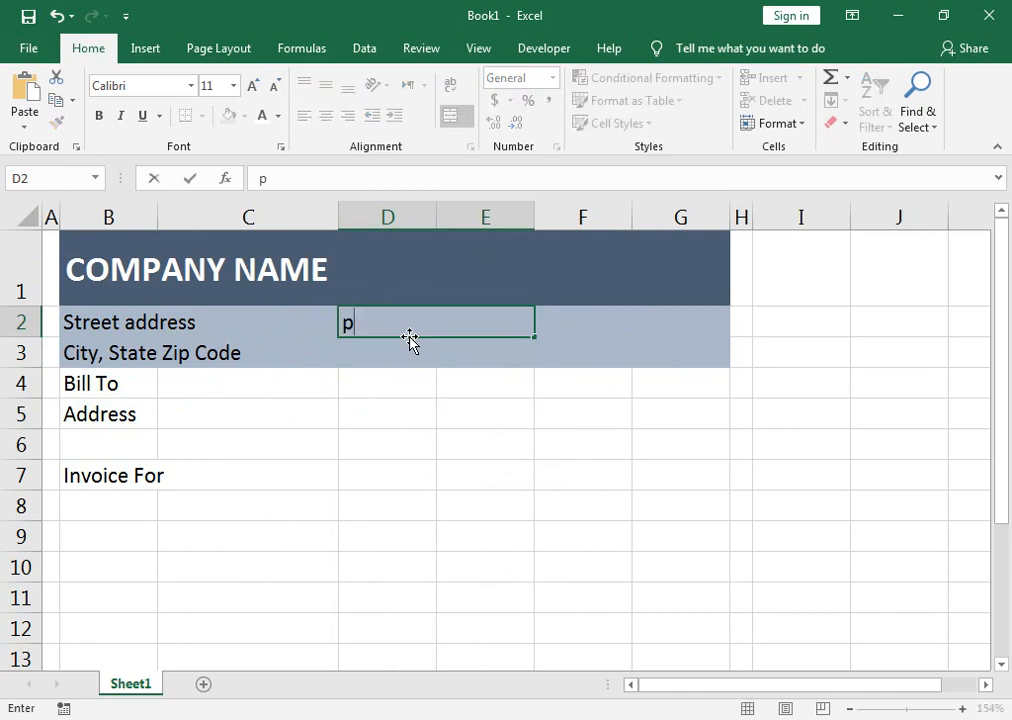
text( phone)
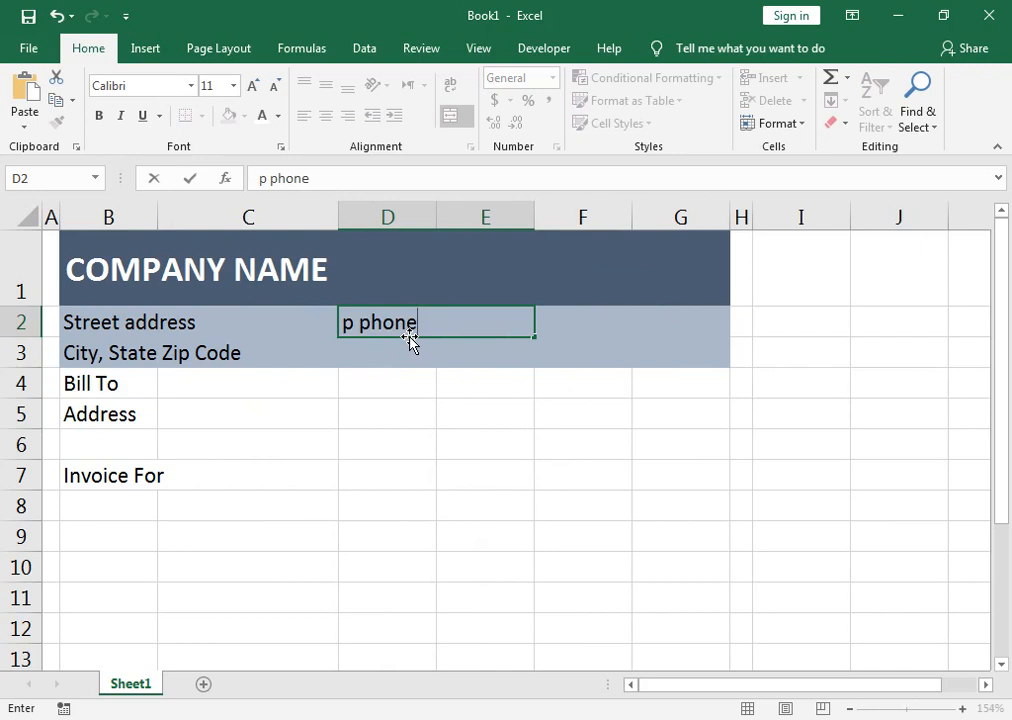
text( Number)
key(Return)
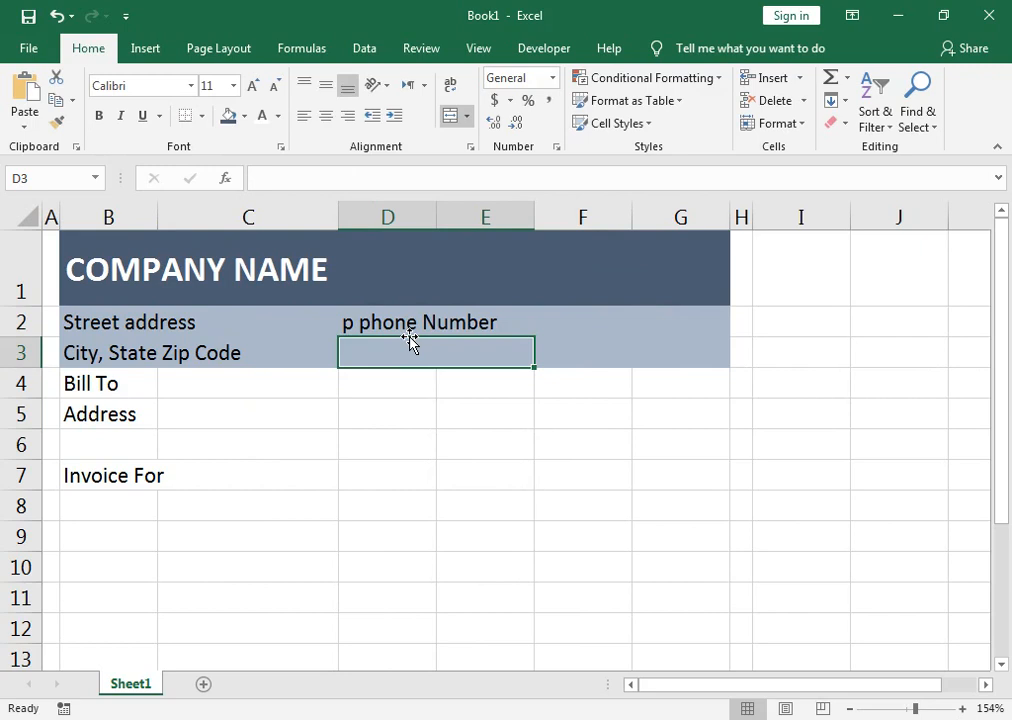
Enter "Fax Number" in the merged cell D3 beside the city, state and zip code line.
text(fa)
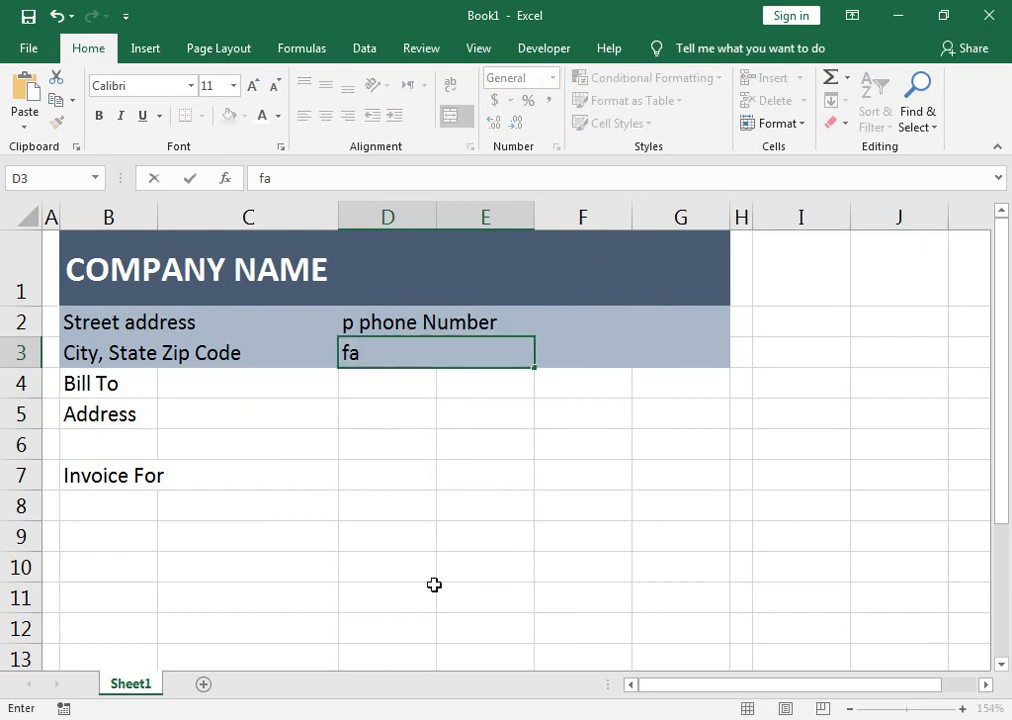
key(BackSpace)
key(BackSpace)
text(Fax Number)
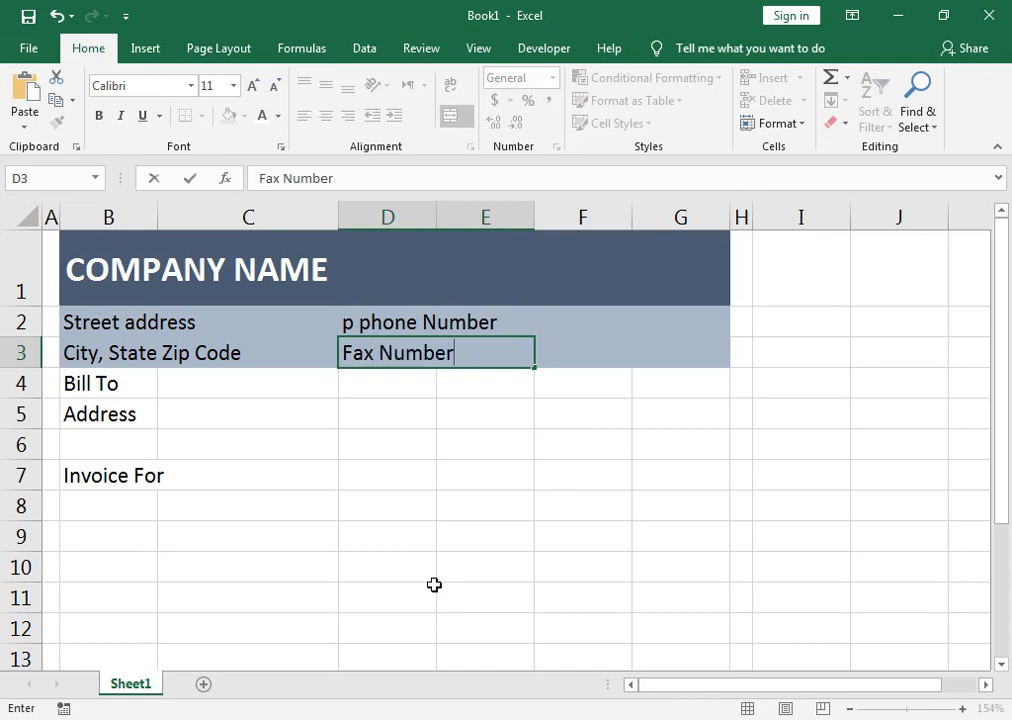
key(Return)
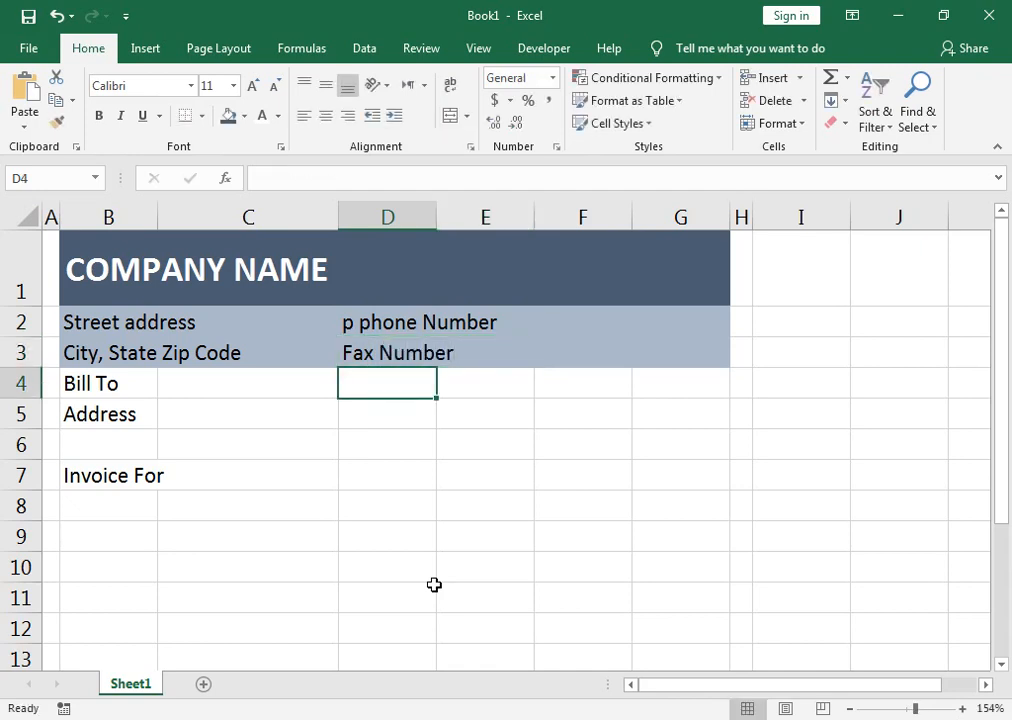
Enter the formula ="Phone: " in cell D4 as a phone label in the Bill To row.
text(P)
key(BackSpace)
key(BackSpace)
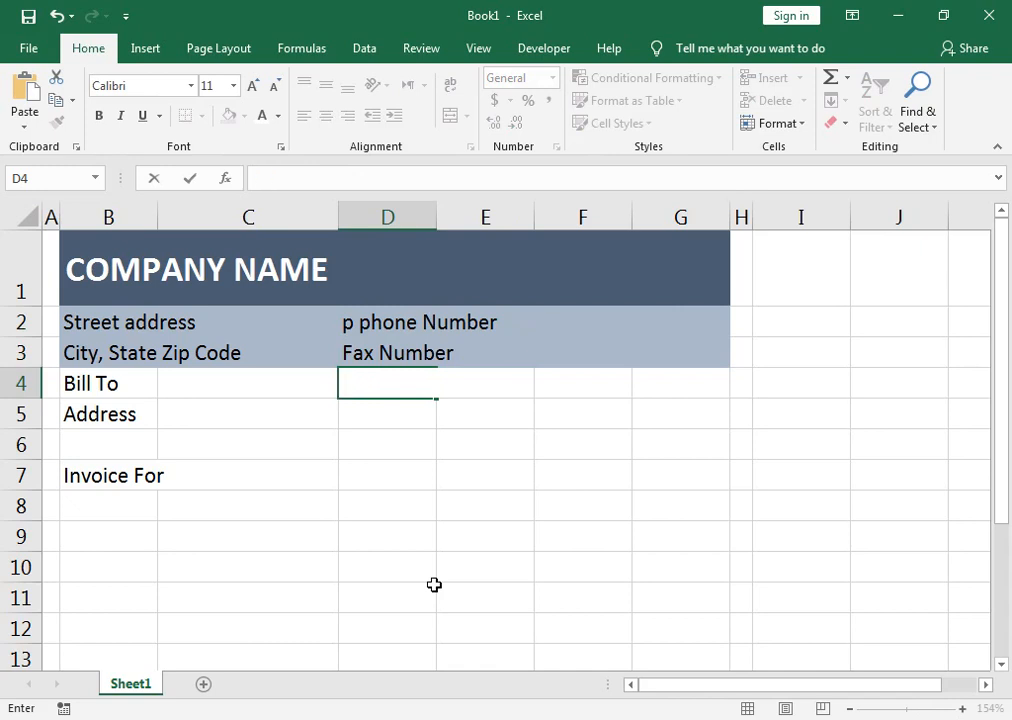
text(="P)
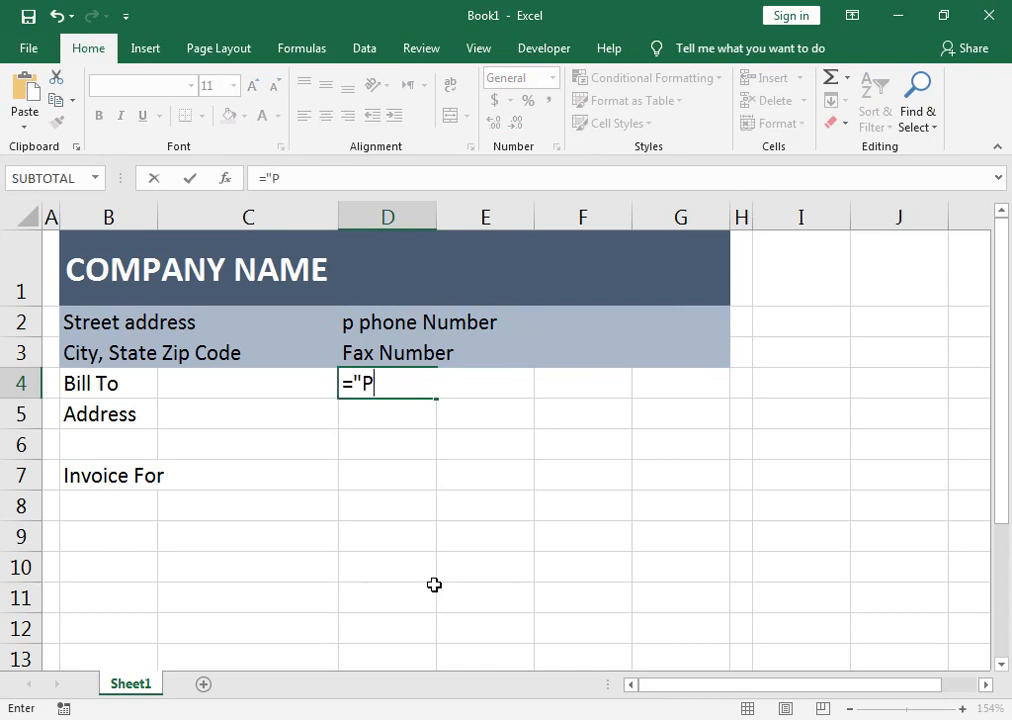
text(hone: ")
key(Return)
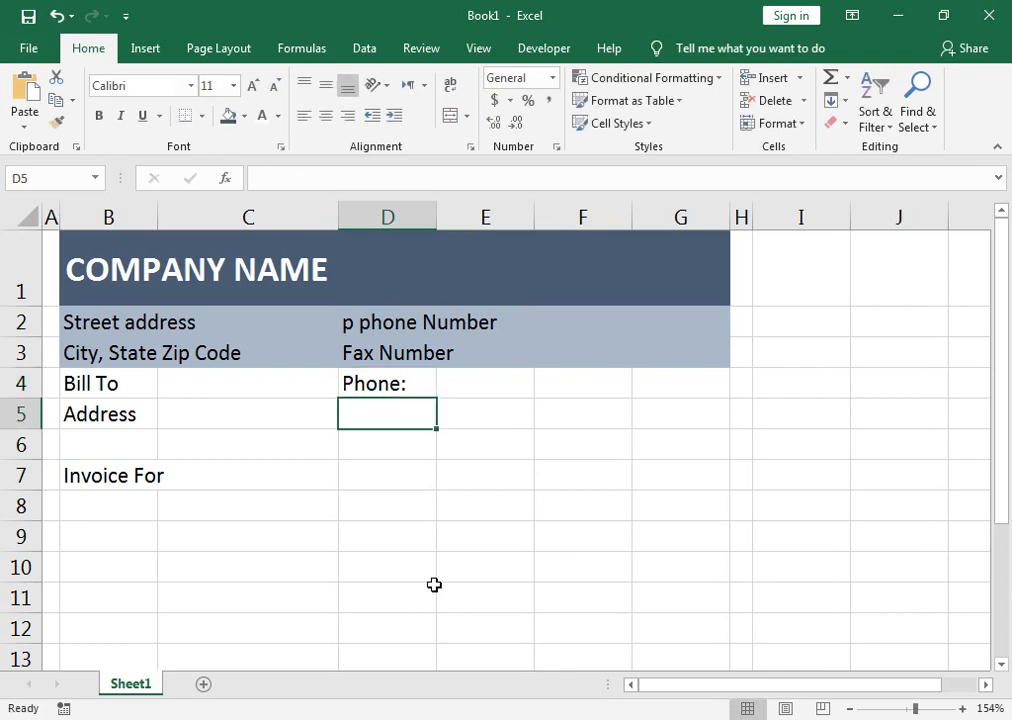
Enter "Fax" in cell D5 below the Phone label, without the suggested word Number.
text(Fa)
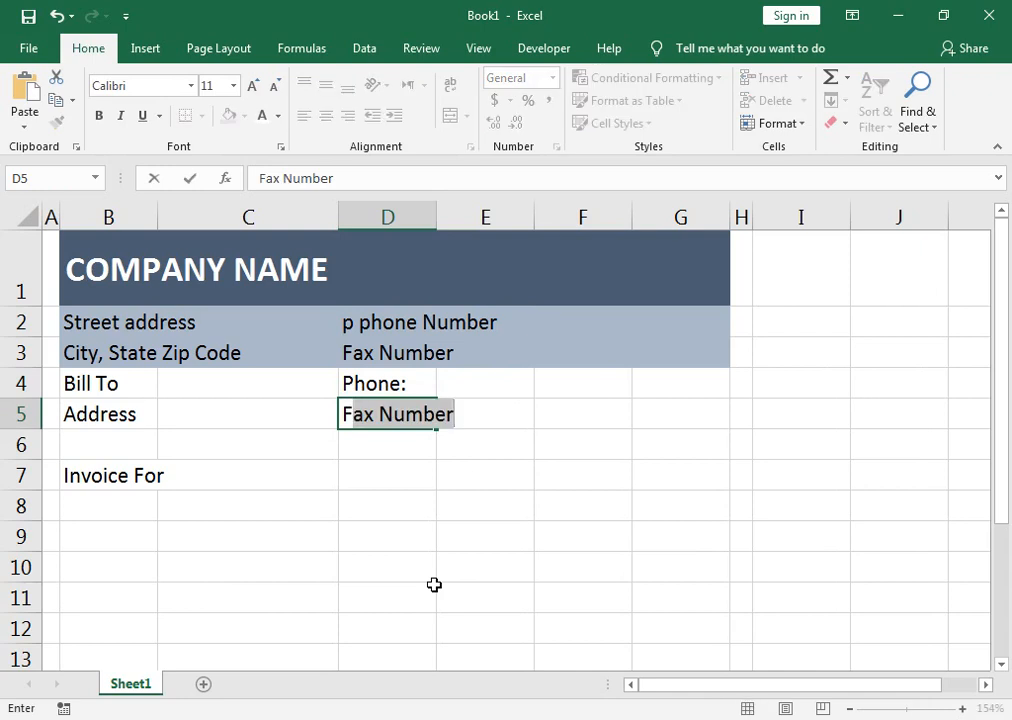
text(x)
key(Delete)
key(Return)
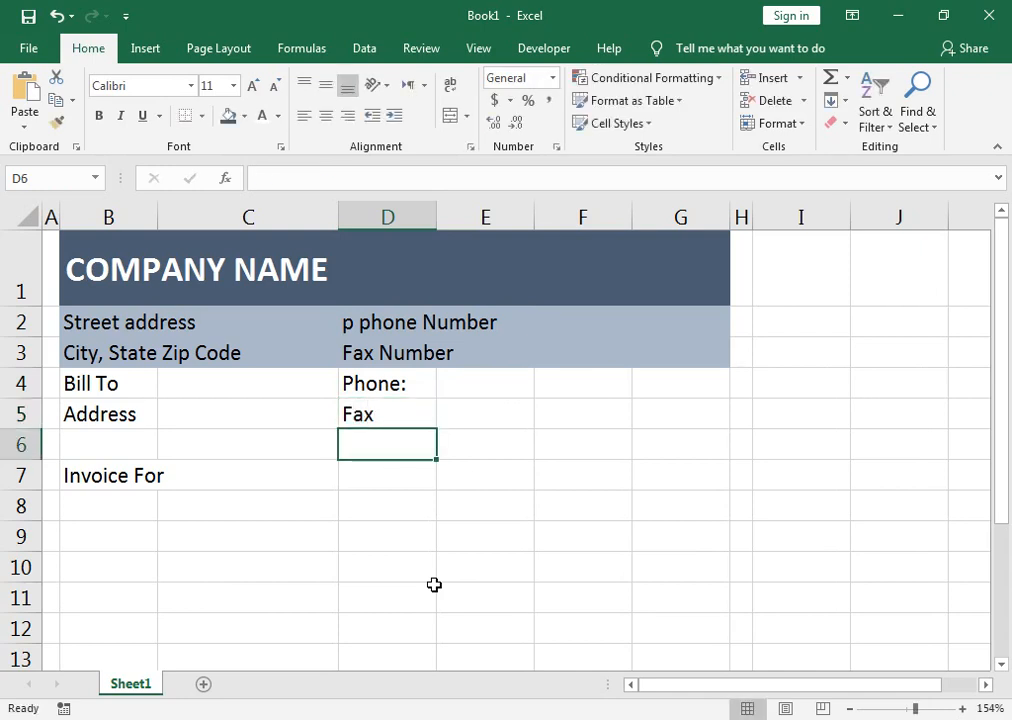
Enter "Email:" in cell D6 below the Fax label and increase the height of the Invoice For row.
text(Email)
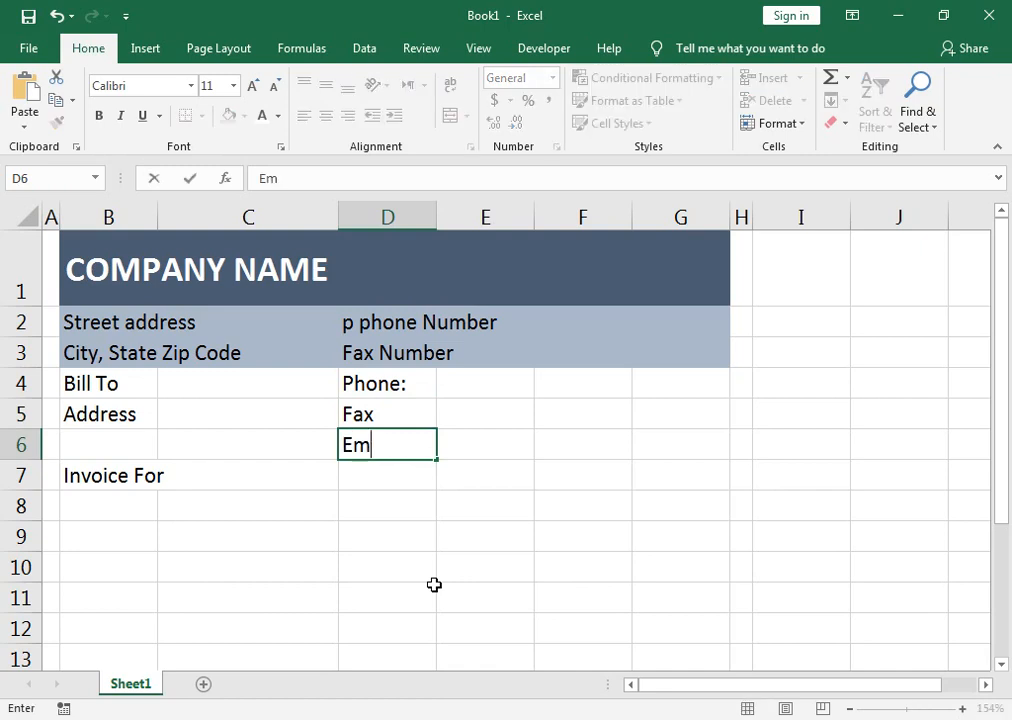
text(:)
key(Tab)
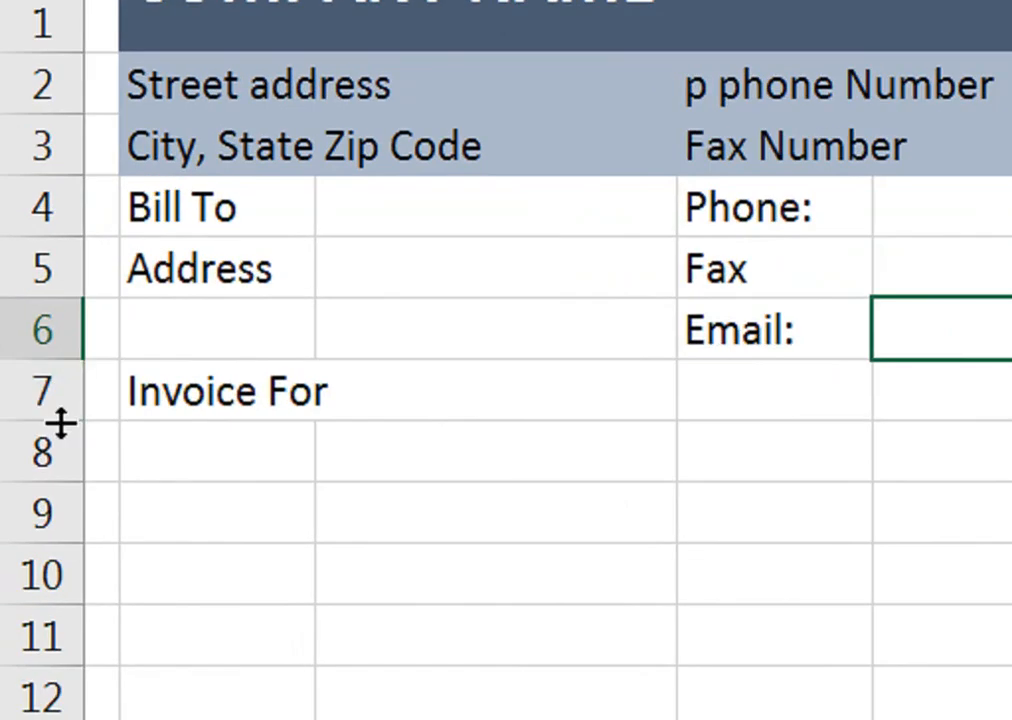
drag(61, 424, 59, 467)
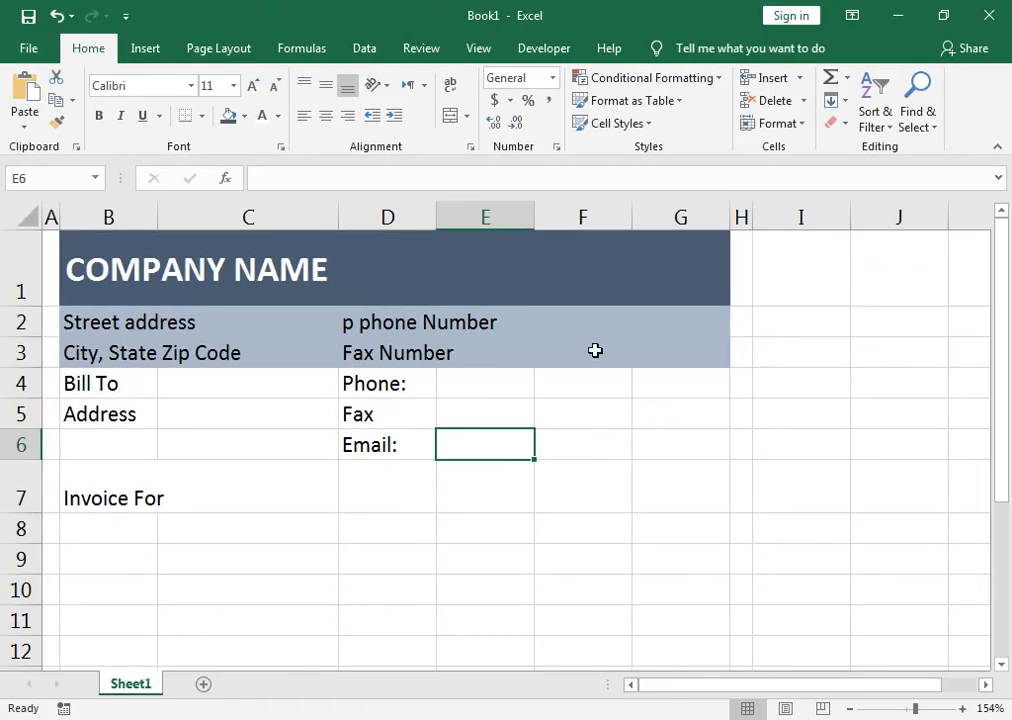
Enter "Email:" in the merged cell F2 of the shaded company contact block.
key(Right)
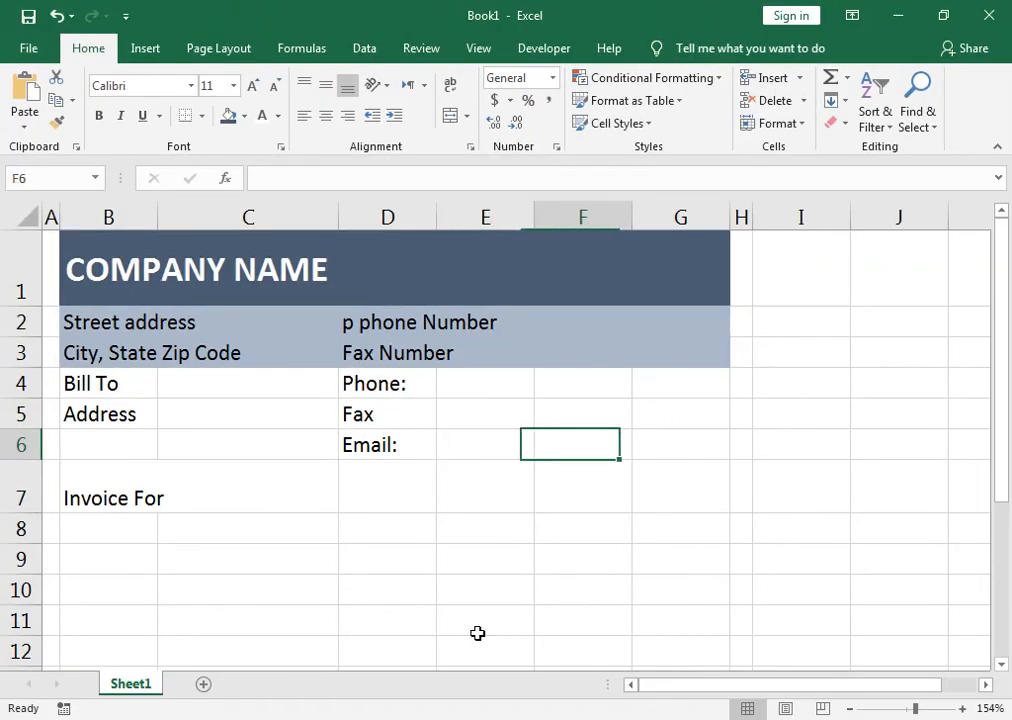
key(Up)
key(Up)
key(Up)
key(Up)
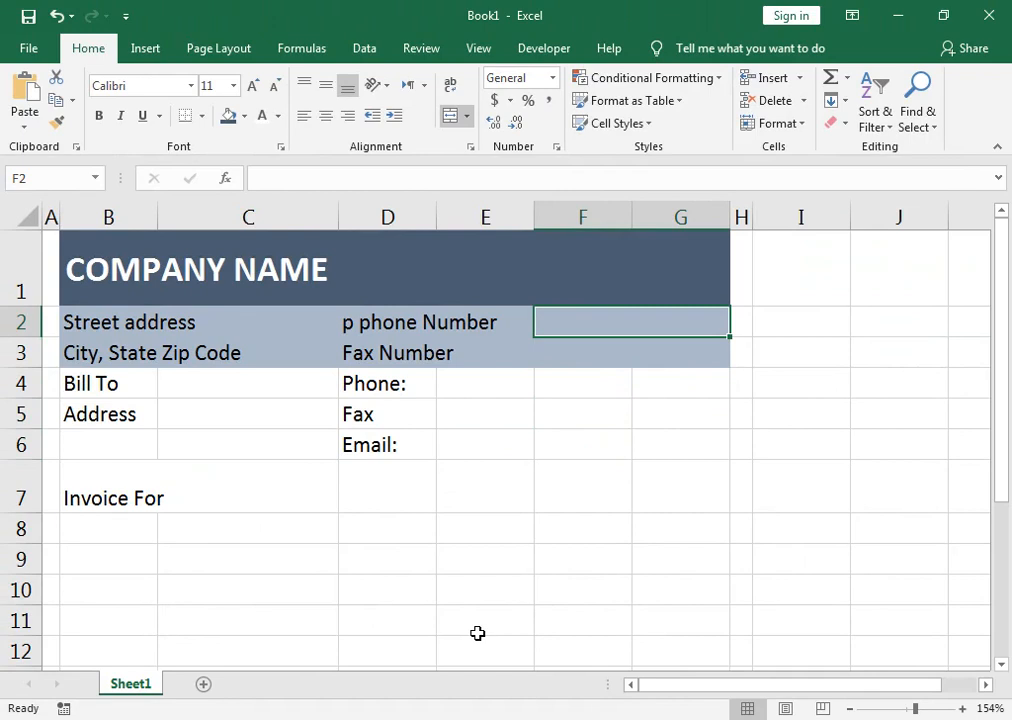
text(Email)
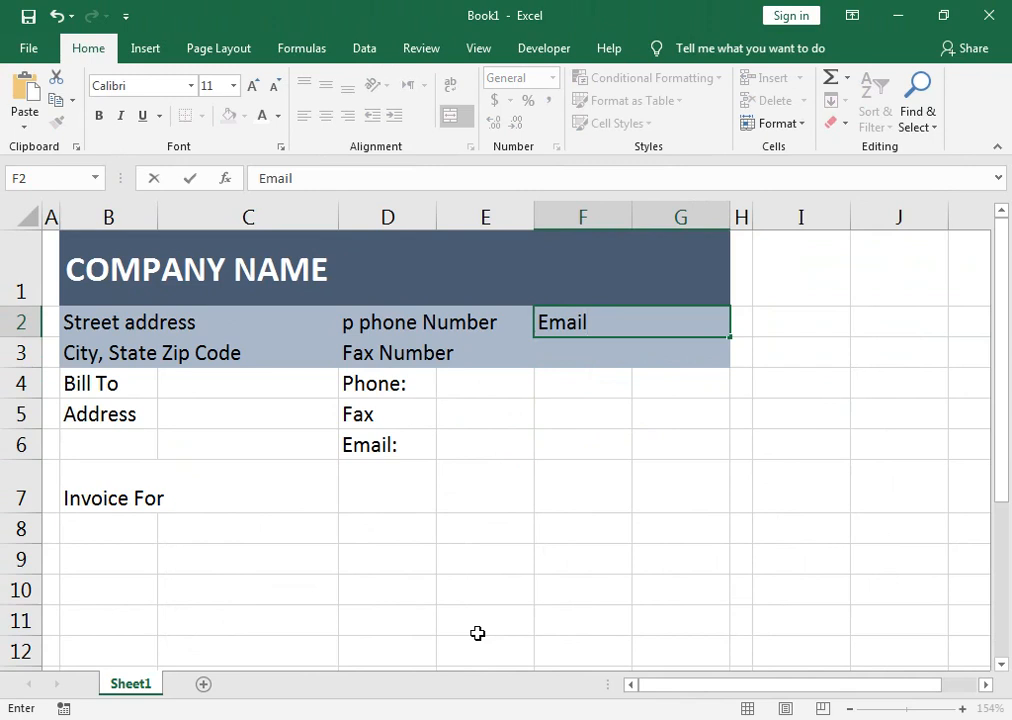
text(:)
key(Return)
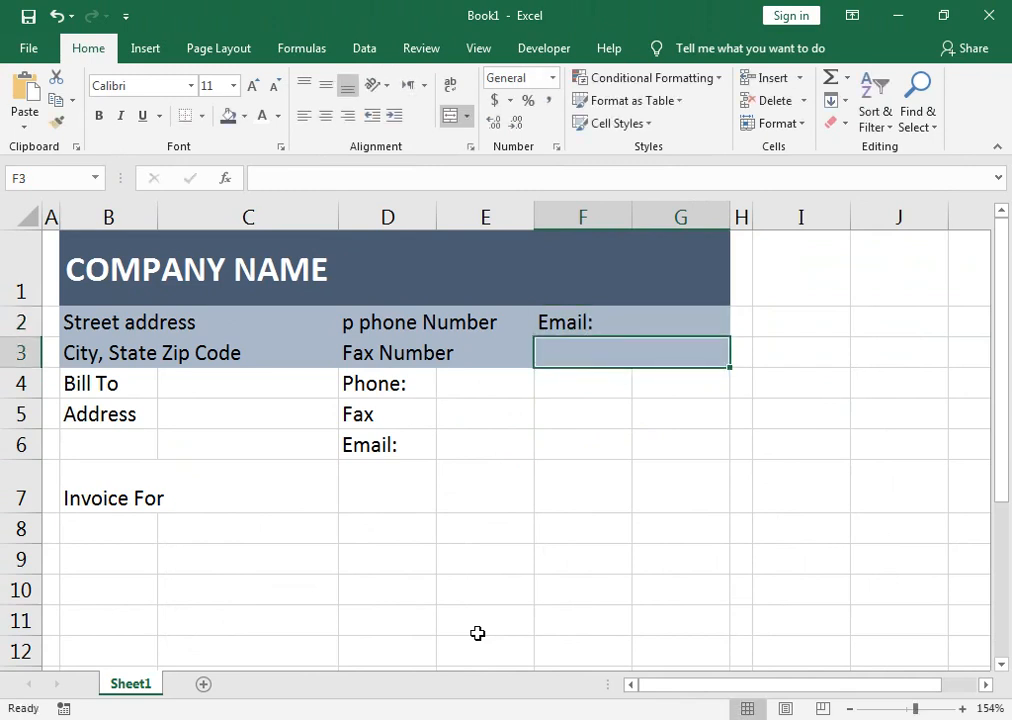
Enter "website:" in the merged cell F3 of the shaded company contact block.
text(w)
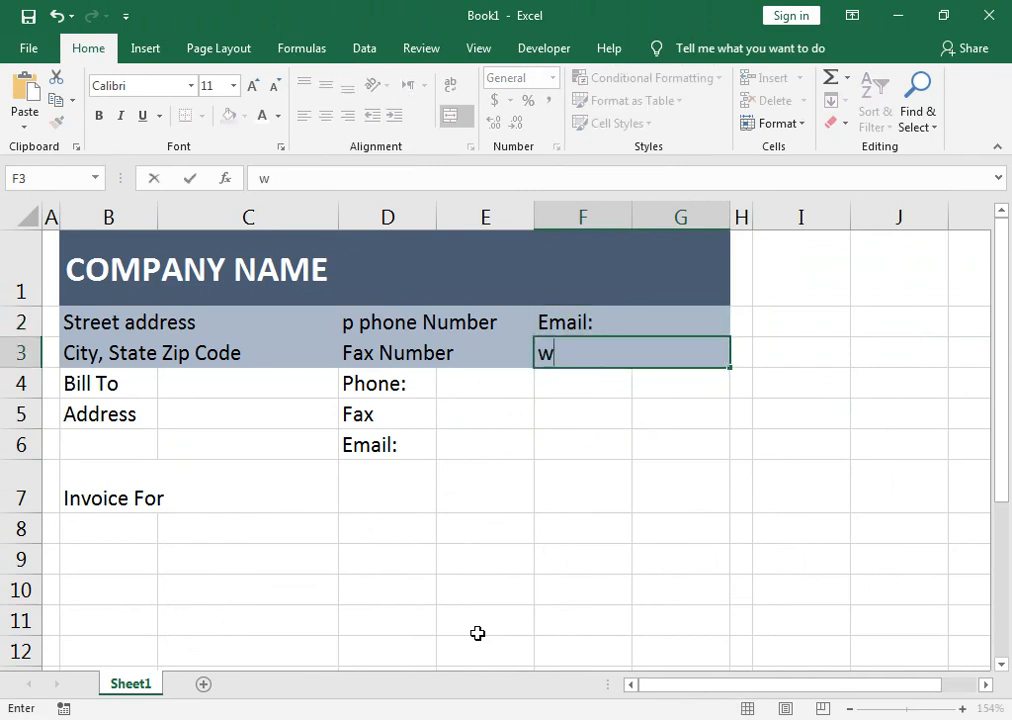
text(ebsite)
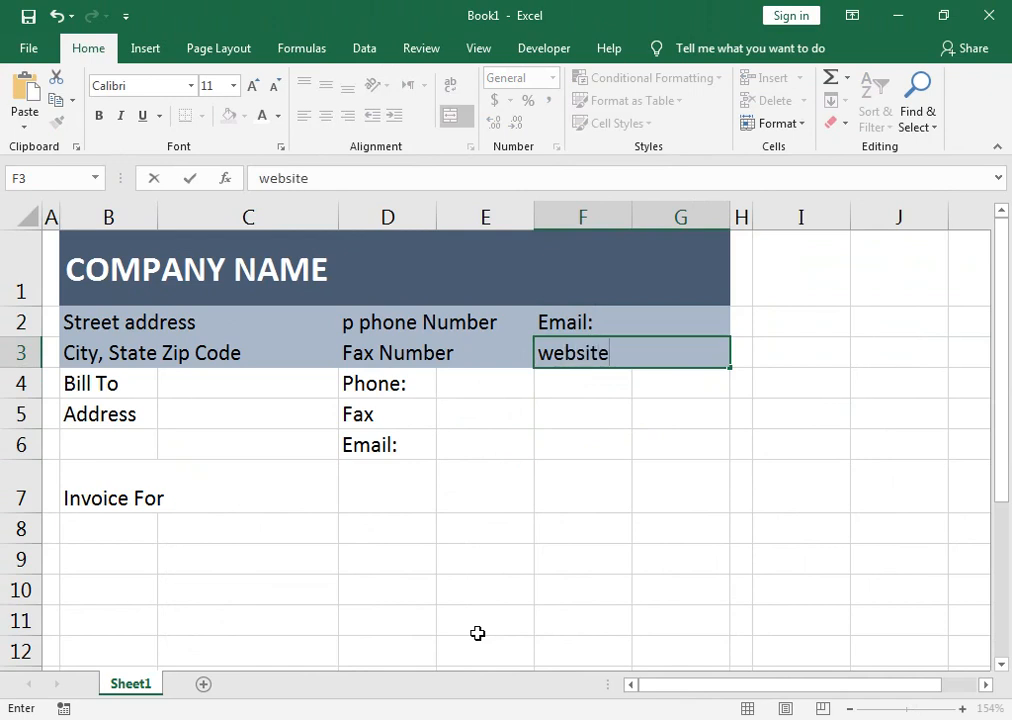
text(:)
key(Return)
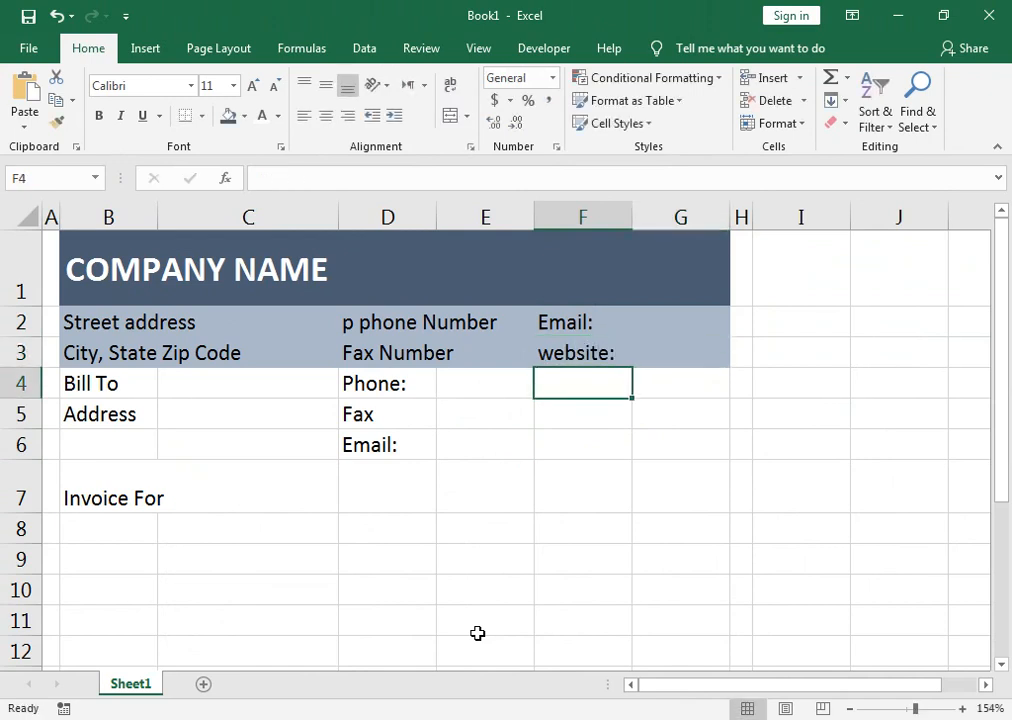
Enter the labels "Invoice#:" in cell F4 and "Invoice Date" in cell F5.
text(Invoice)
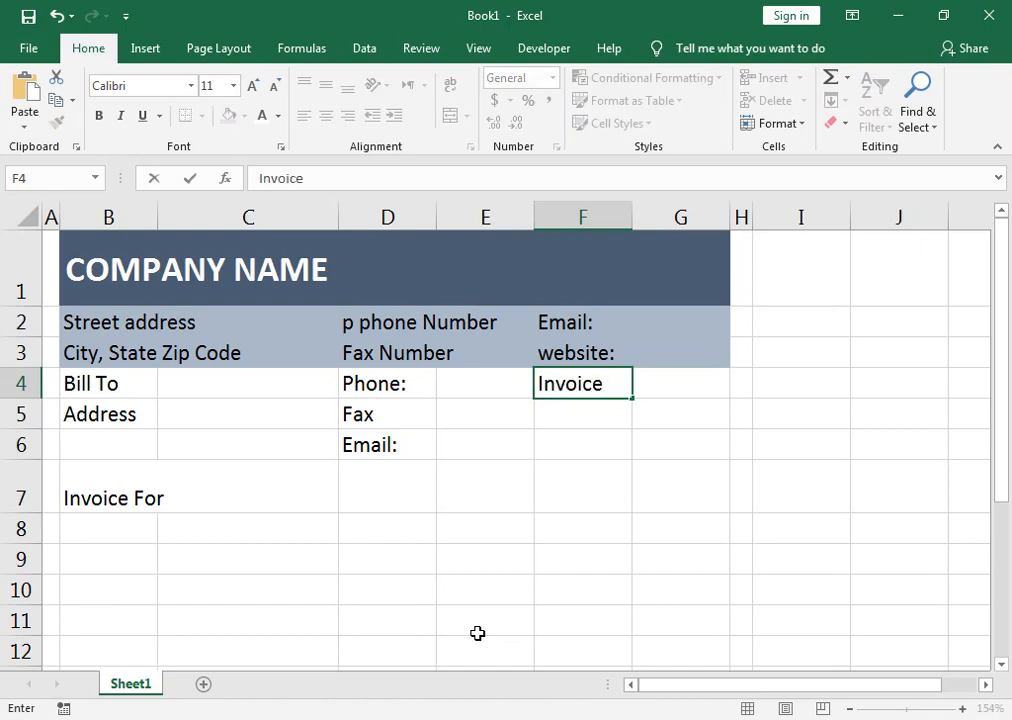
text(#:)
key(Return)
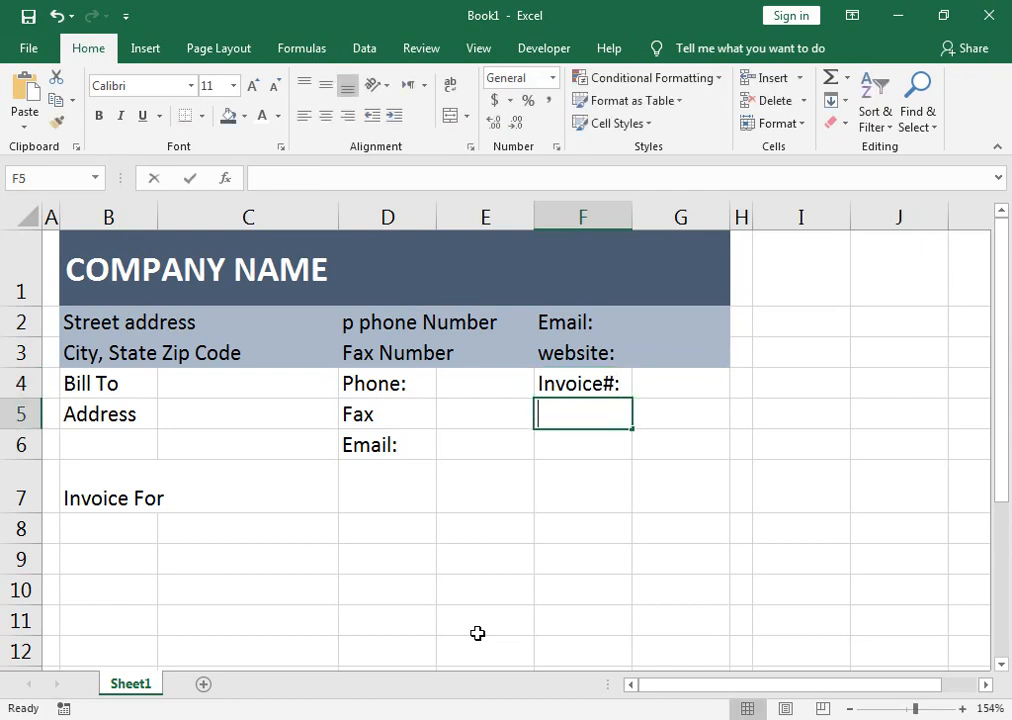
text(Invoice Date)
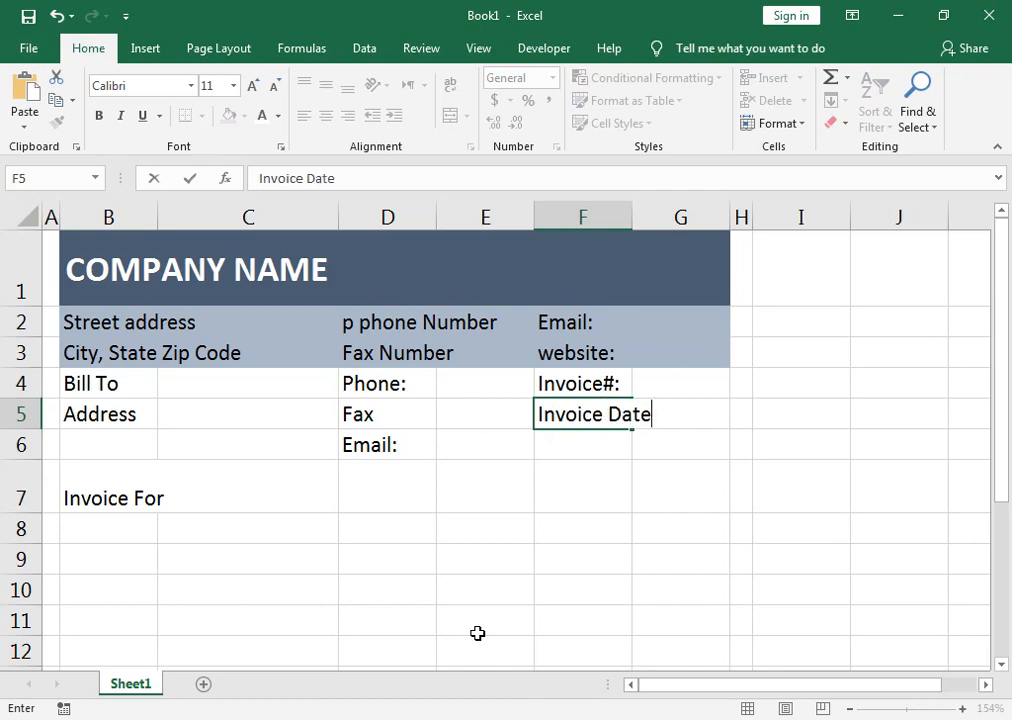
key(Return)
Enter the item table headings "item" in B8 and "Descirption" in C8 under the Invoice For row.
key(Down)
key(Left)
key(Left)
key(Left)
key(Left)
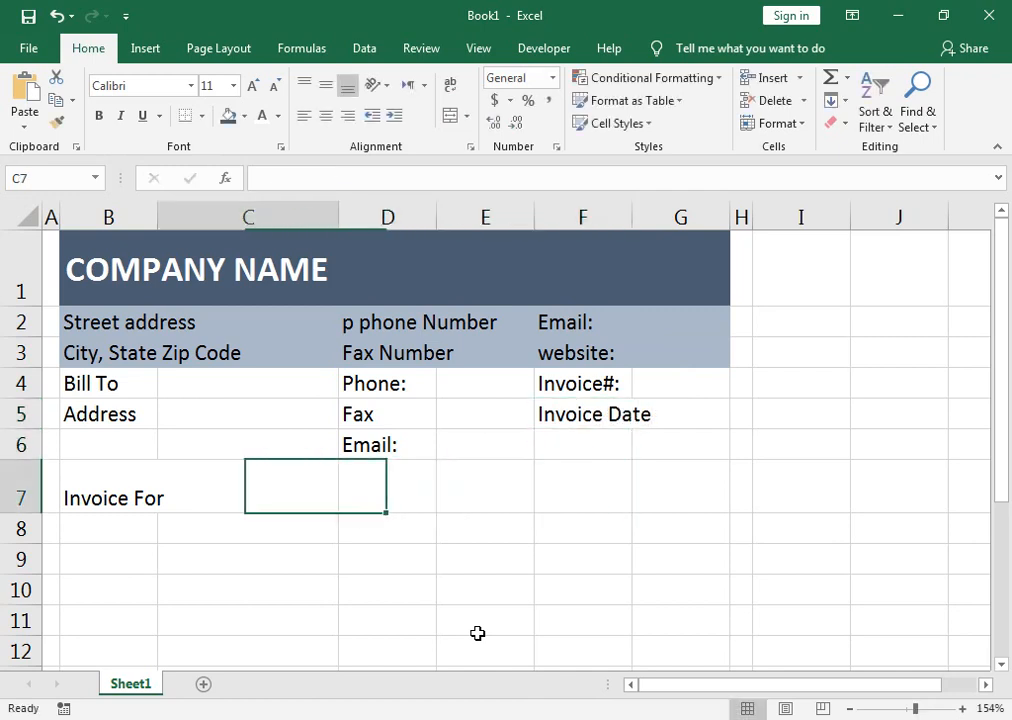
key(Down)
key(Down)
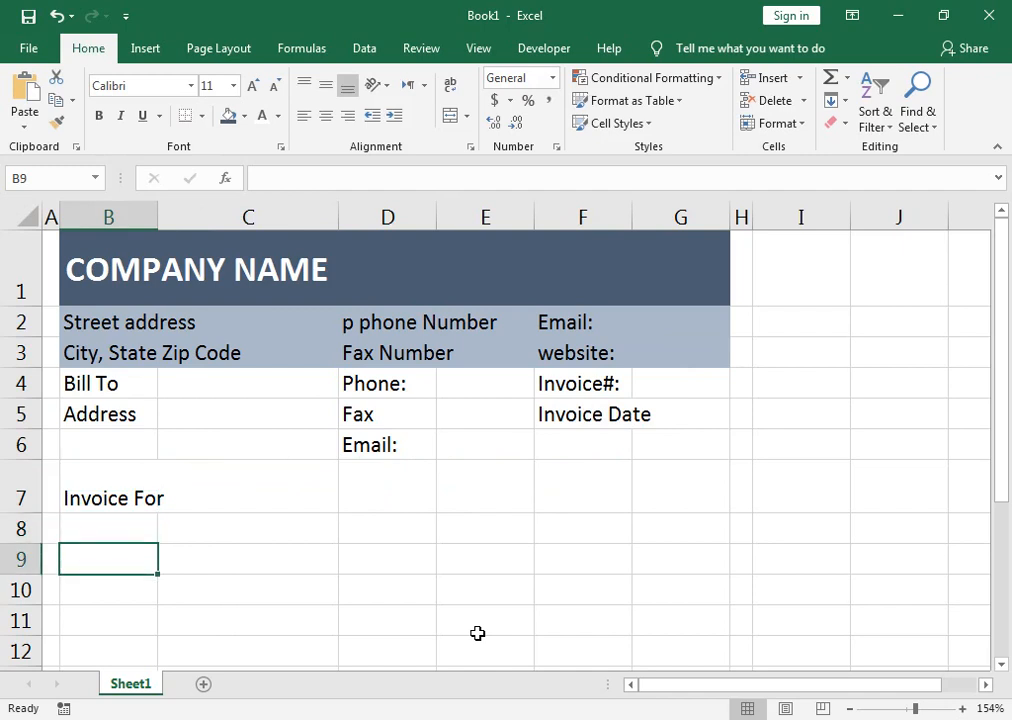
key(Up)
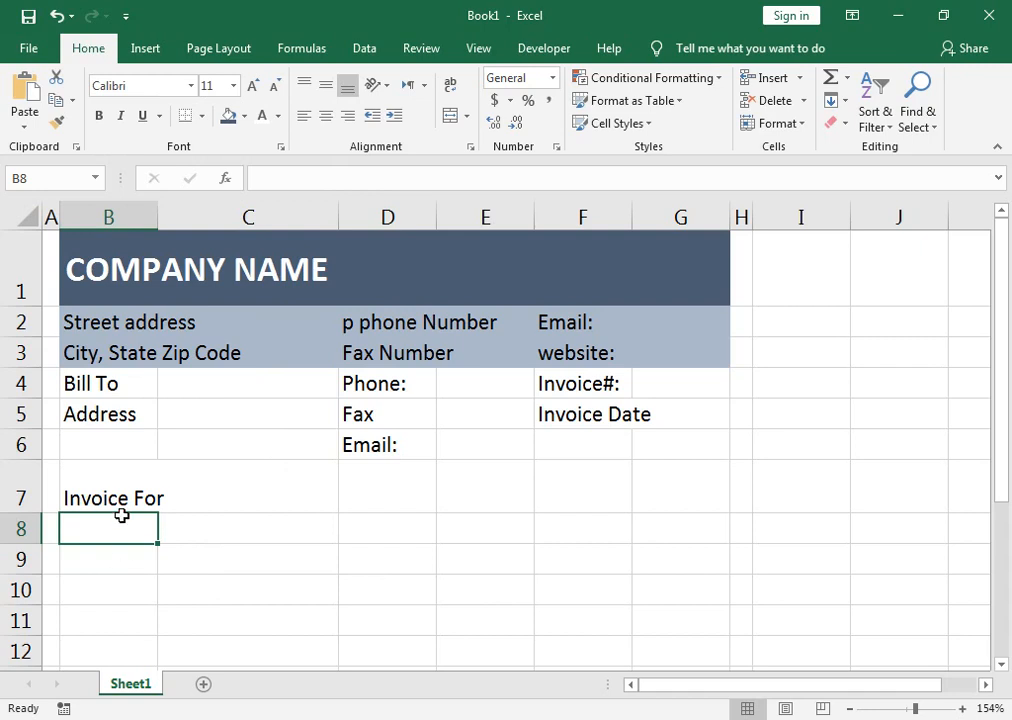
text(item)
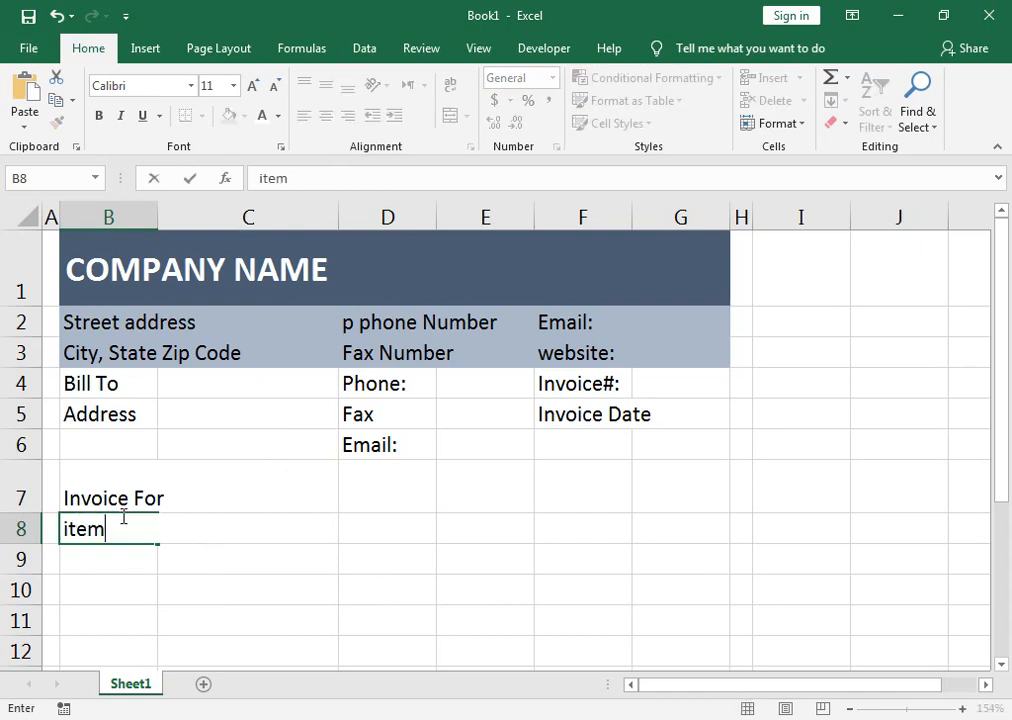
key(Tab)
text(Des)
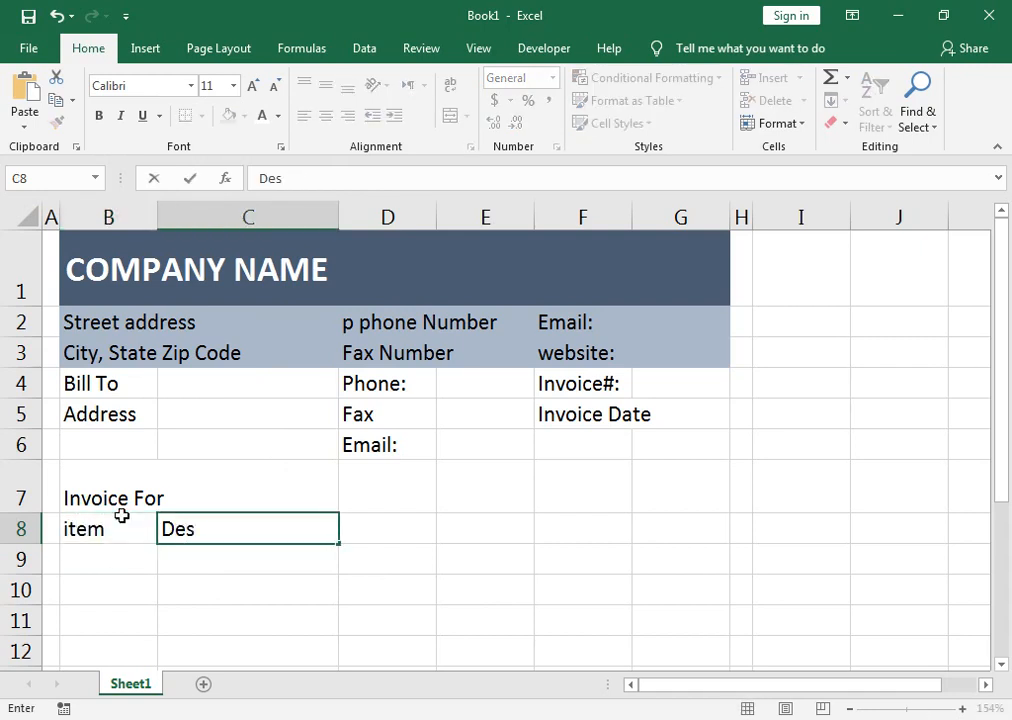
text(cirption)
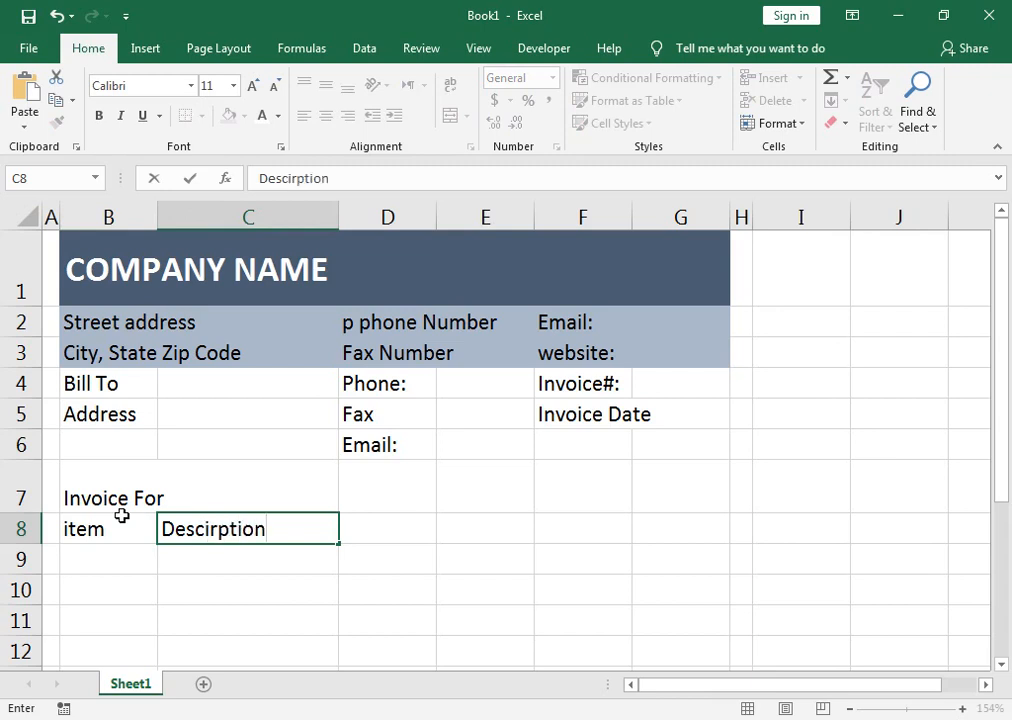
key(Tab)
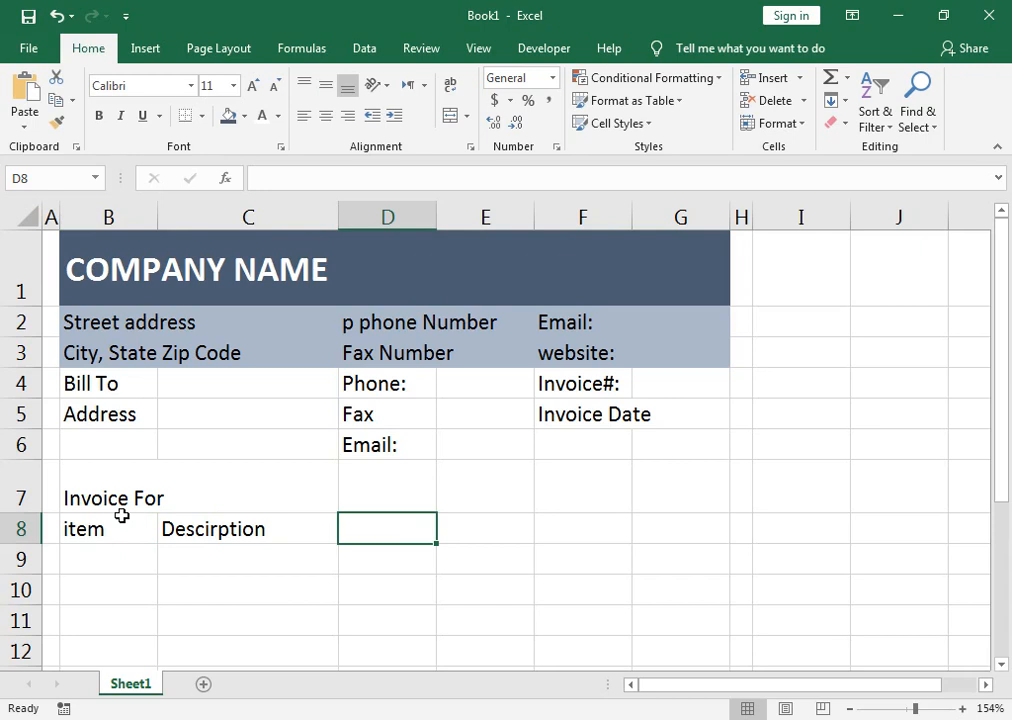
Complete the row 8 table headings with "Qty", "unit Price", "Discount" and "Price" in D8 to G8.
text(Qty)
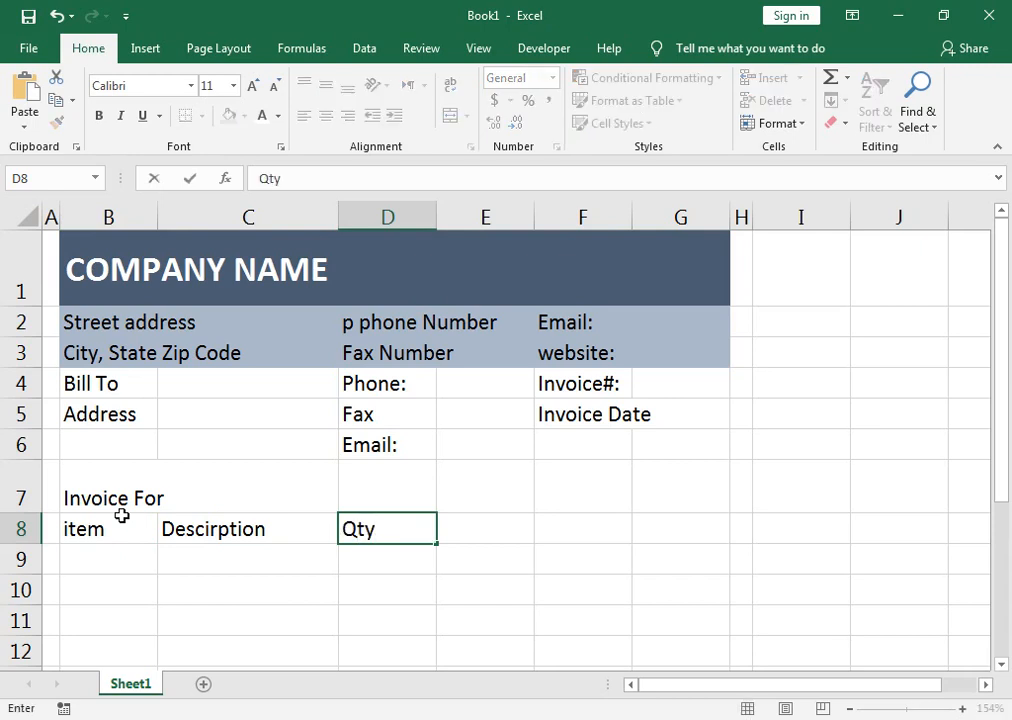
key(Tab)
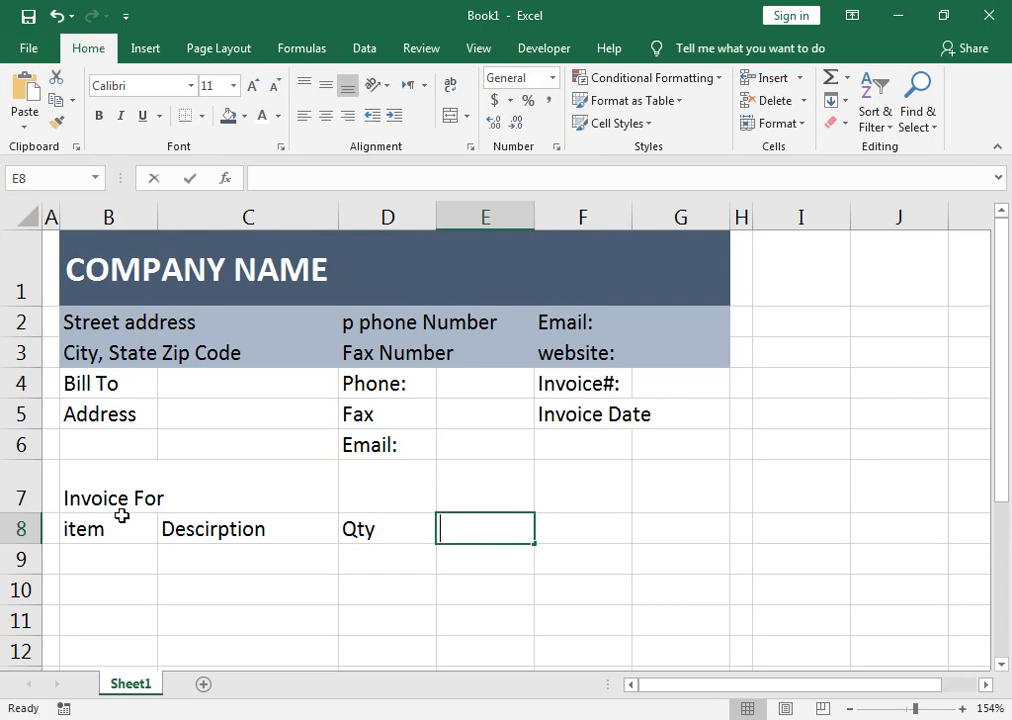
text(unit Price)
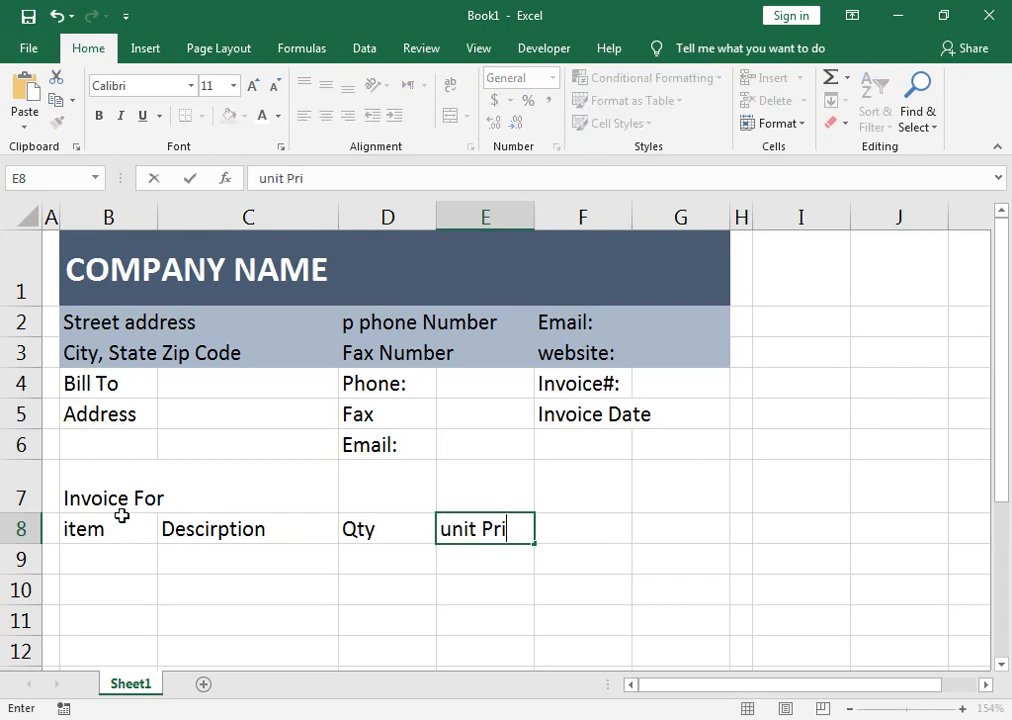
key(Tab)
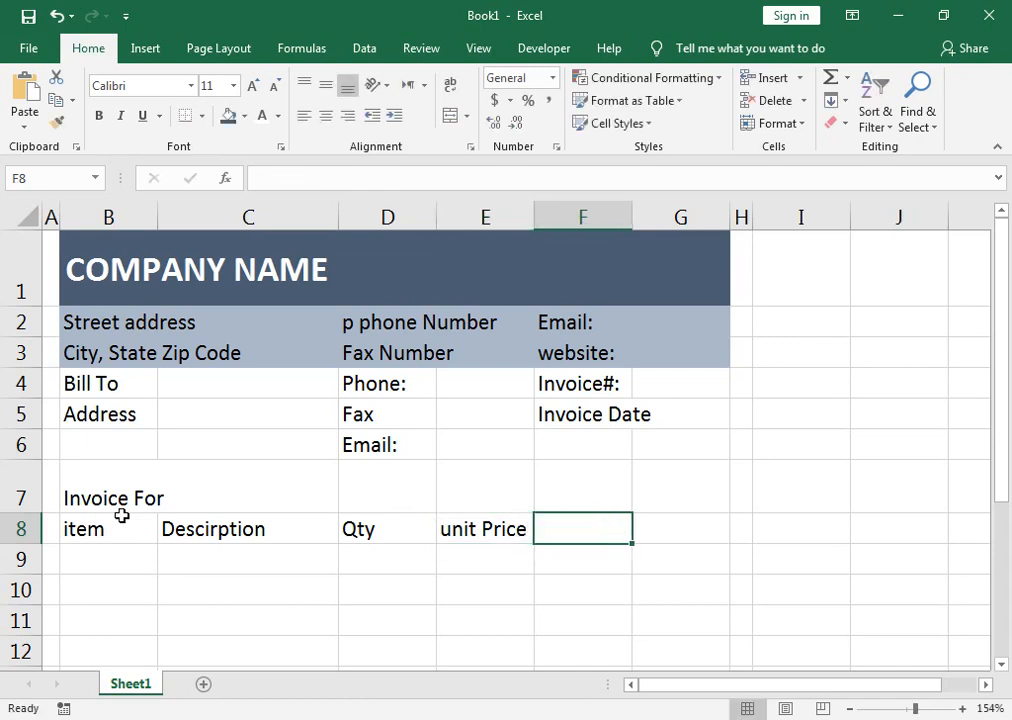
text(Dis)
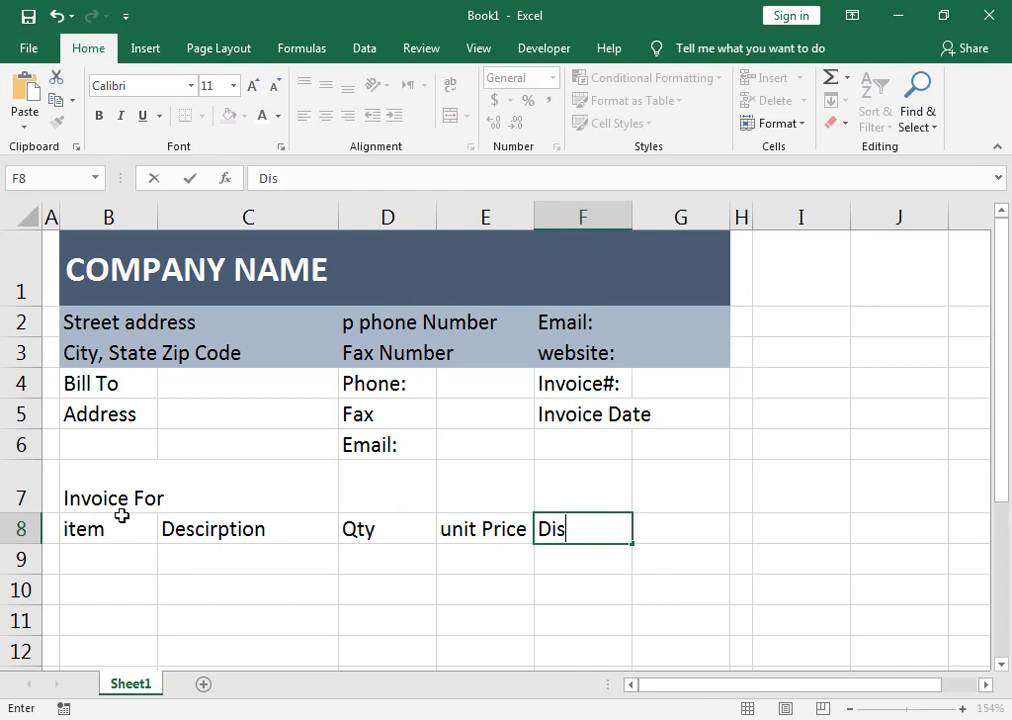
text(count)
key(Tab)
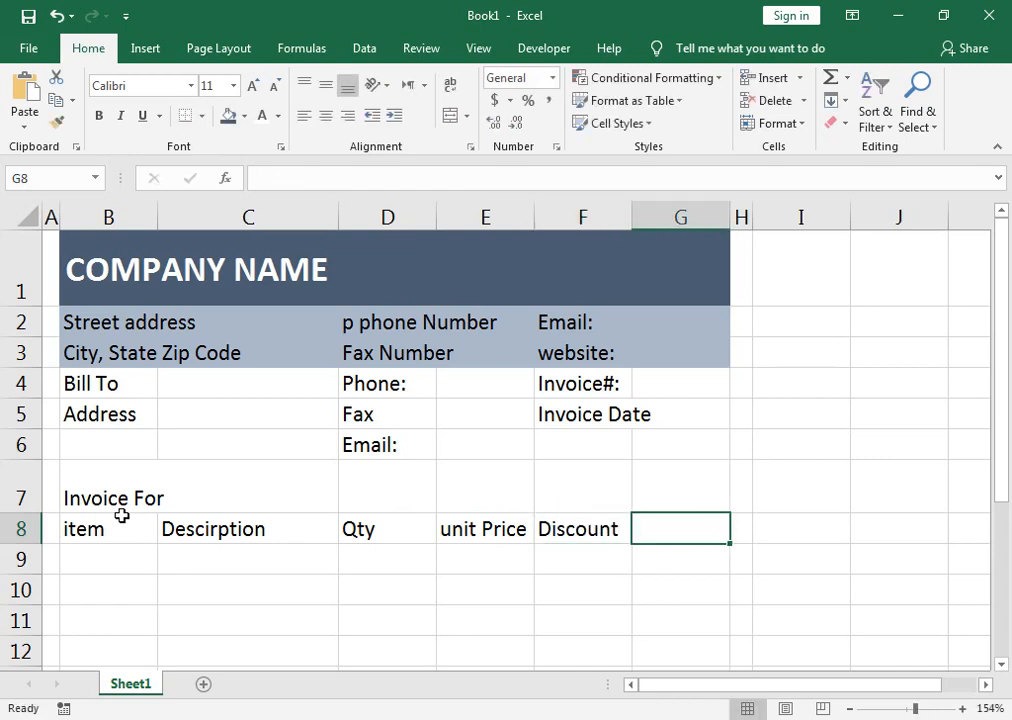
text(Price)
key(Return)
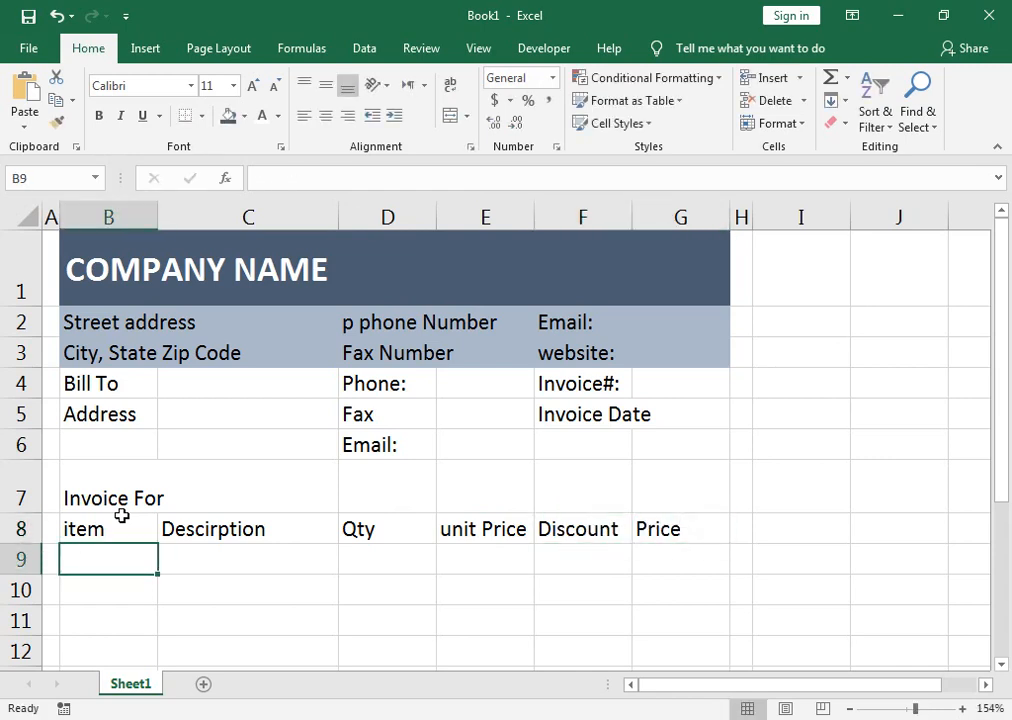
Center the item table in columns B to G, from the row 8 headings down past row 19, and apply All Borders.
drag(147, 524, 669, 375)
drag(1007, 552, 1008, 412)
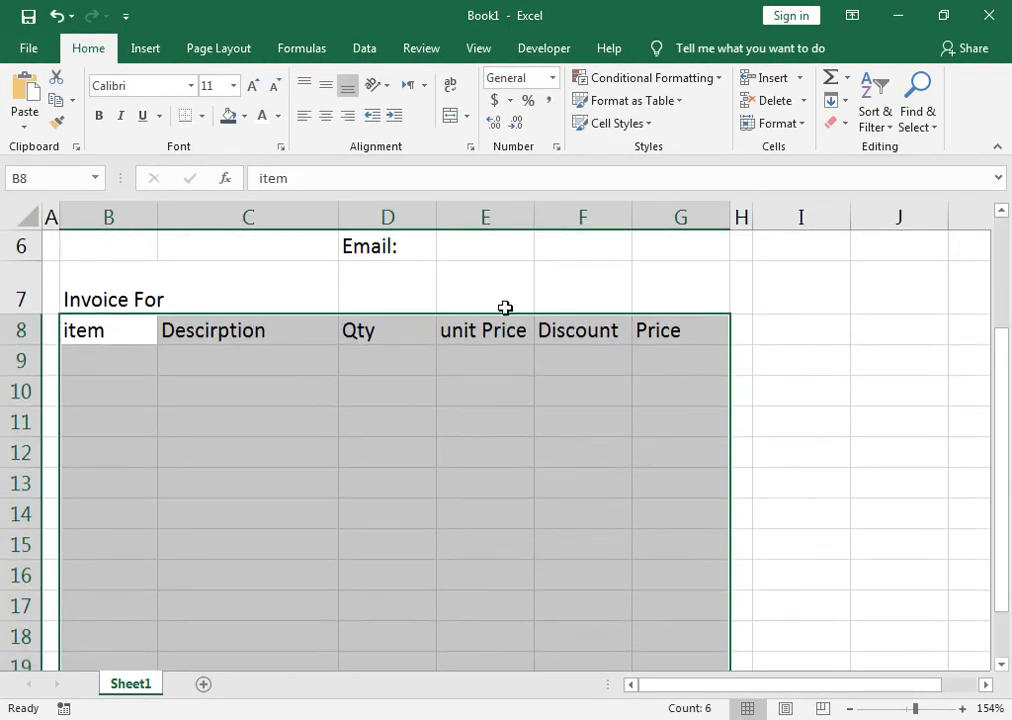
click(325, 116)
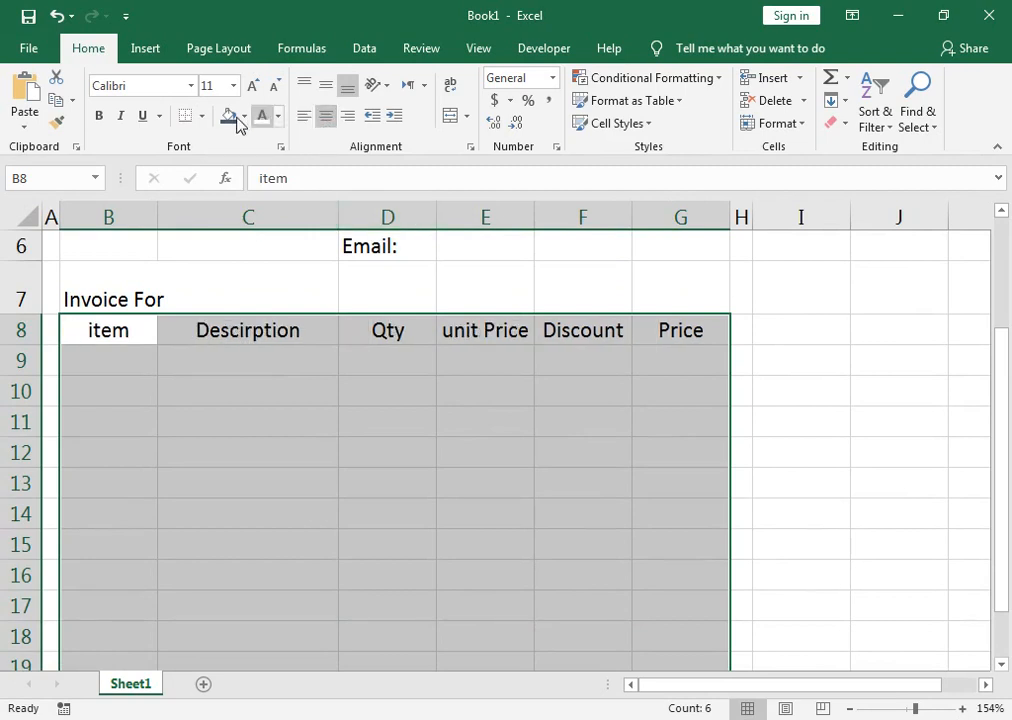
click(200, 116)
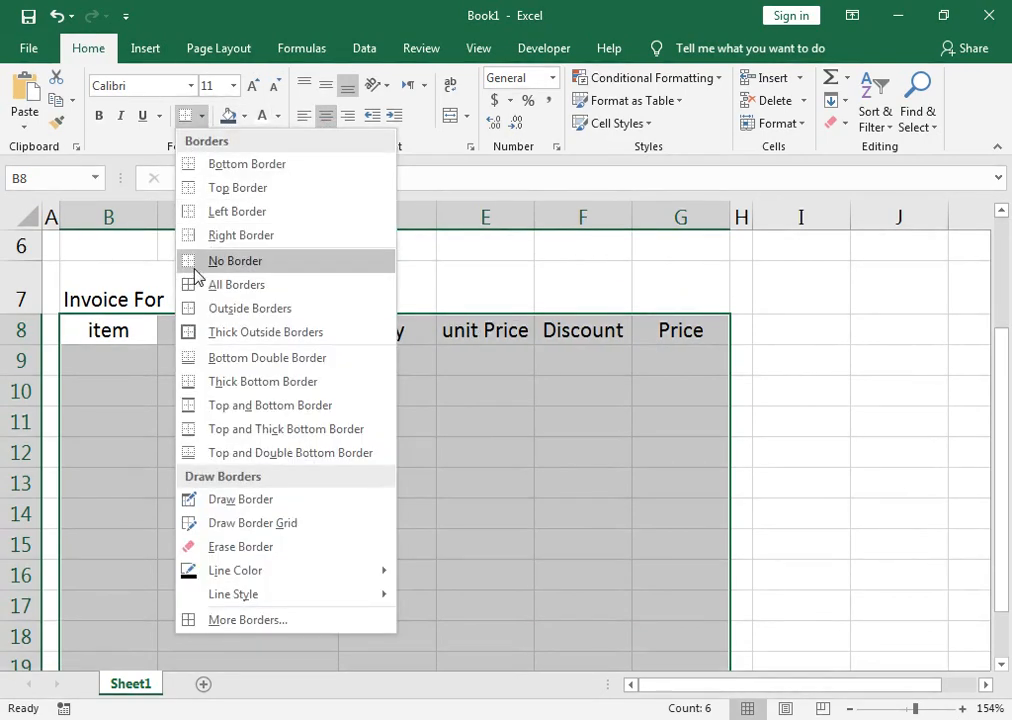
click(214, 290)
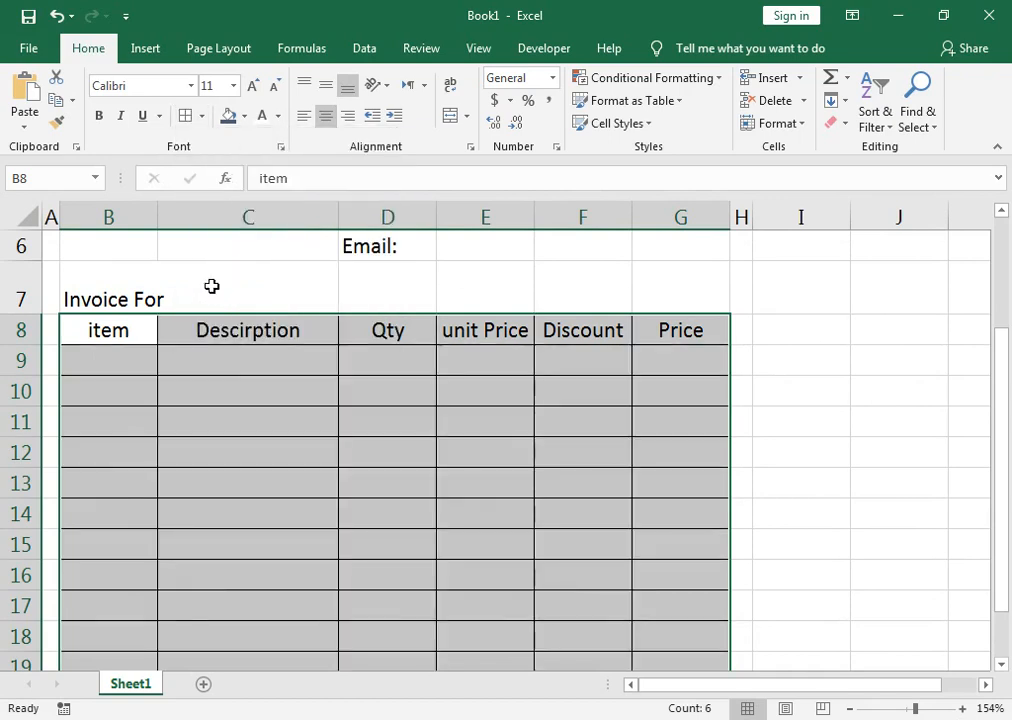
Make the item table headings in B8:G8 bold.
drag(102, 330, 680, 330)
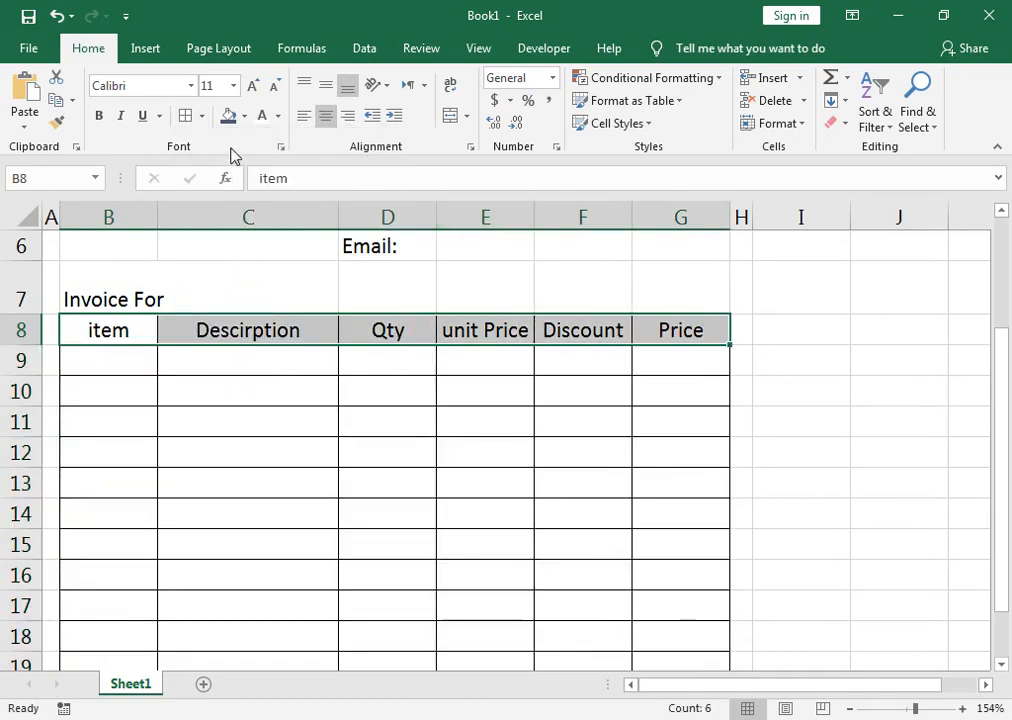
click(101, 118)
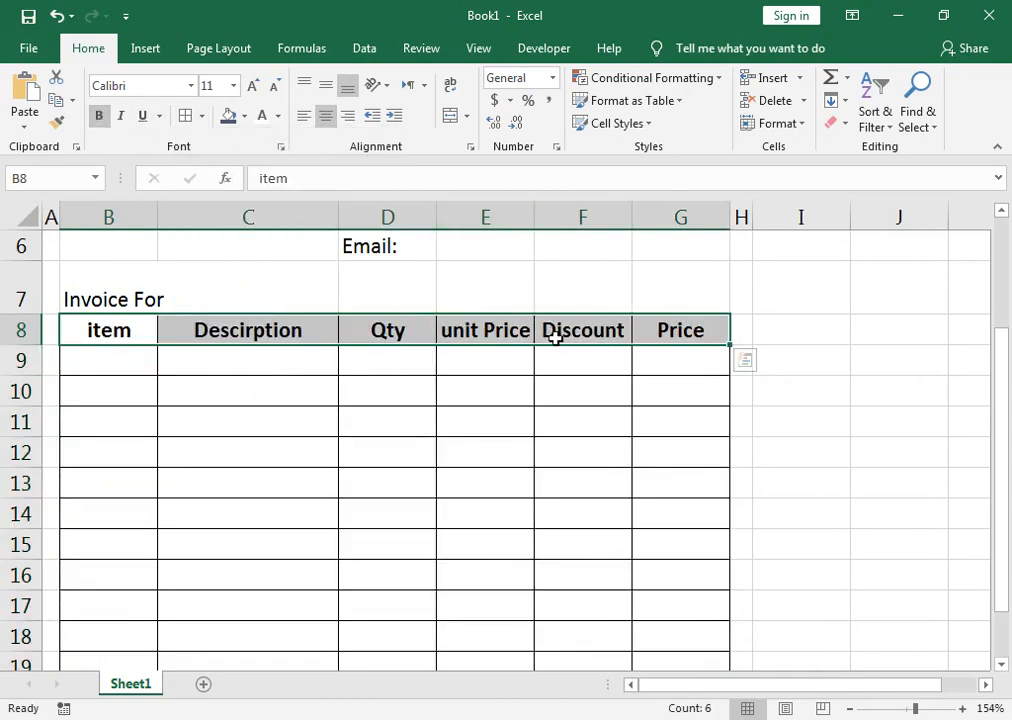
drag(1004, 361, 1003, 264)
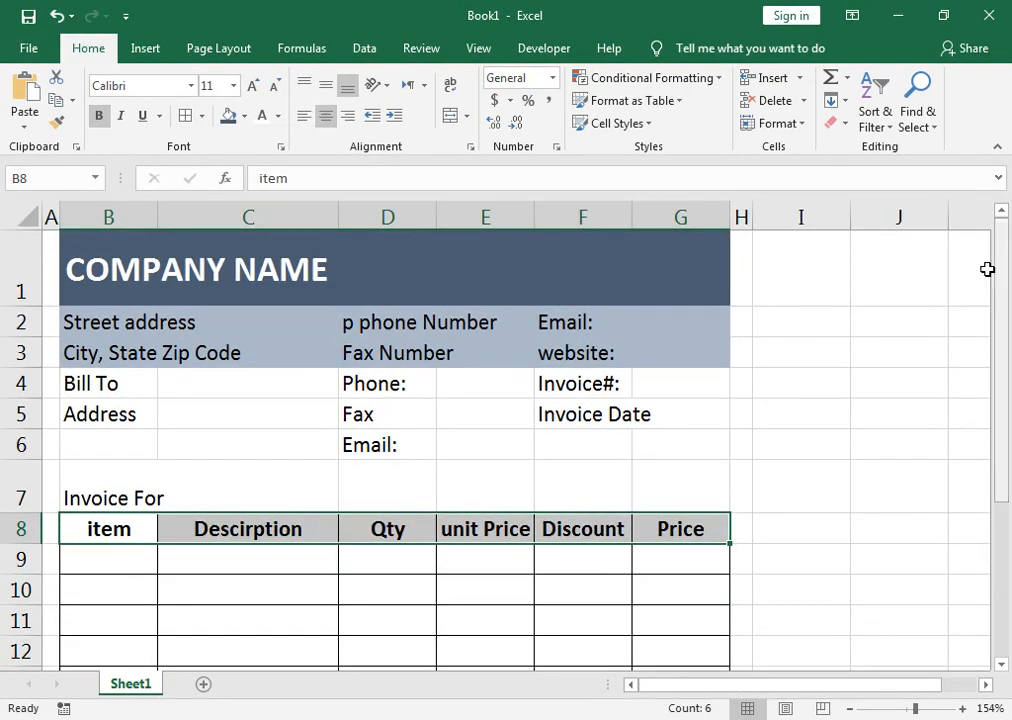
click(291, 595)
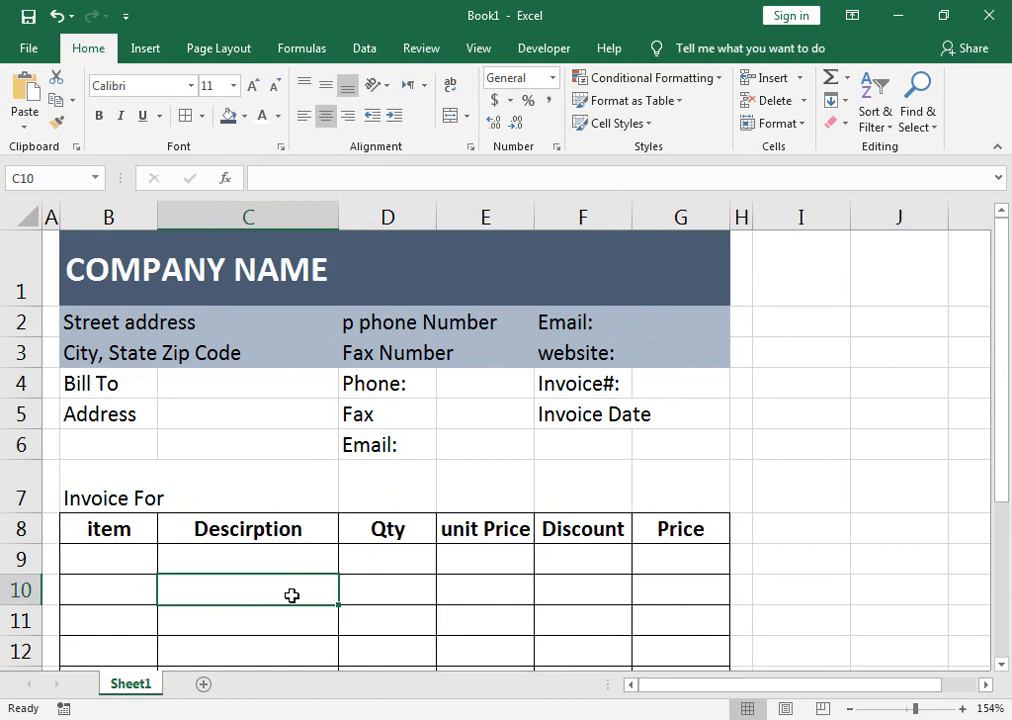
key(Up)
key(Right)
key(Right)
key(Left)
key(Left)
key(Up)
key(Left)
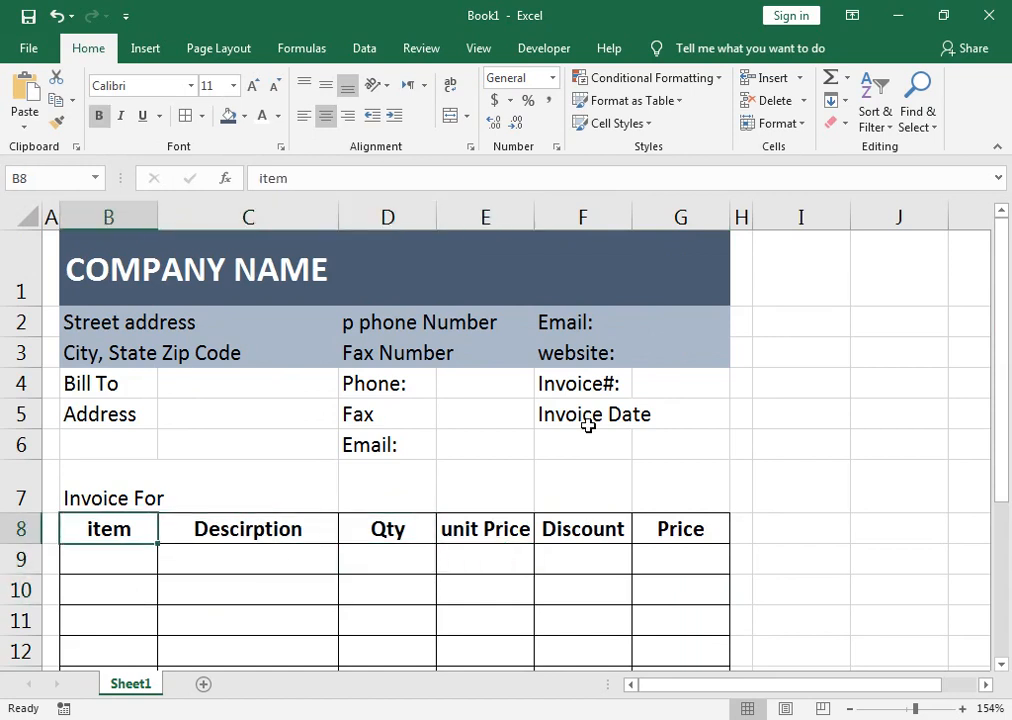
Enter item number 1101 in B9 and the descriptions "hard drive" and "Mobile" in C9 and C10.
key(Down)
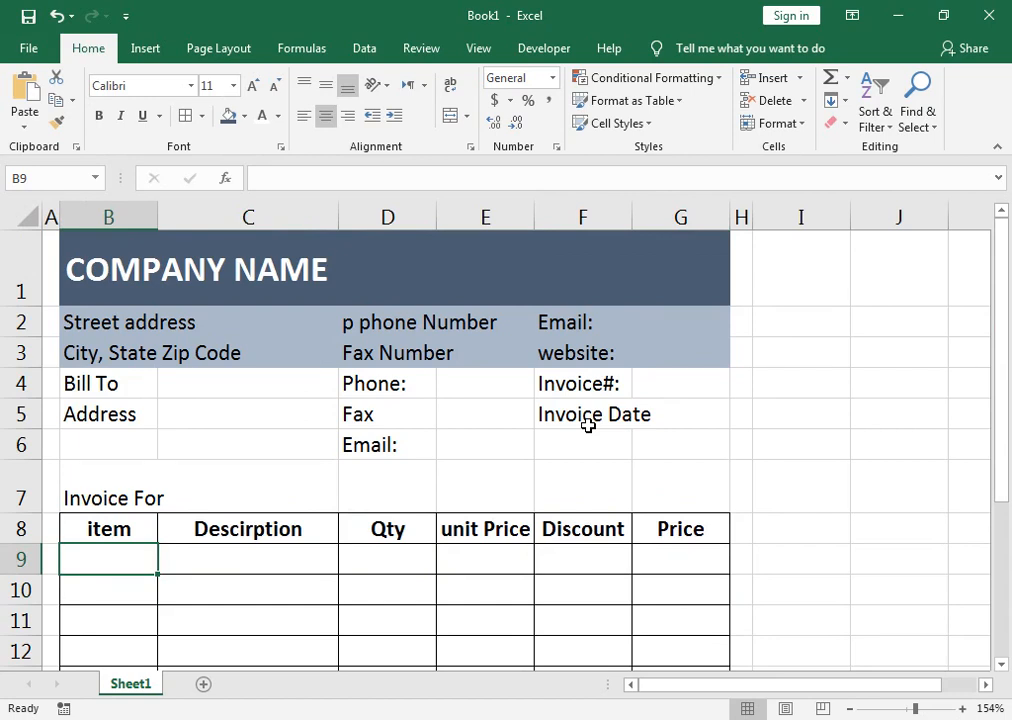
text(1101)
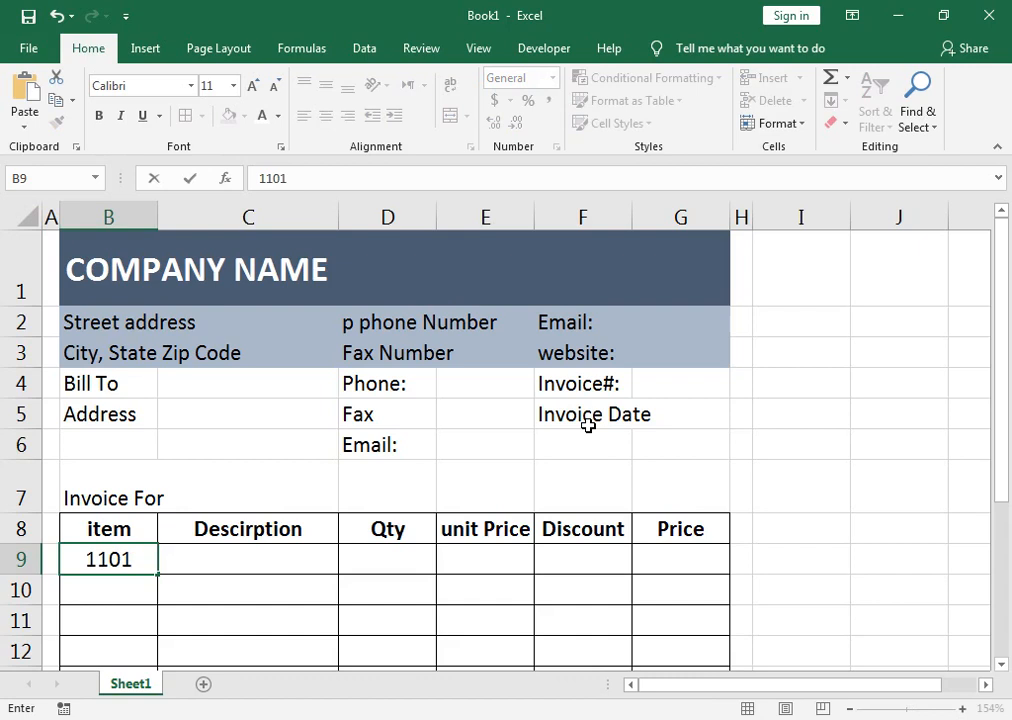
key(Return)
key(Up)
key(Right)
text(h)
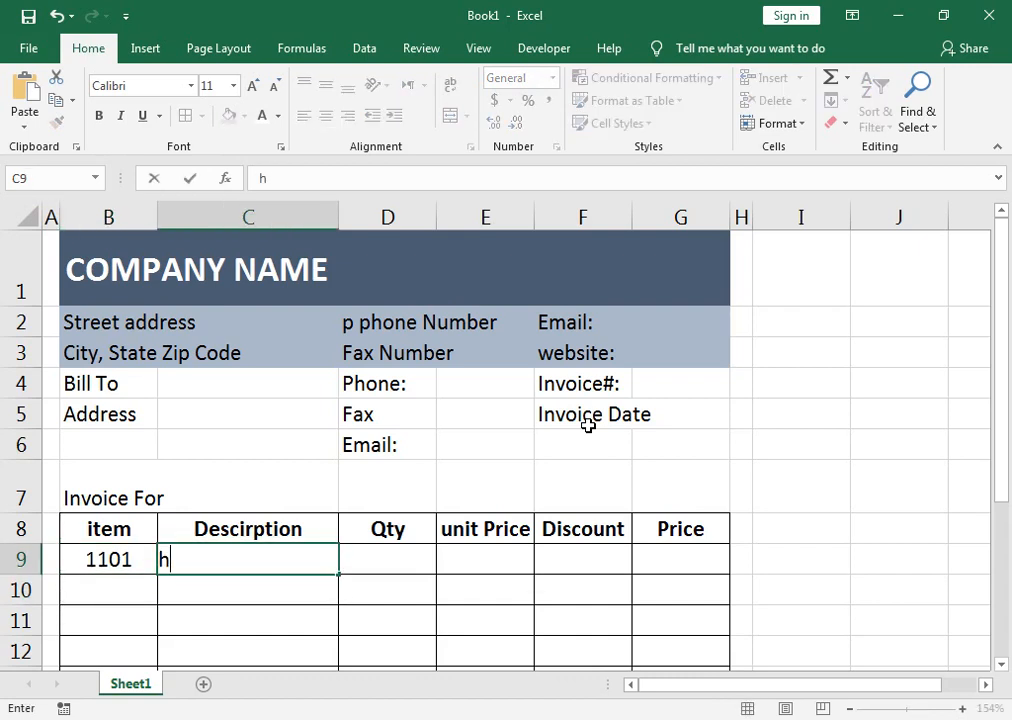
text(ard drive)
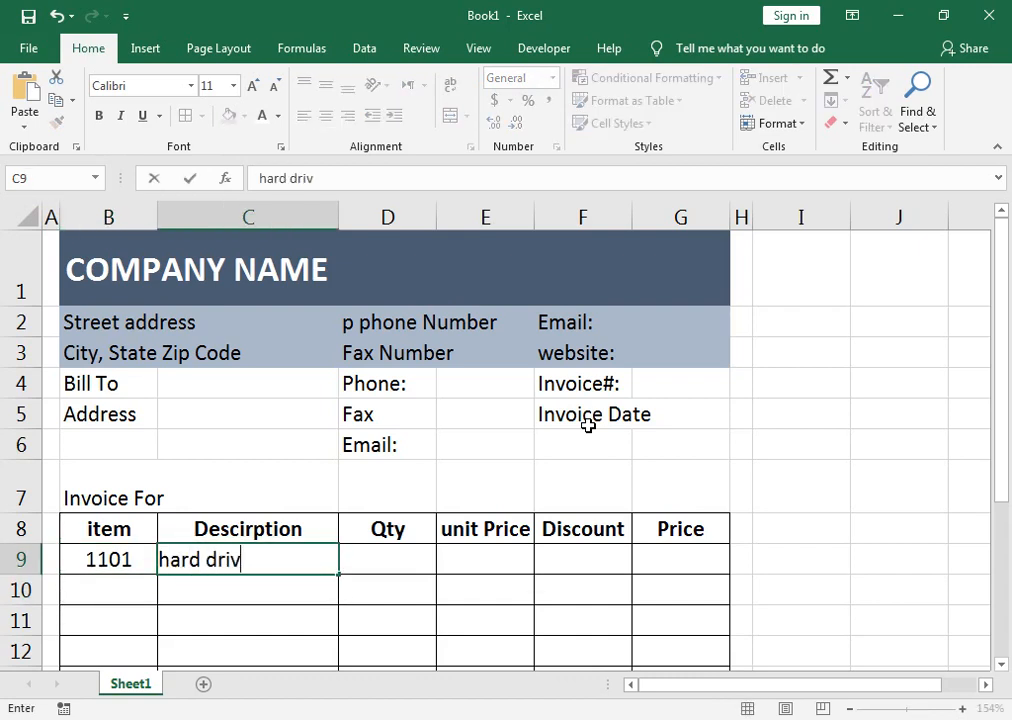
key(Return)
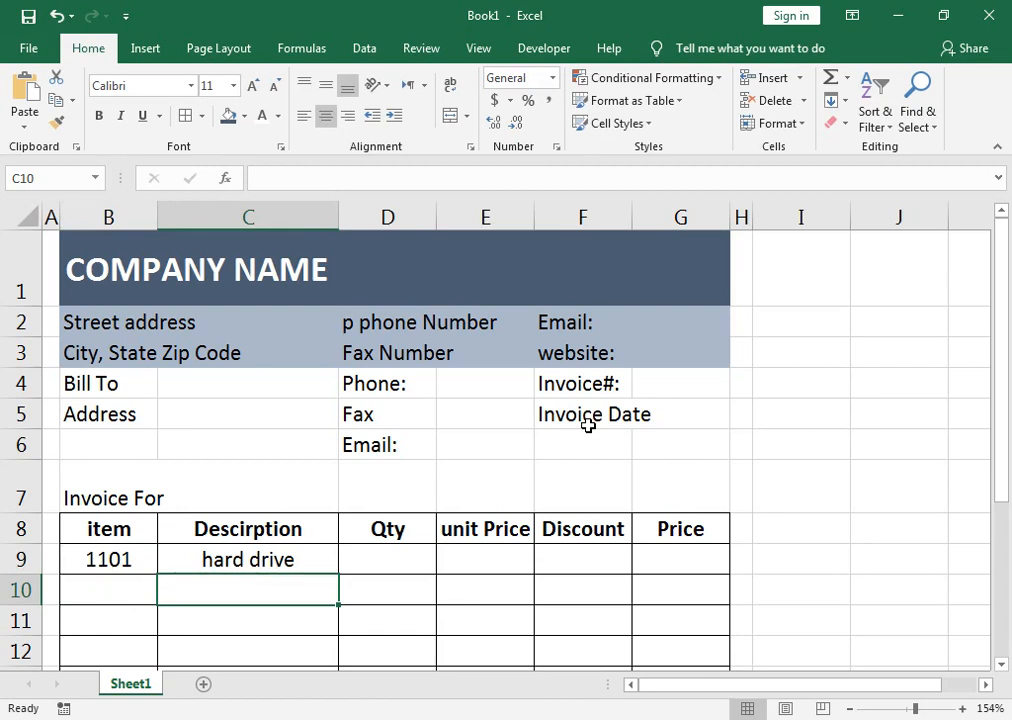
text(Mobile)
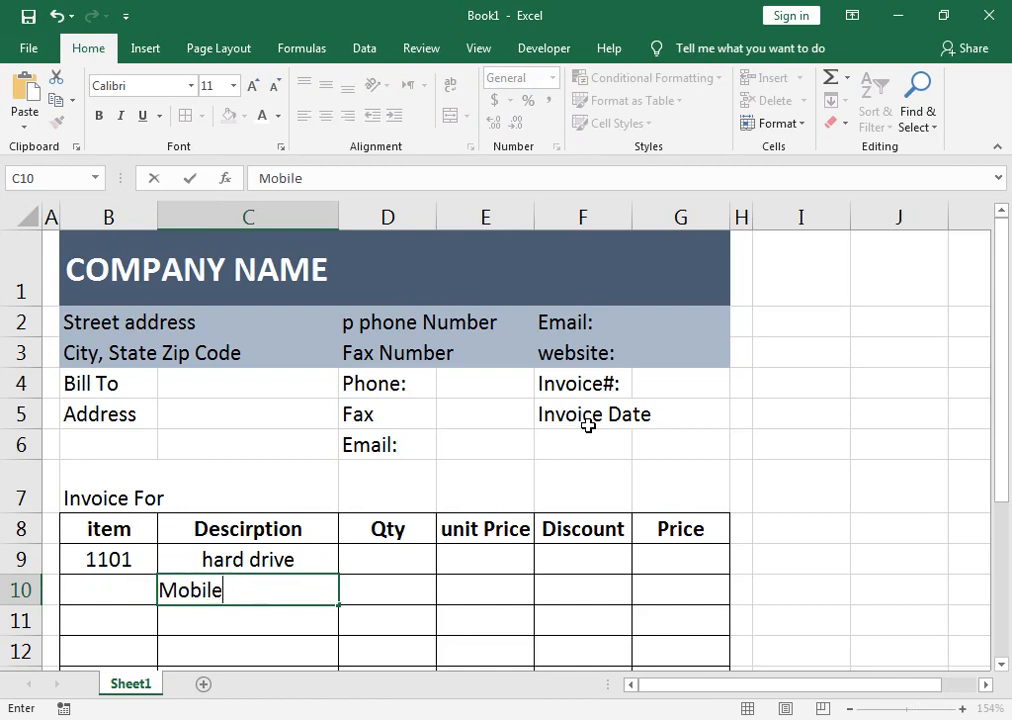
key(Return)
key(Up)
Fill the item number 1101 from B9 down through B13.
key(Left)
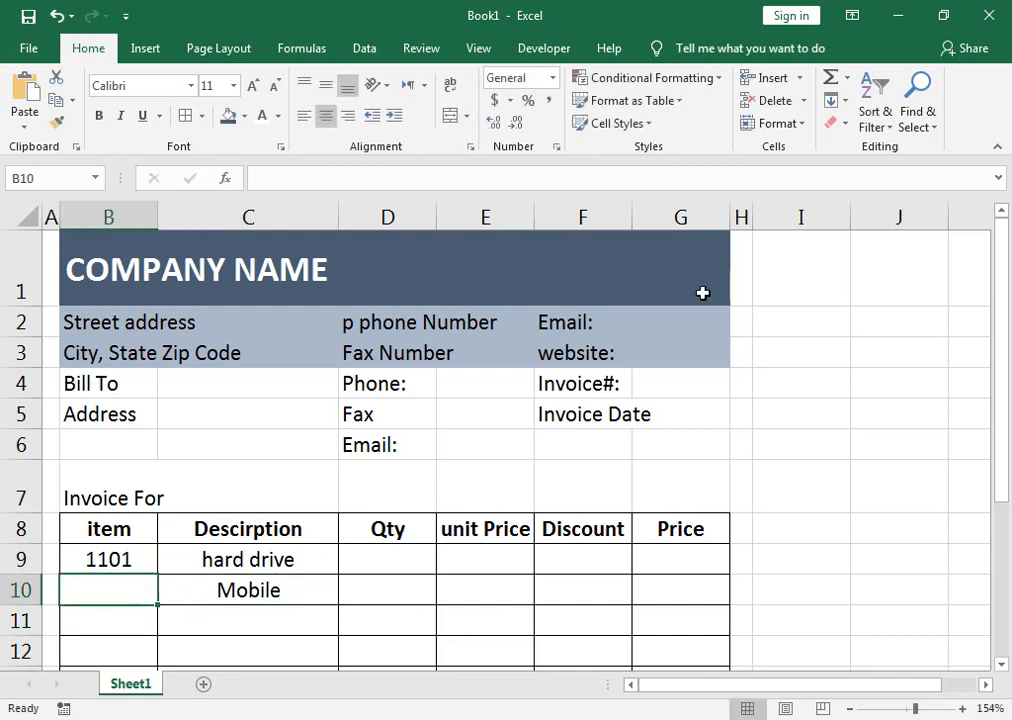
click(147, 562)
drag(150, 563, 155, 520)
click(267, 440)
Enter the quantities 12 for the hard drive in D9 and 10 for Mobile in D10.
click(389, 400)
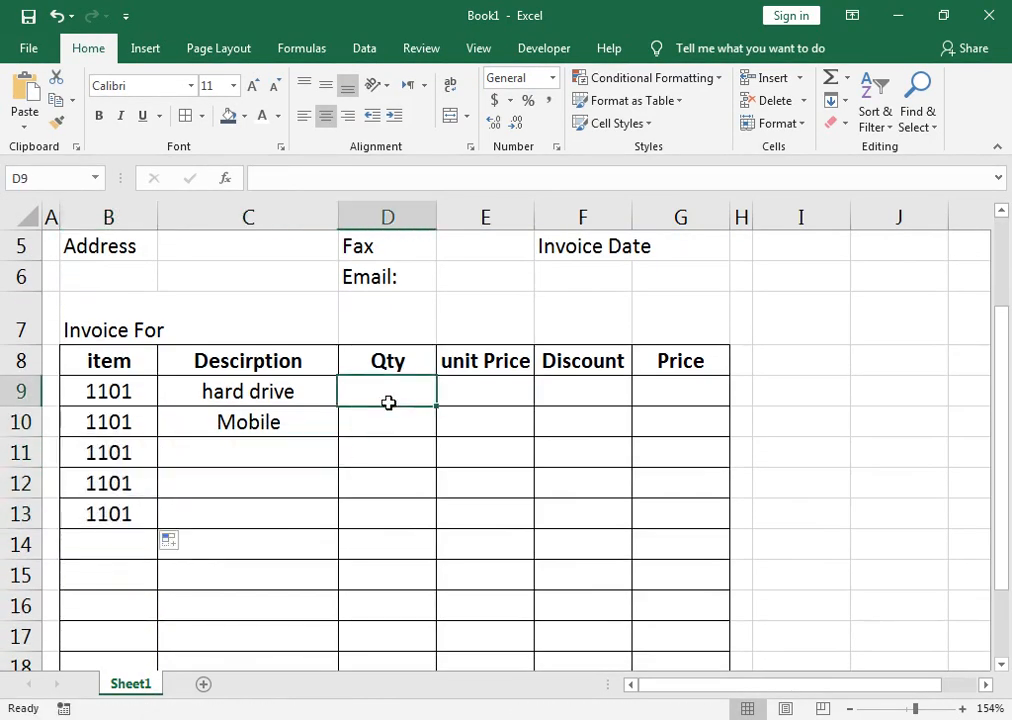
text(12)
key(Return)
text(10)
key(Return)
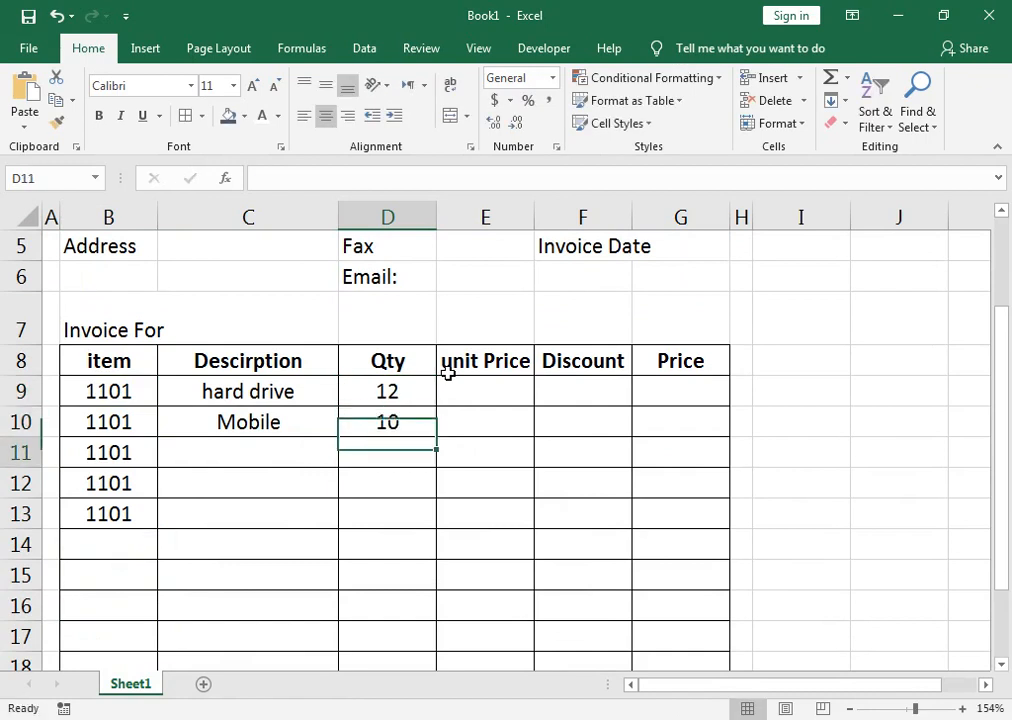
Add the descriptions "Ram" in C11 and "cd Drive" in C12.
key(Left)
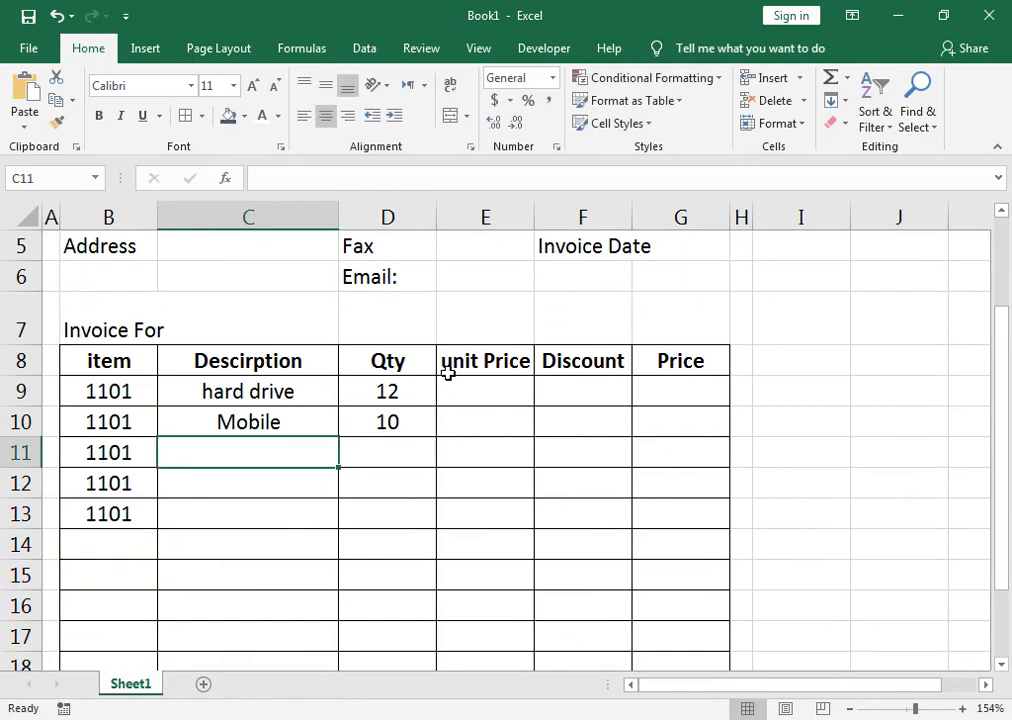
text(Ram)
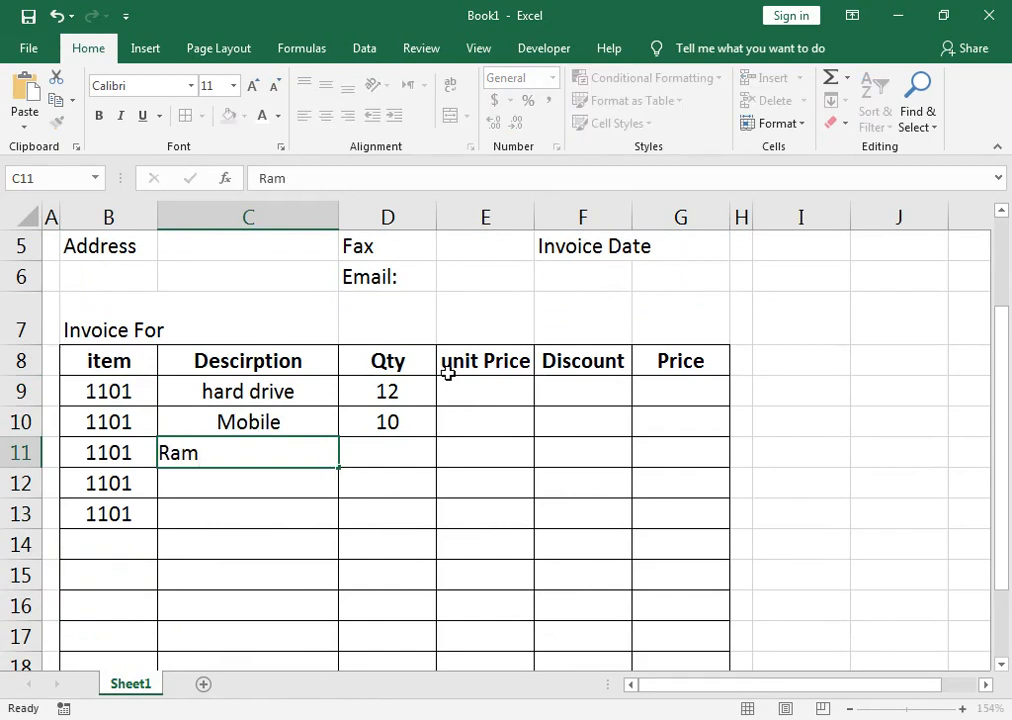
key(Tab)
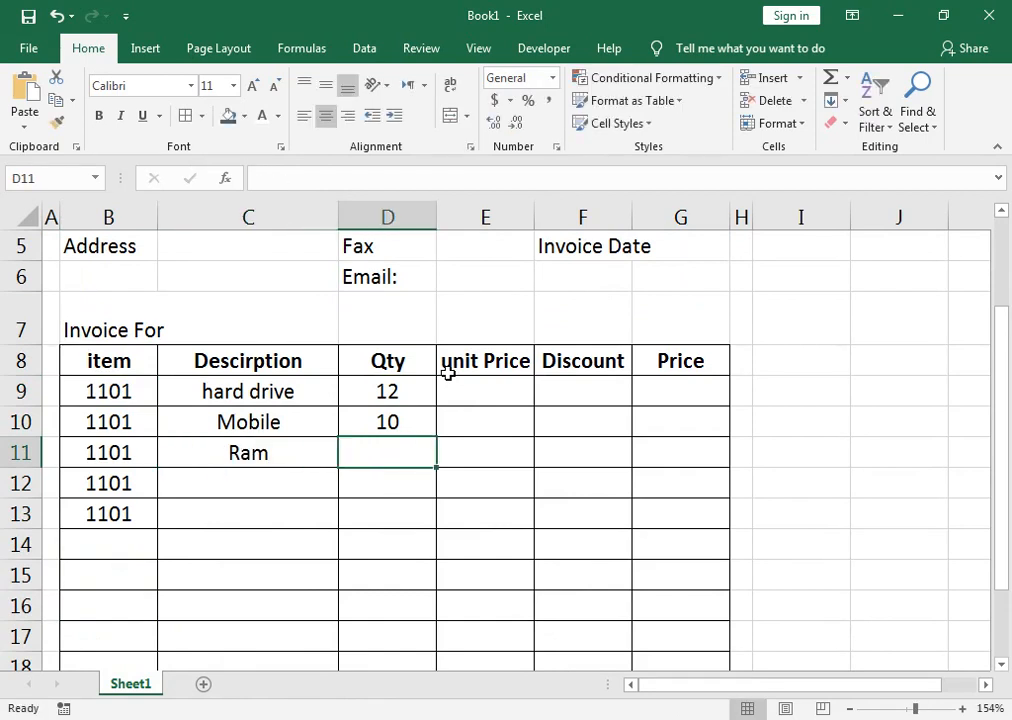
key(Down)
key(Left)
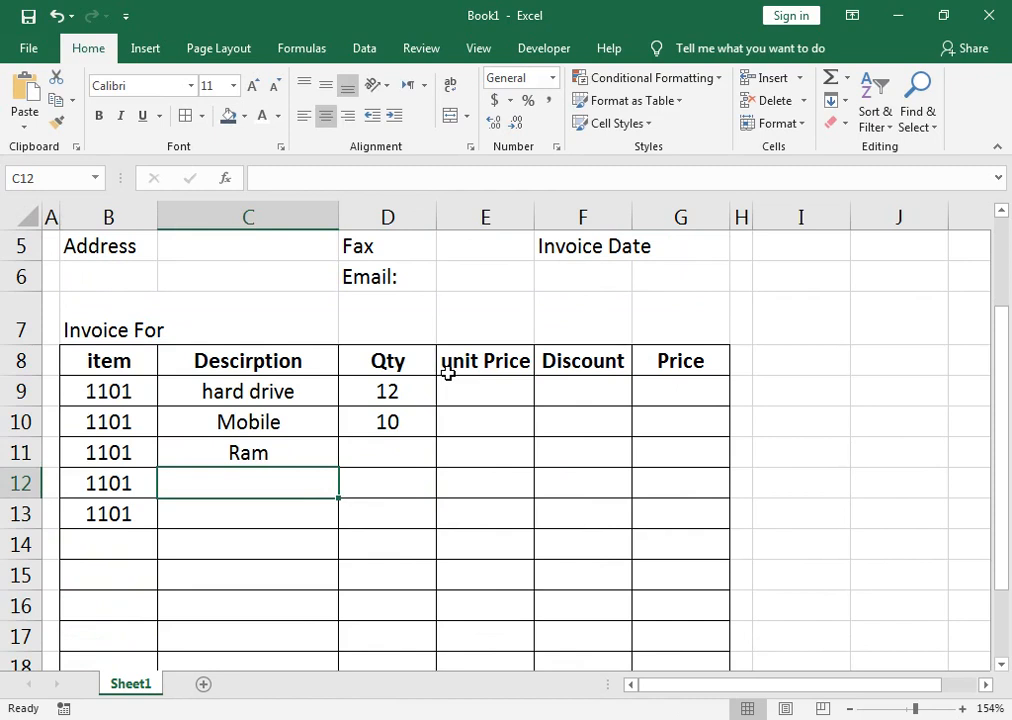
text(cd)
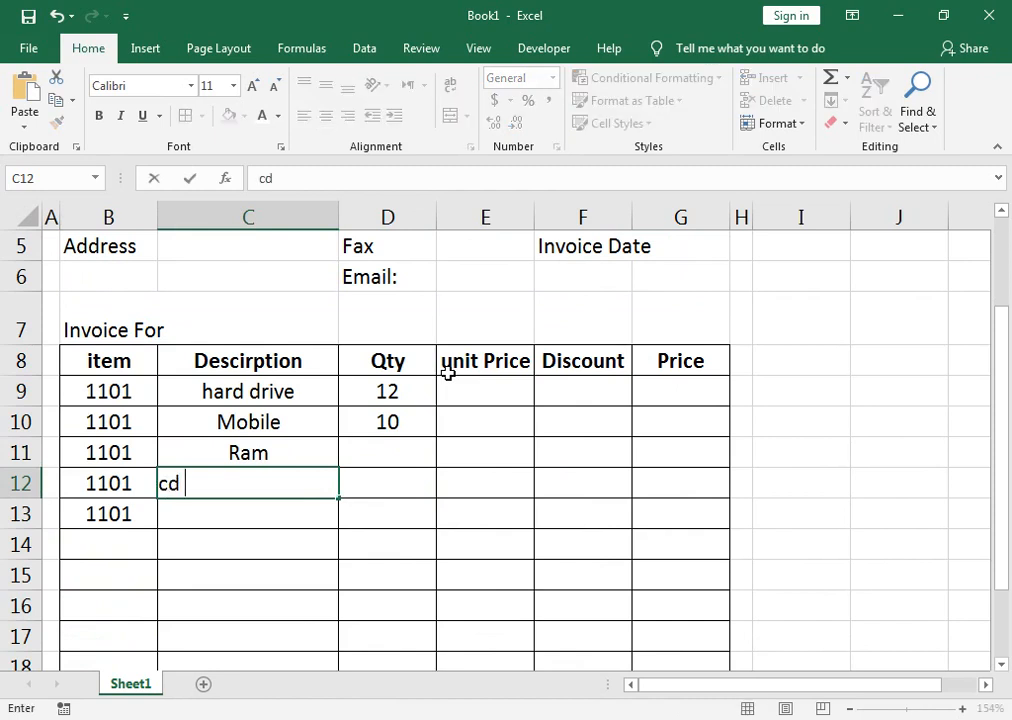
text( Drive)
key(Return)
key(Up)
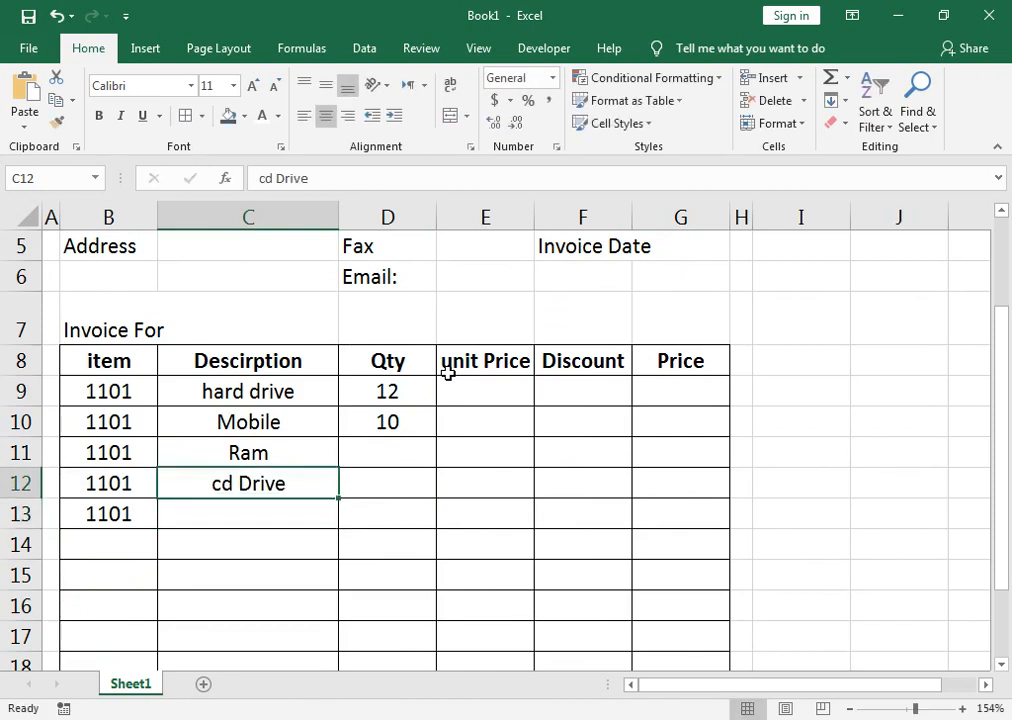
Correct the description in C12 to read "CD Drive".
key(F2)
key(Left)
key(Left)
key(Left)
key(Left)
key(Left)
key(Left)
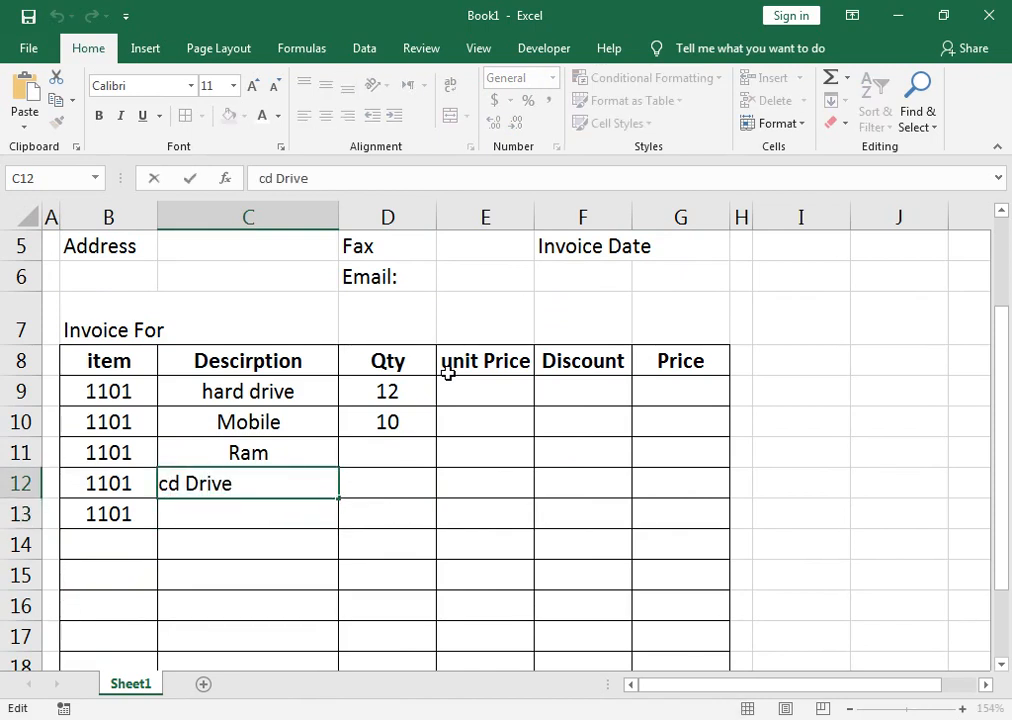
key(BackSpace)
key(BackSpace)
text(CD)
key(Return)
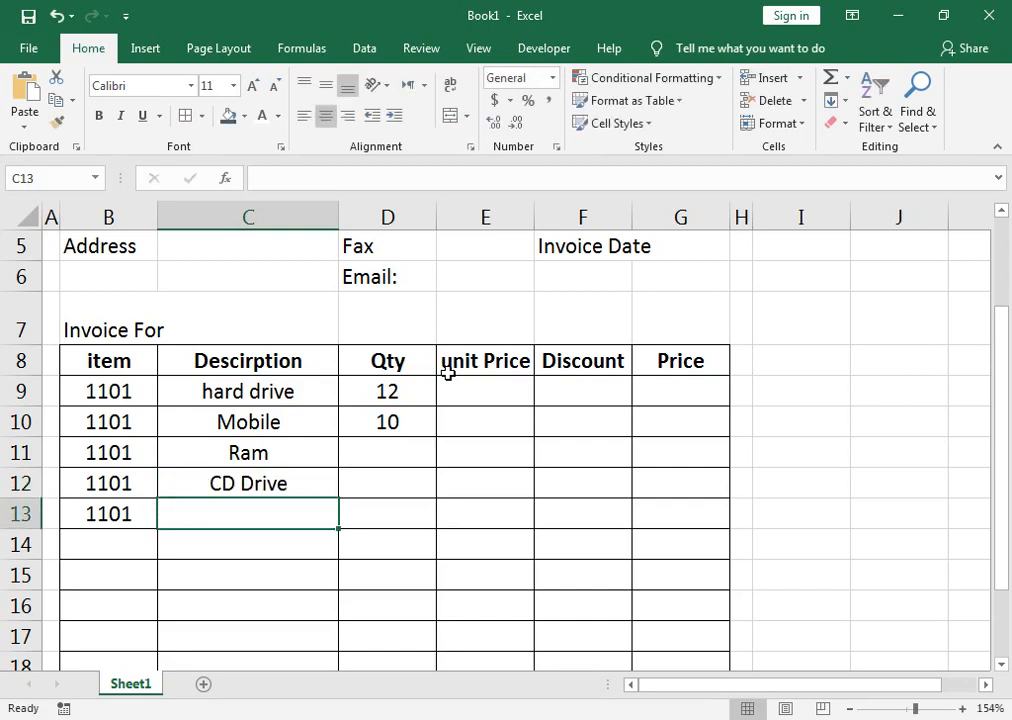
Enter the quantities 15 for Ram in D11 and 20 for CD Drive in D12.
key(Up)
key(Right)
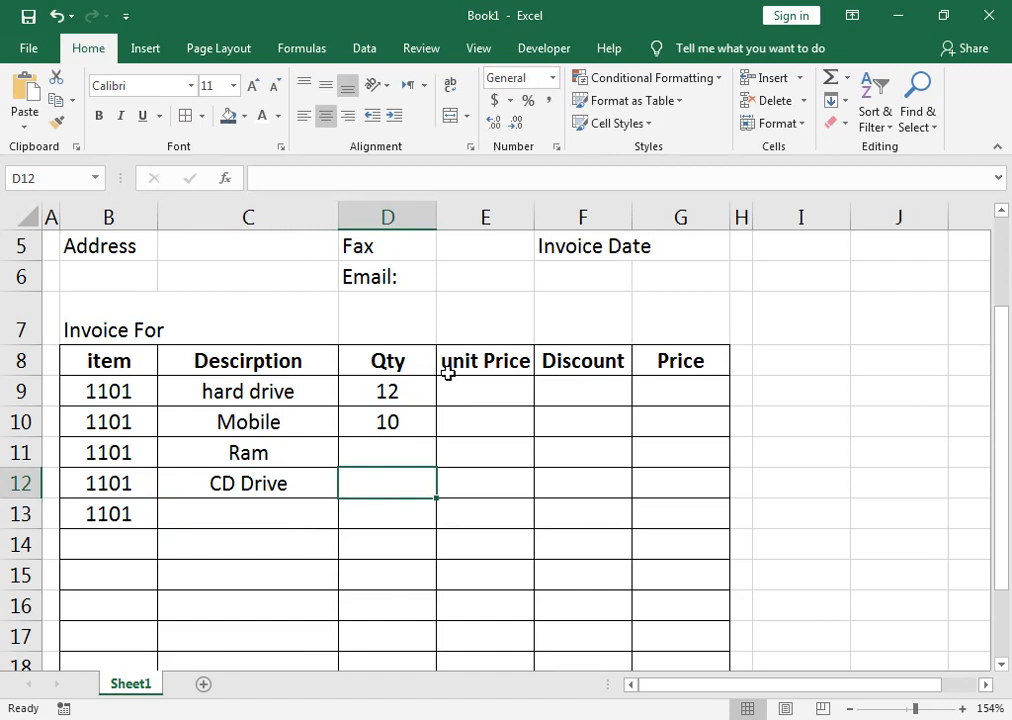
key(Up)
text(15)
key(Return)
text(20)
key(Return)
Add "LED" as the description in C13 with a quantity of 10 in D13.
key(Left)
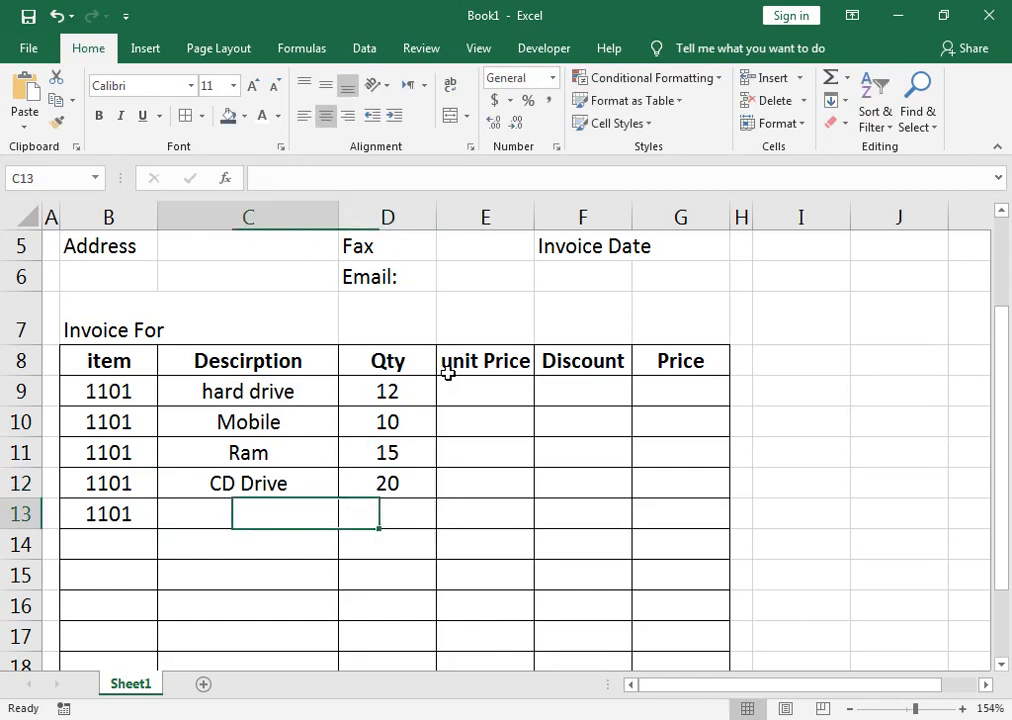
text(LED)
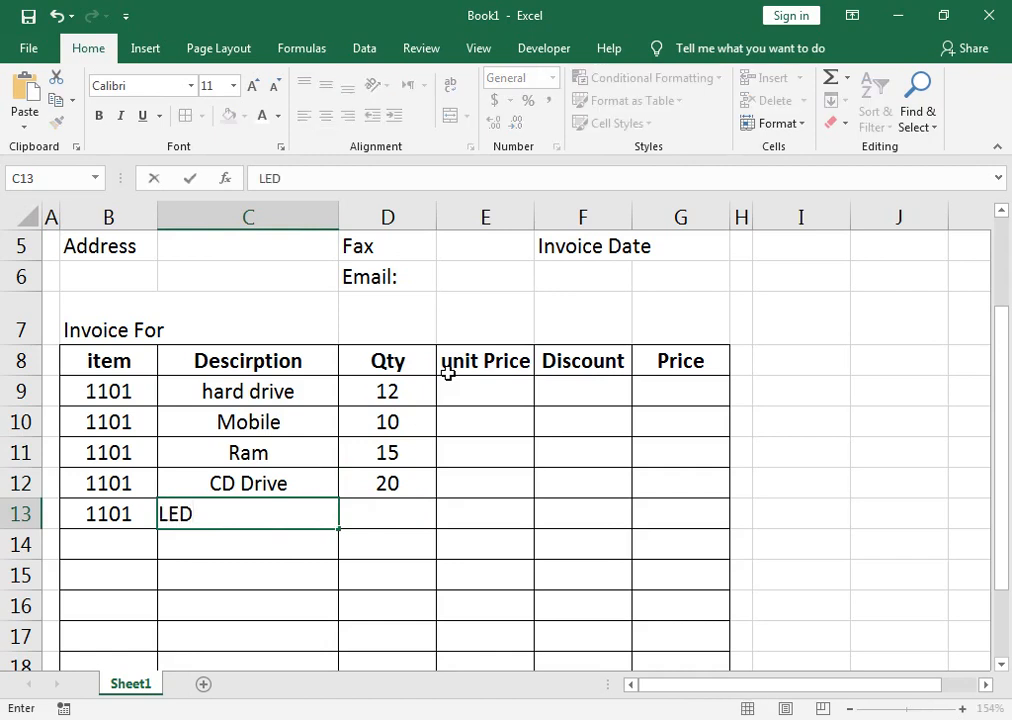
key(Right)
key(Up)
key(Down)
text(10)
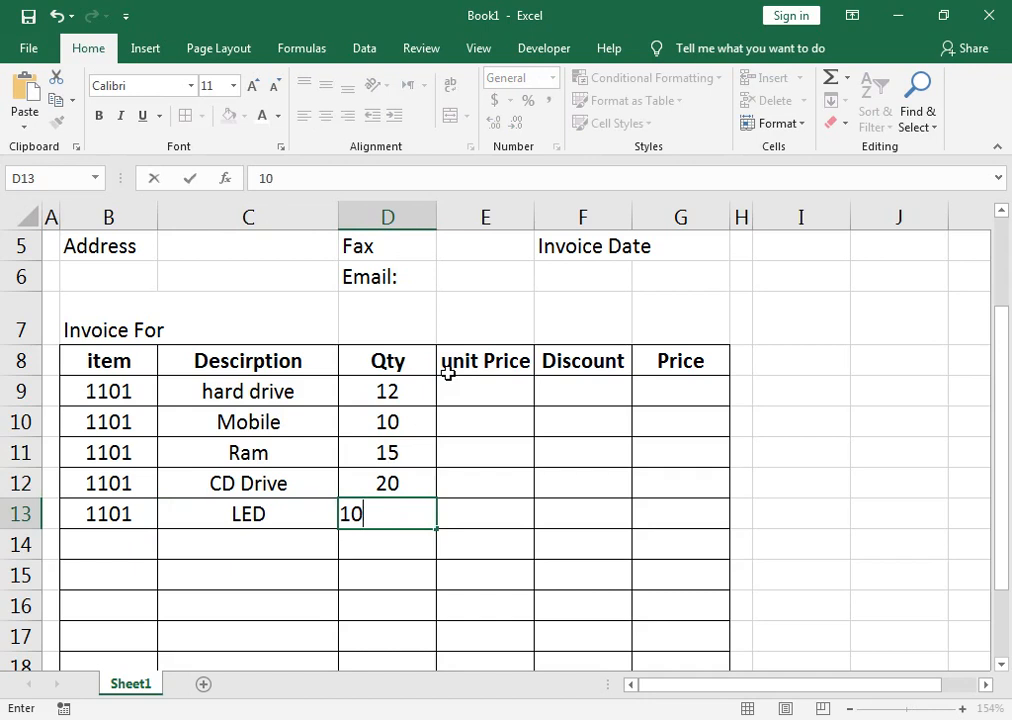
key(Return)
Fill the unit Price column in E9 to E13 with 500, 5000, 800, 400 and 4000.
key(Up)
key(Up)
key(Up)
key(Up)
key(Up)
key(Right)
text(500)
key(Return)
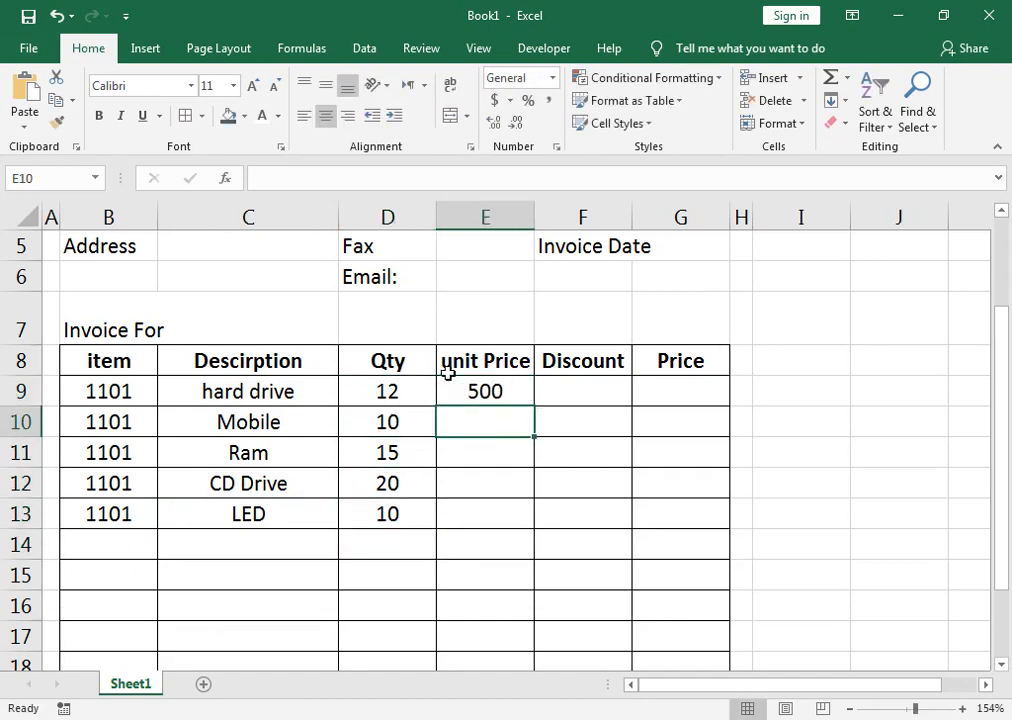
text(5000)
key(Return)
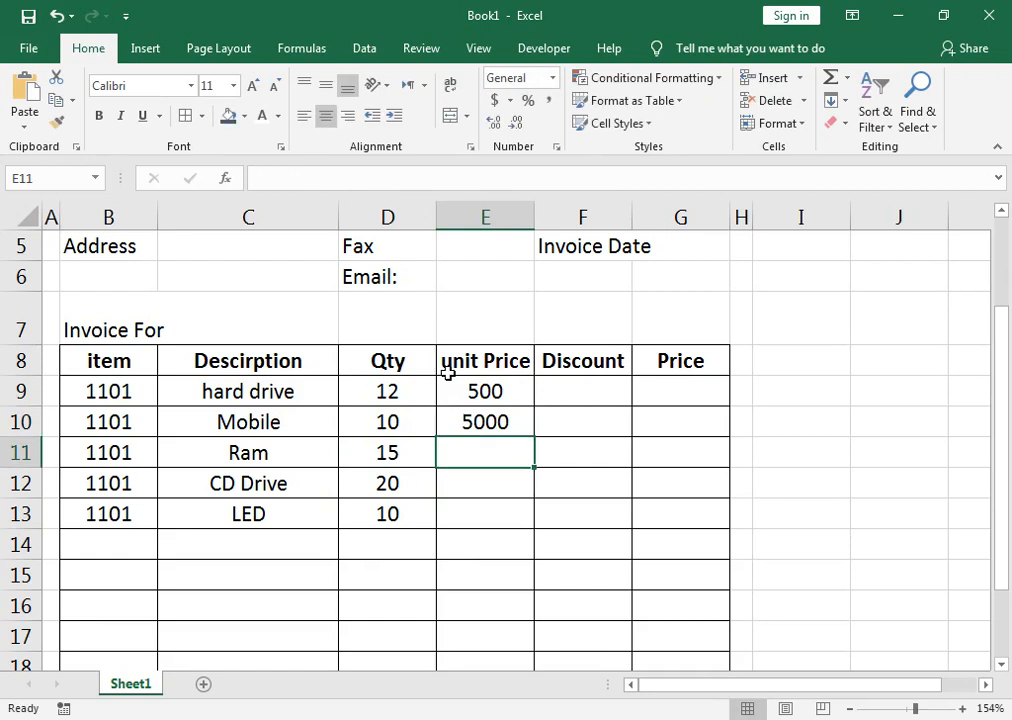
text(800)
key(Return)
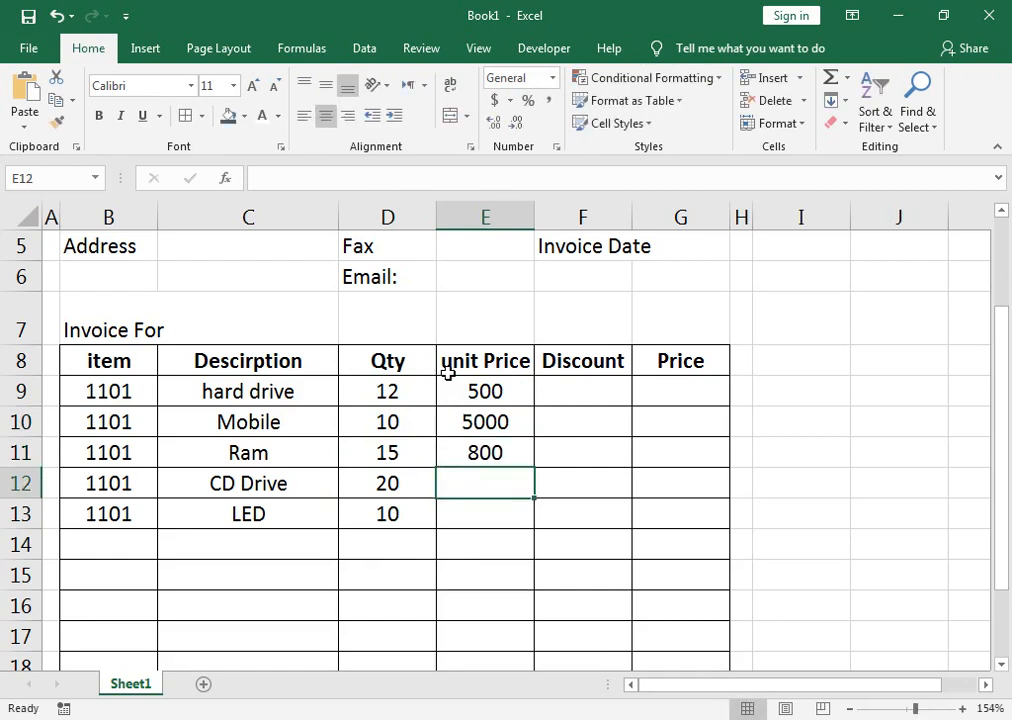
text(400)
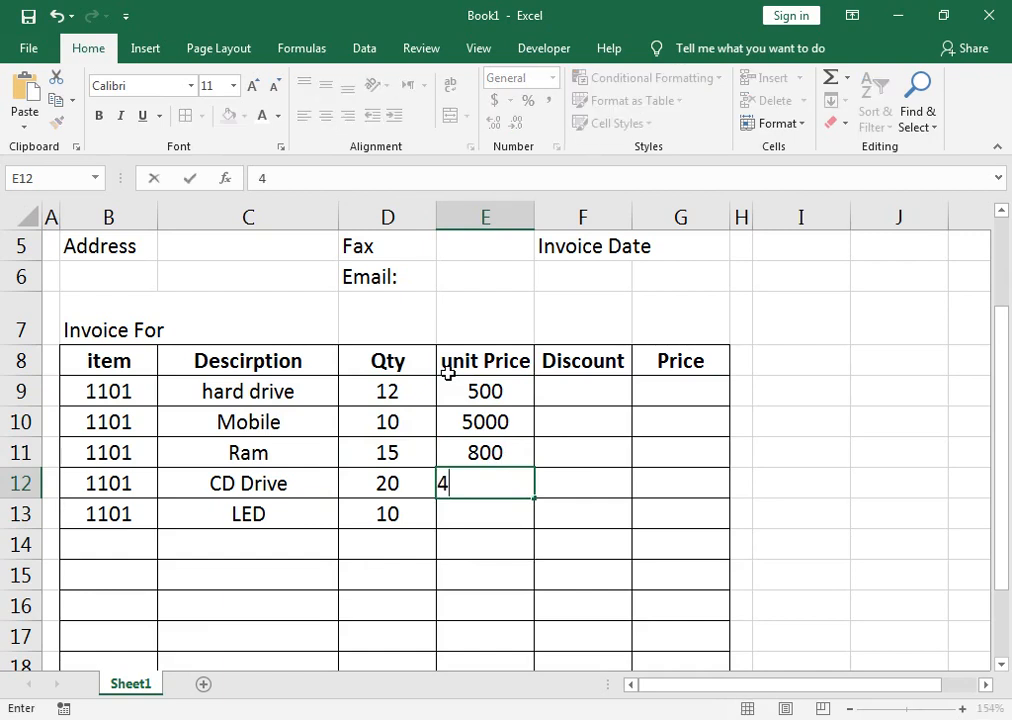
key(Return)
text(4000)
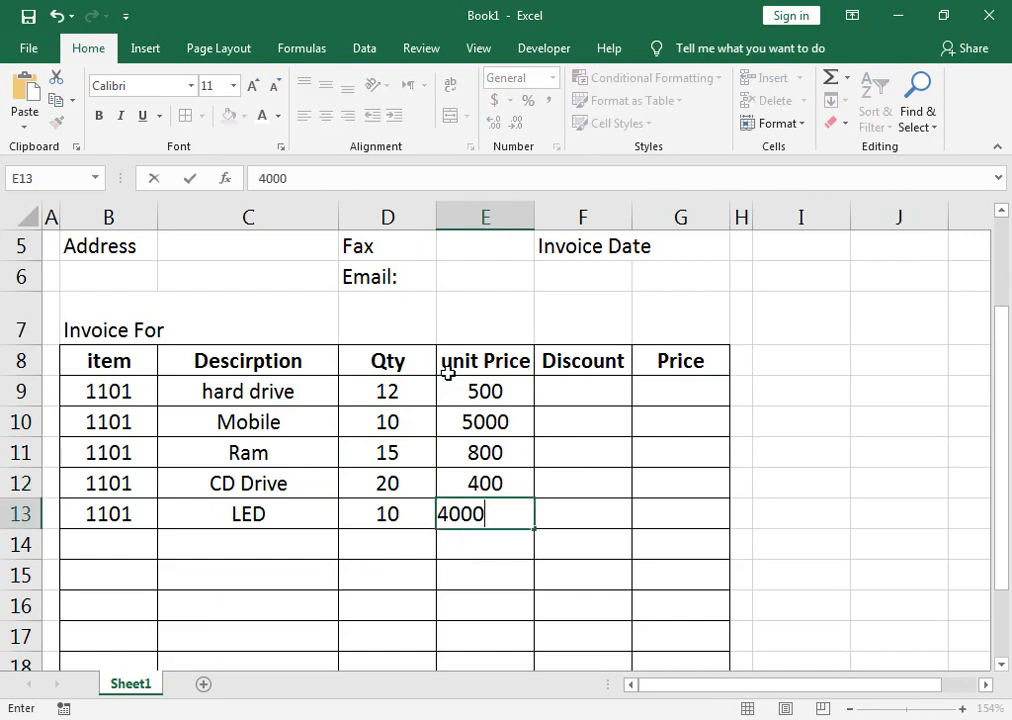
key(Tab)
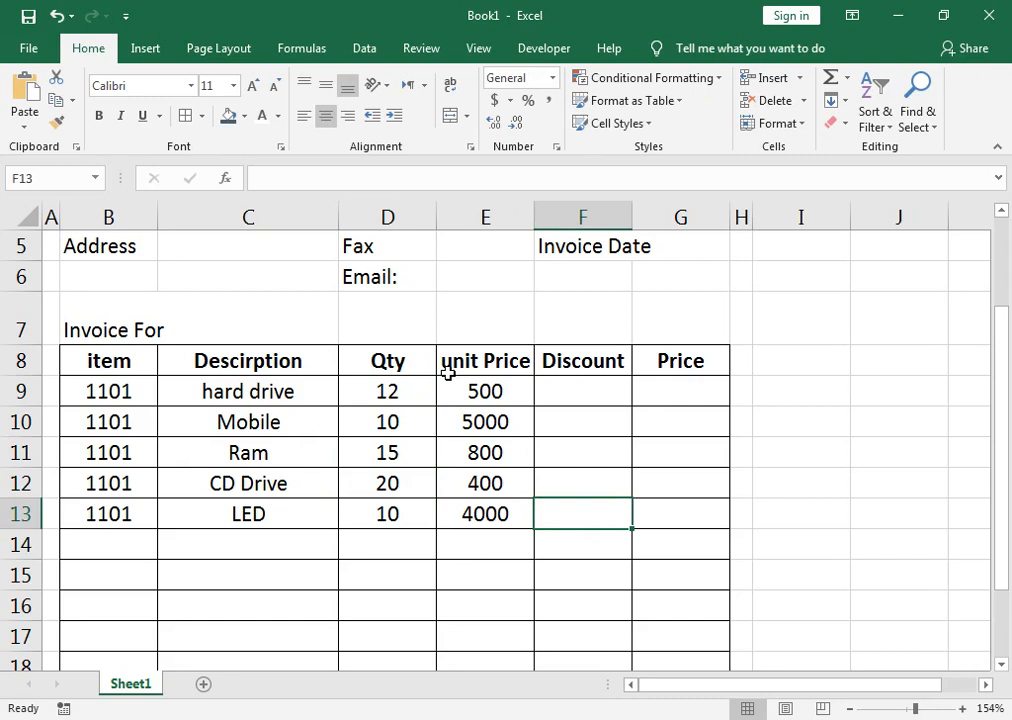
Start an IF formula in Discount cell F9 with the logical test E9>=1000.
key(Tab)
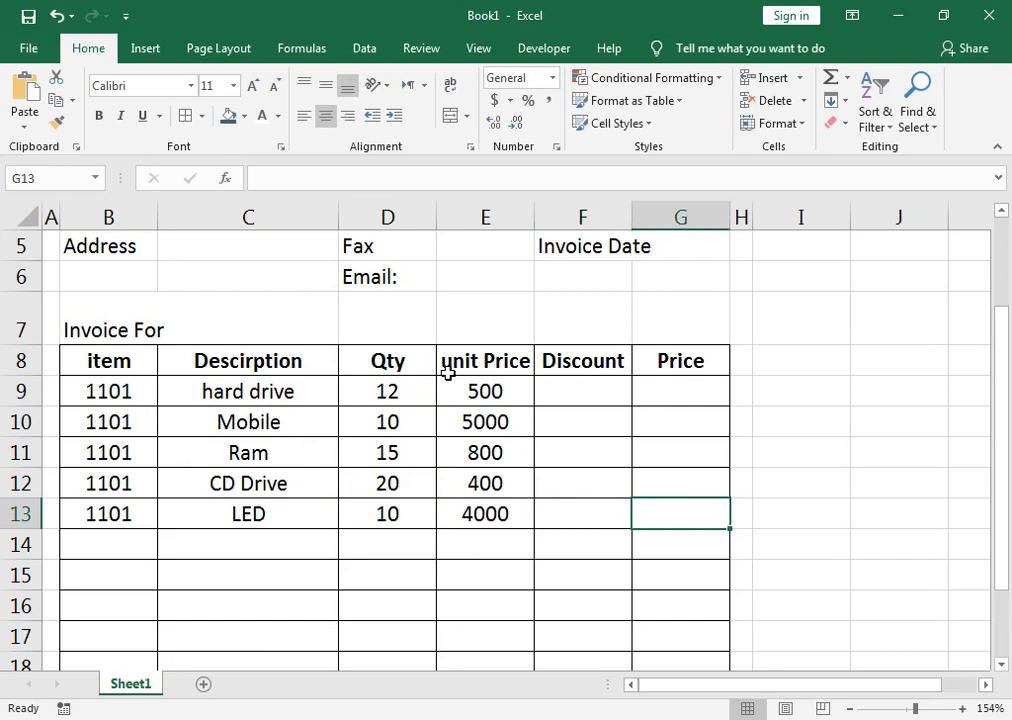
key(Up)
key(Up)
key(Up)
key(Up)
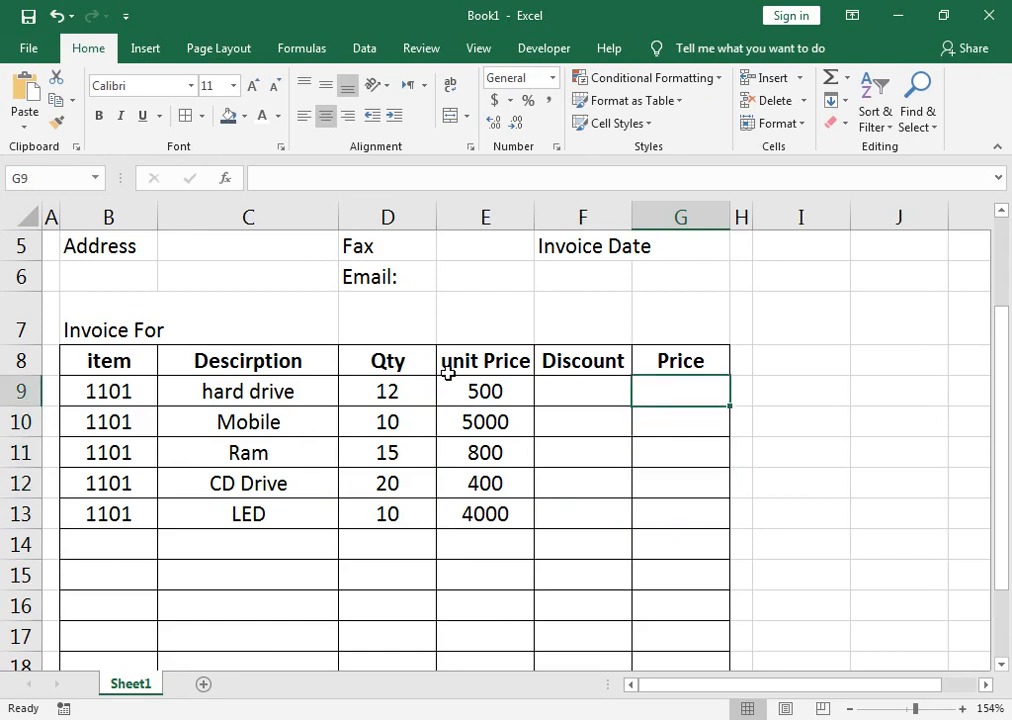
key(Left)
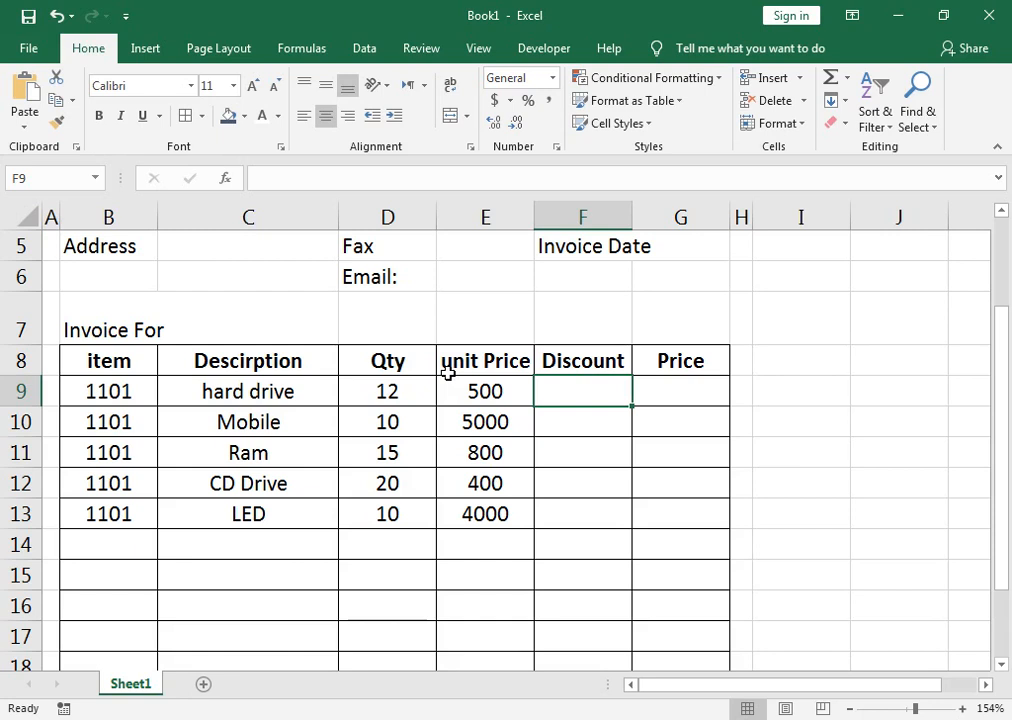
text(=i)
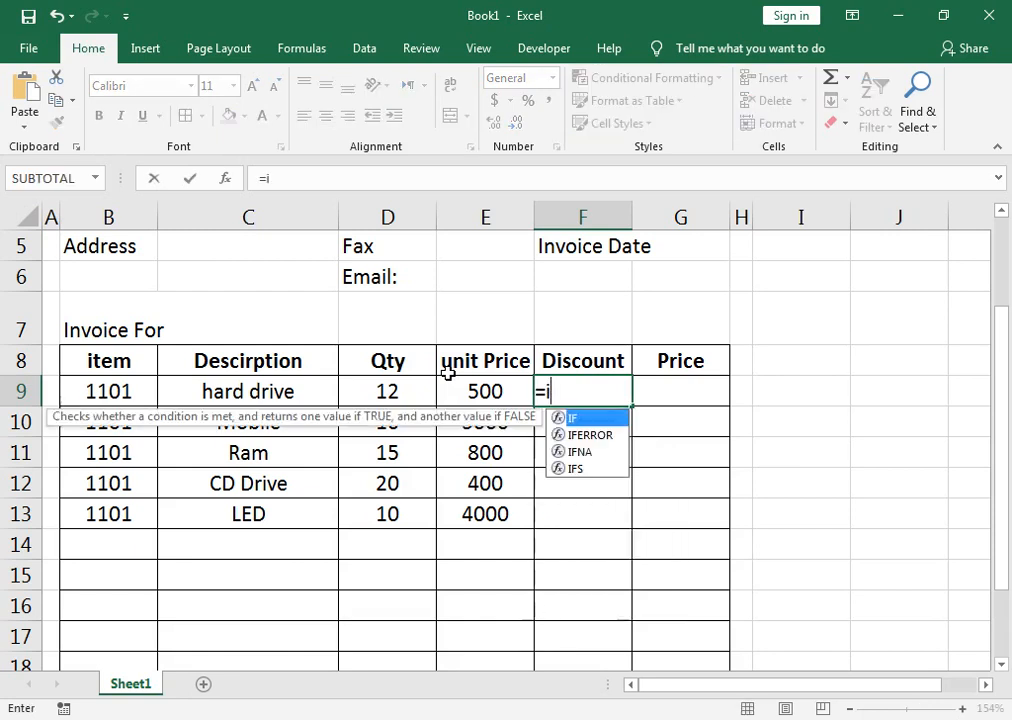
key(BackSpace)
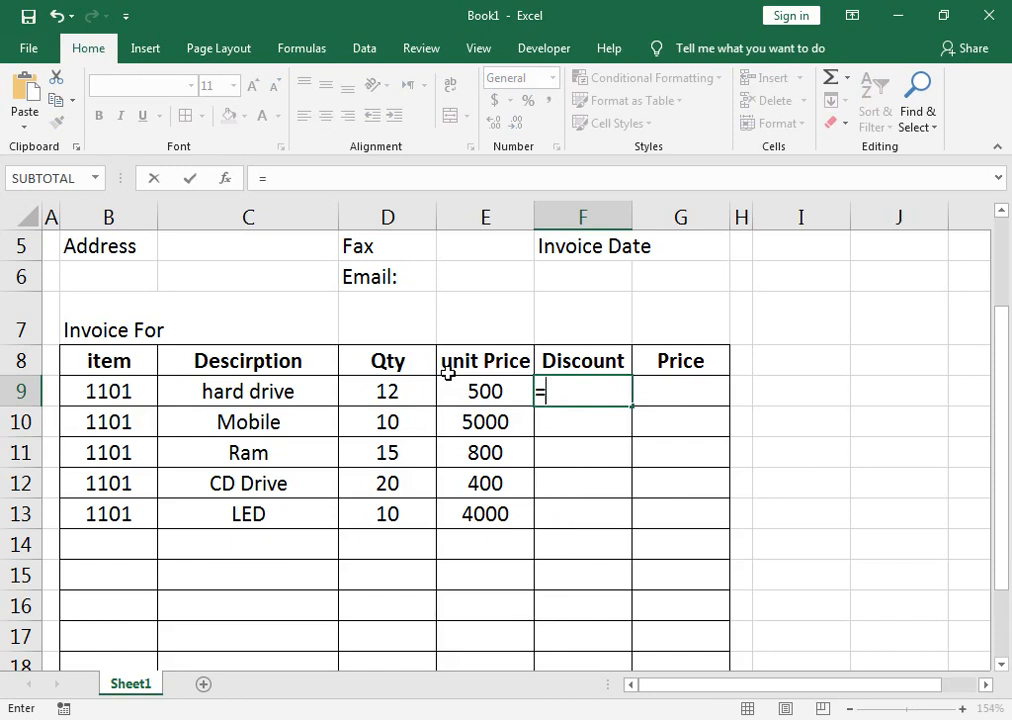
text(IF()
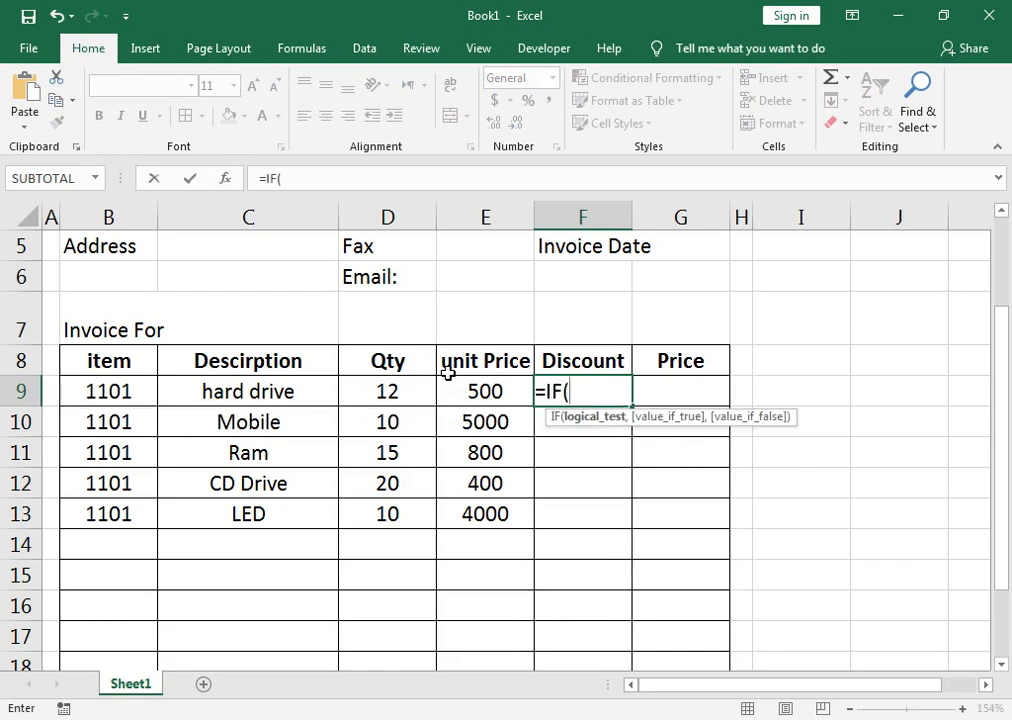
click(448, 374)
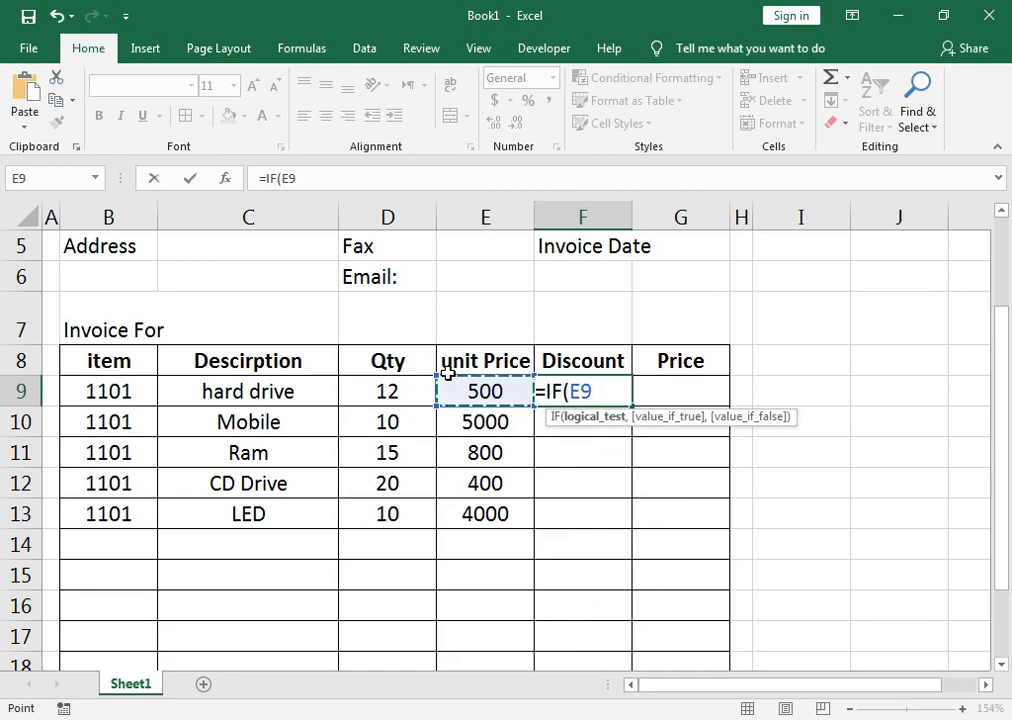
text(>=)
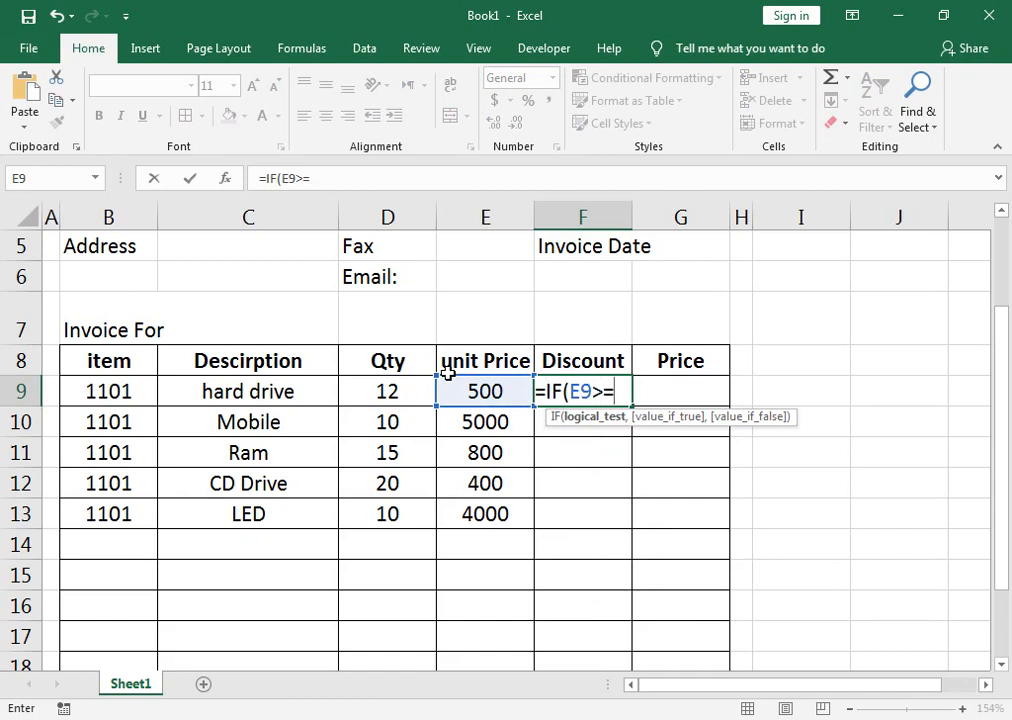
text(1000)
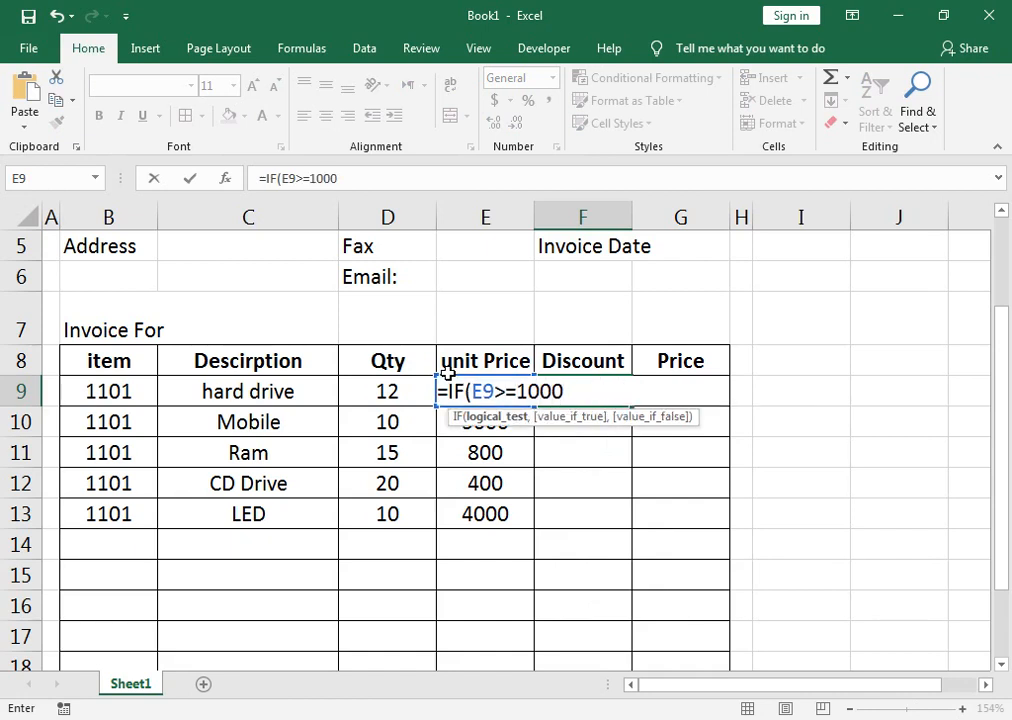
Complete the formula in F9 as =IF(E9>=1000,2%,0).
text(,")
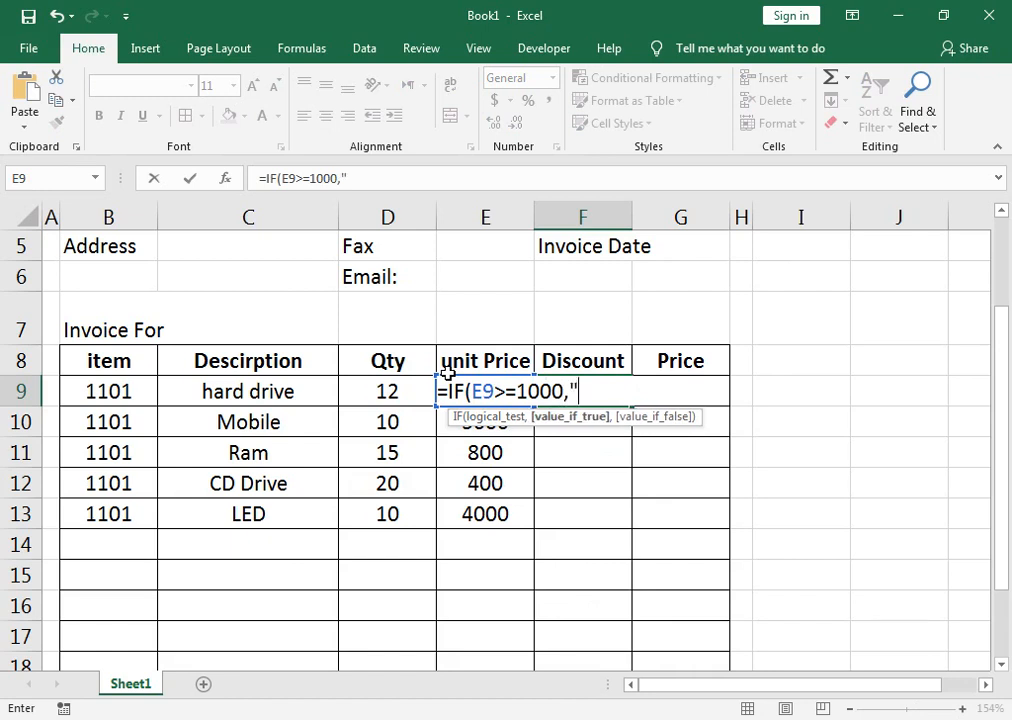
key(BackSpace)
click(448, 377)
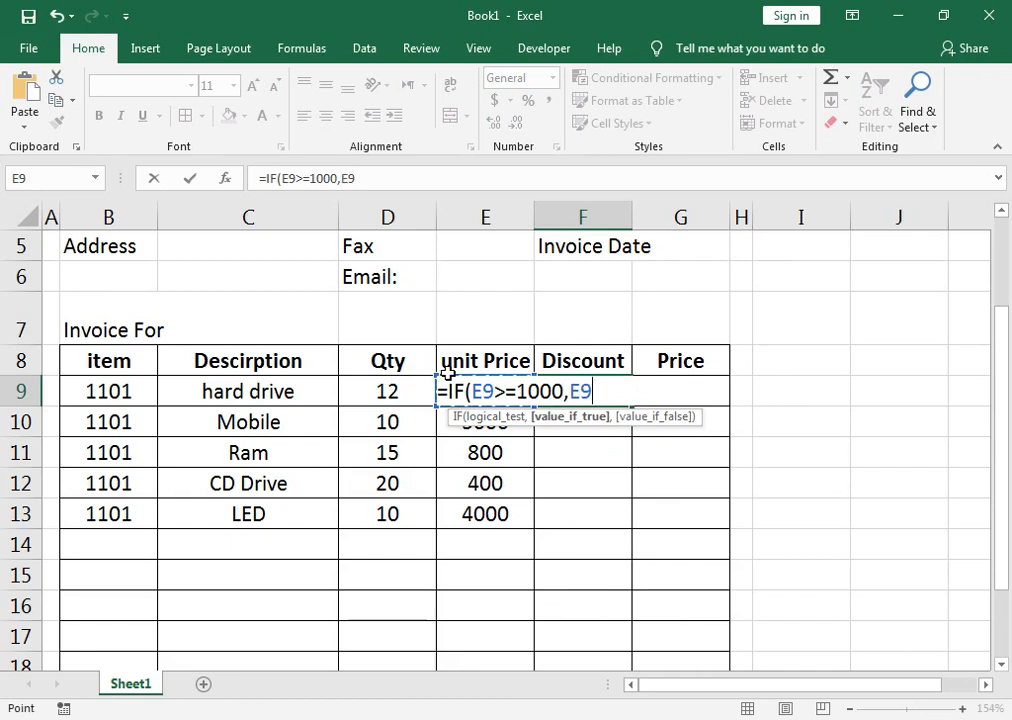
key(BackSpace)
key(BackSpace)
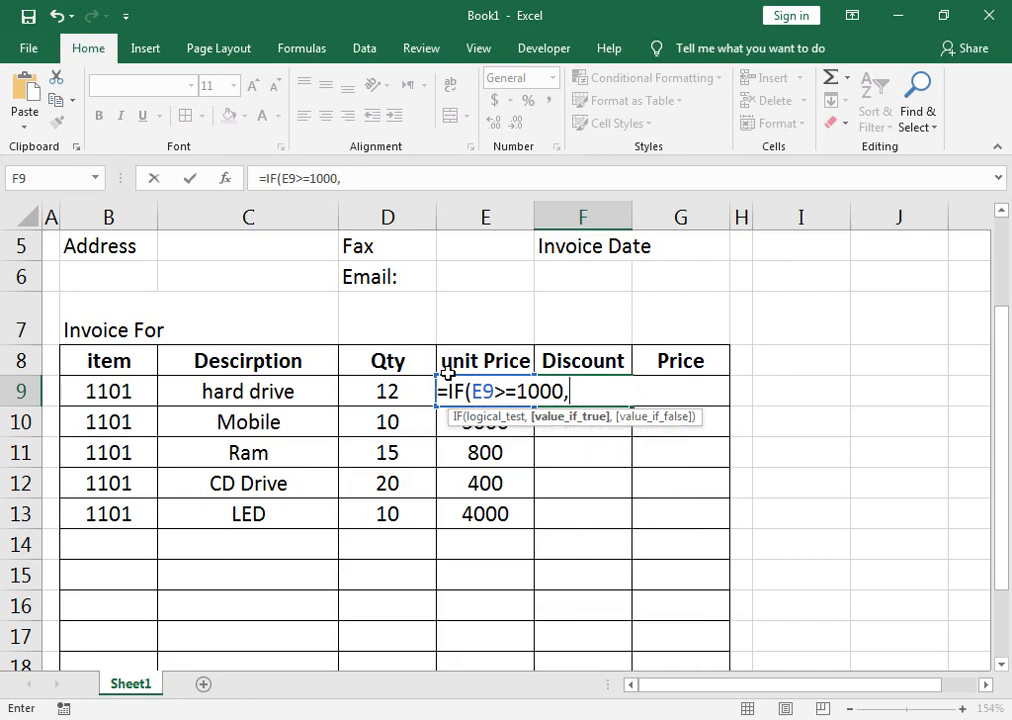
text(2%,)
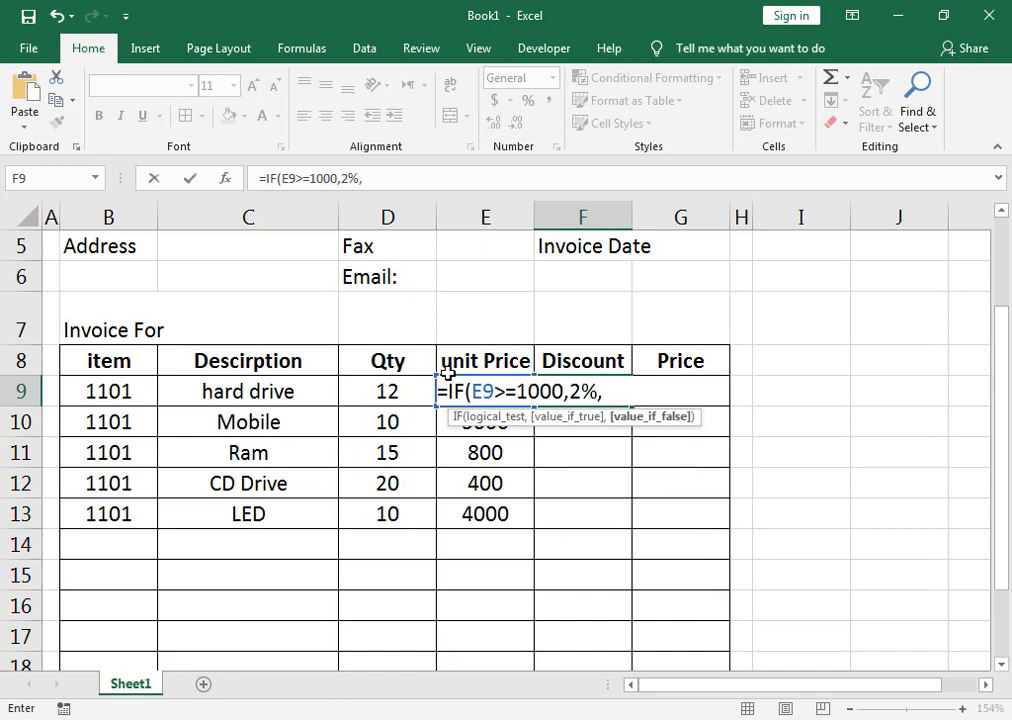
text(0))
key(Return)
key(Up)
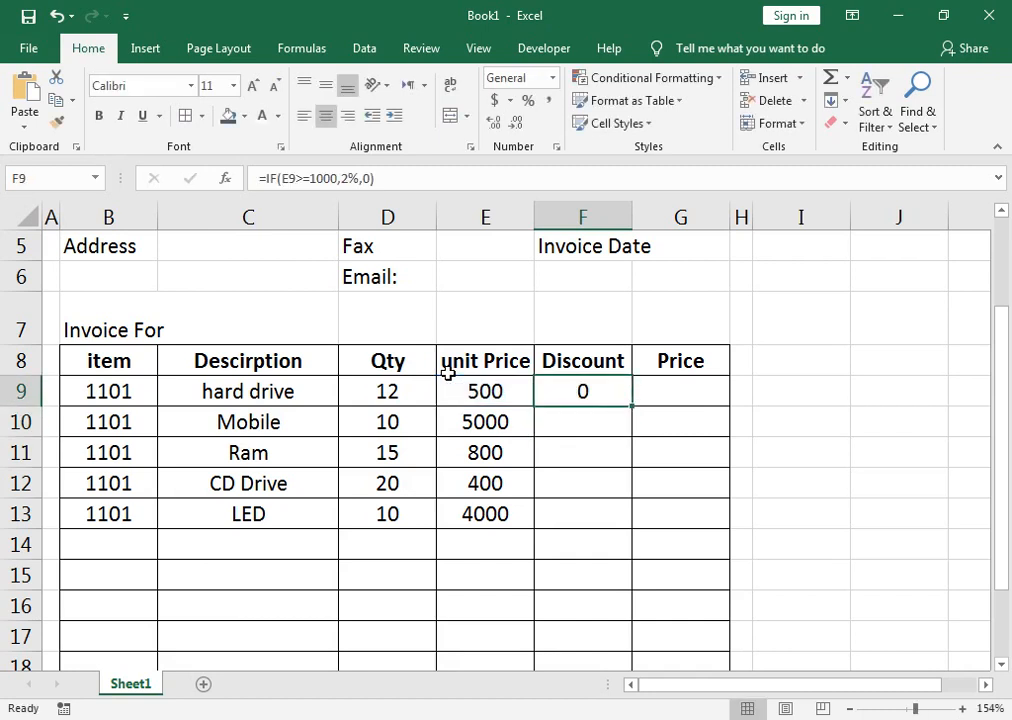
Fill the discount formula from F9 down through F13.
key(shift+Down)
key(shift+Down)
key(shift+Down)
key(shift+Down)
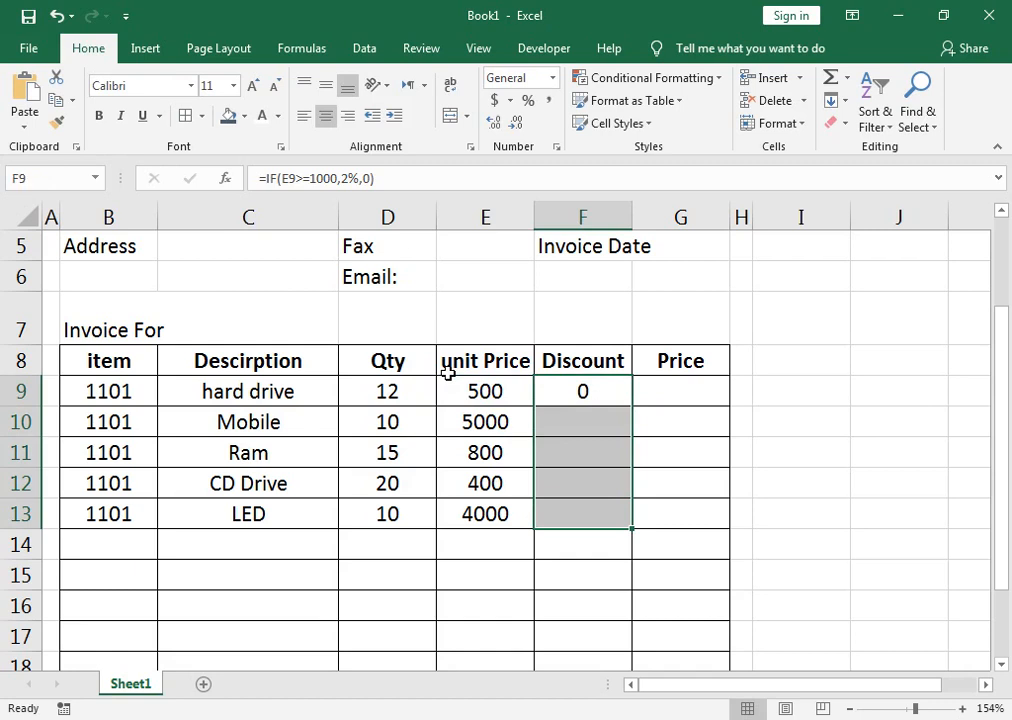
key(ctrl+d)
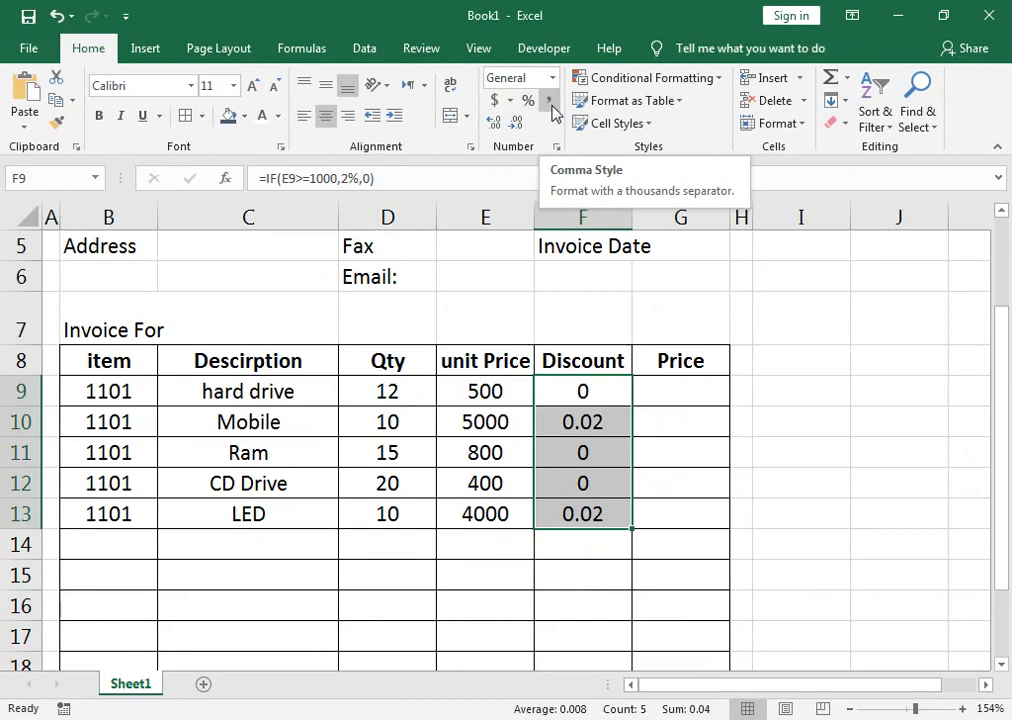
Try Comma Style on the discounts in F9:F13, settling on Percent Style for the range.
click(550, 101)
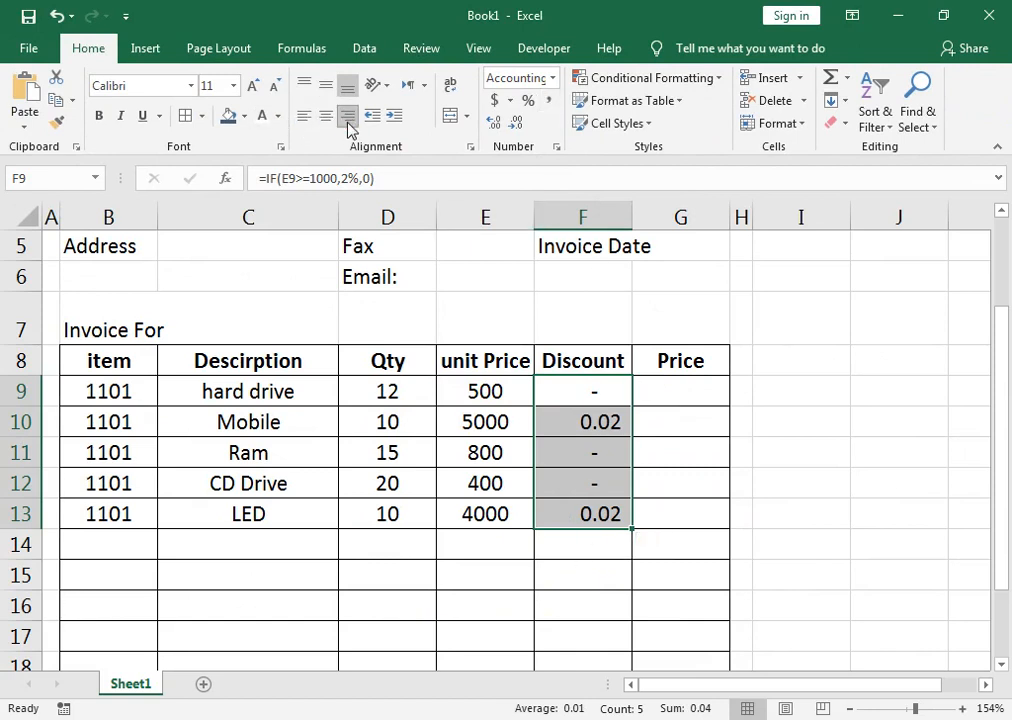
click(668, 425)
drag(594, 398, 571, 524)
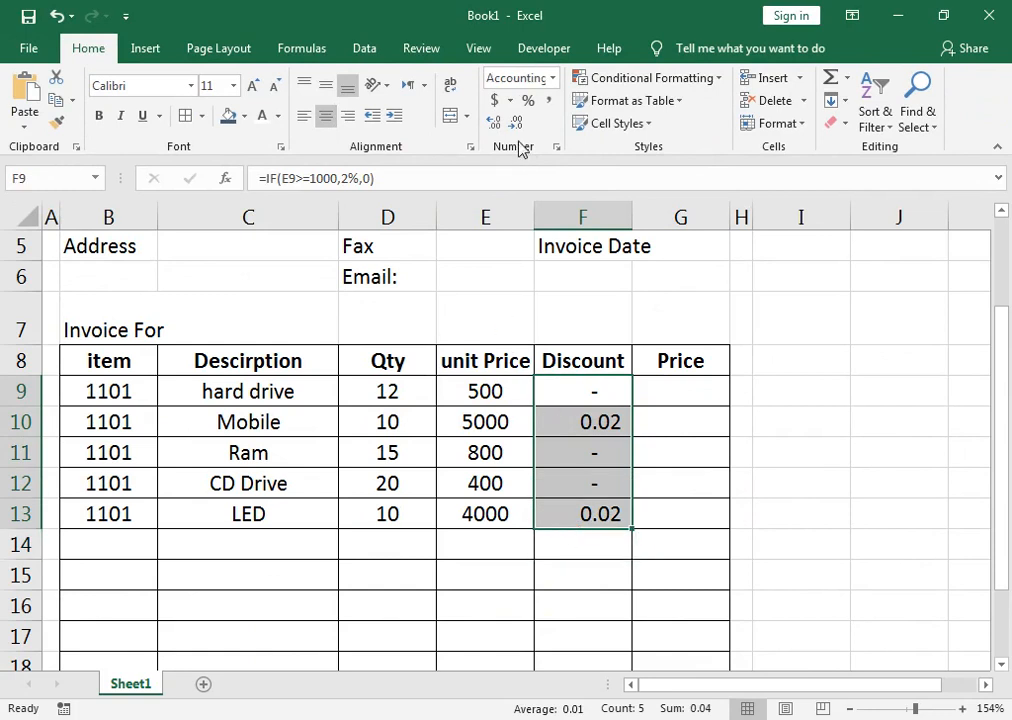
click(527, 103)
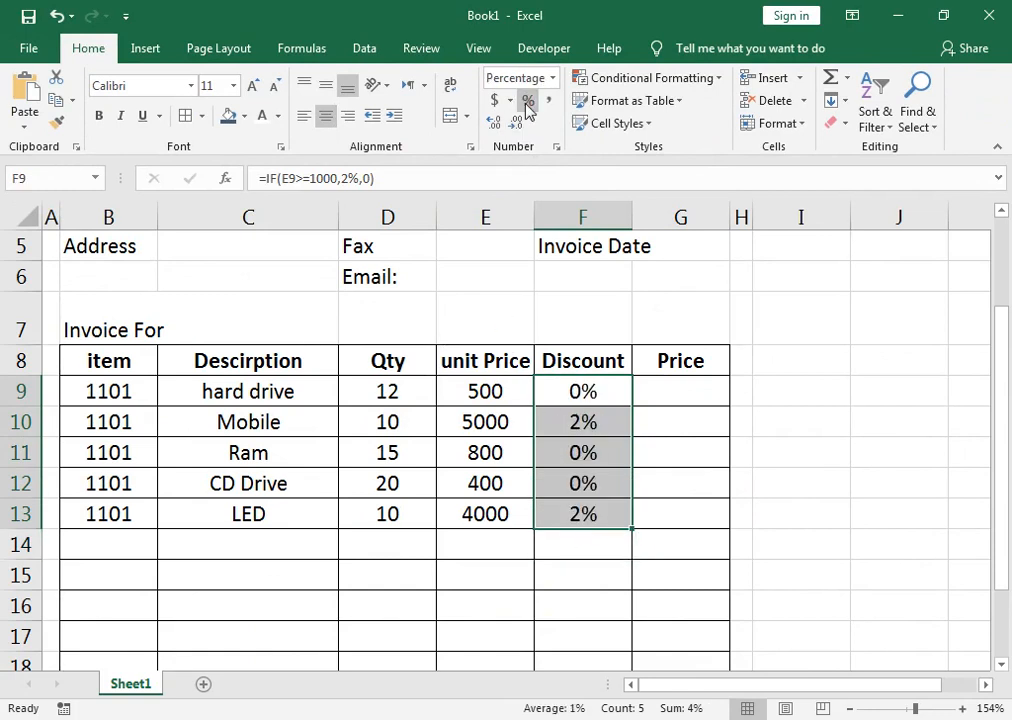
click(550, 103)
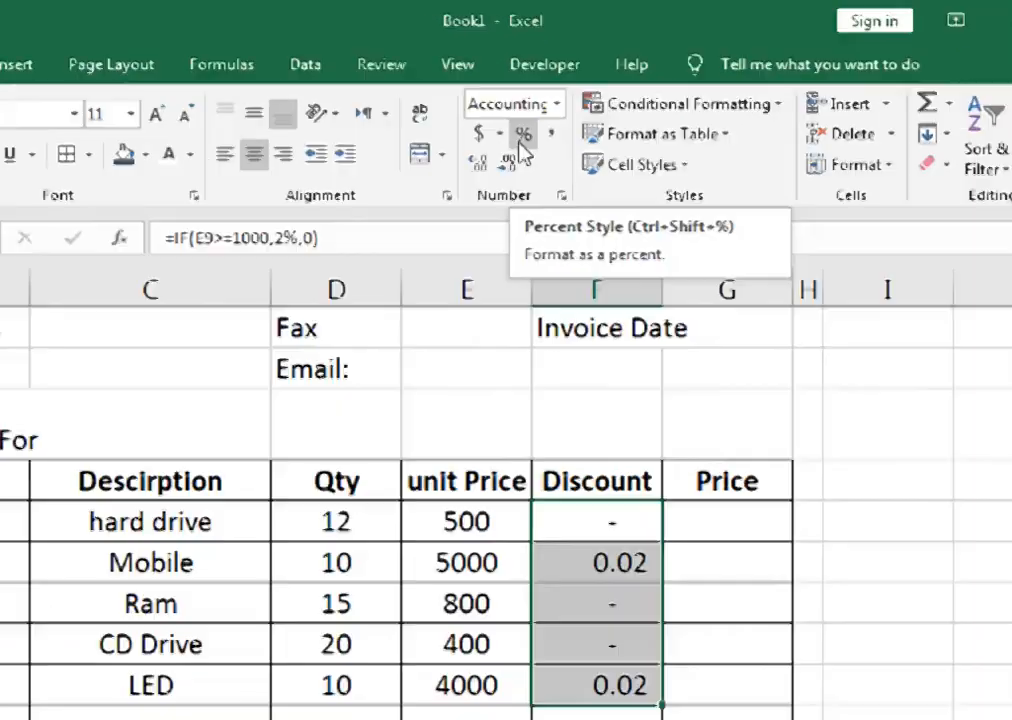
click(527, 103)
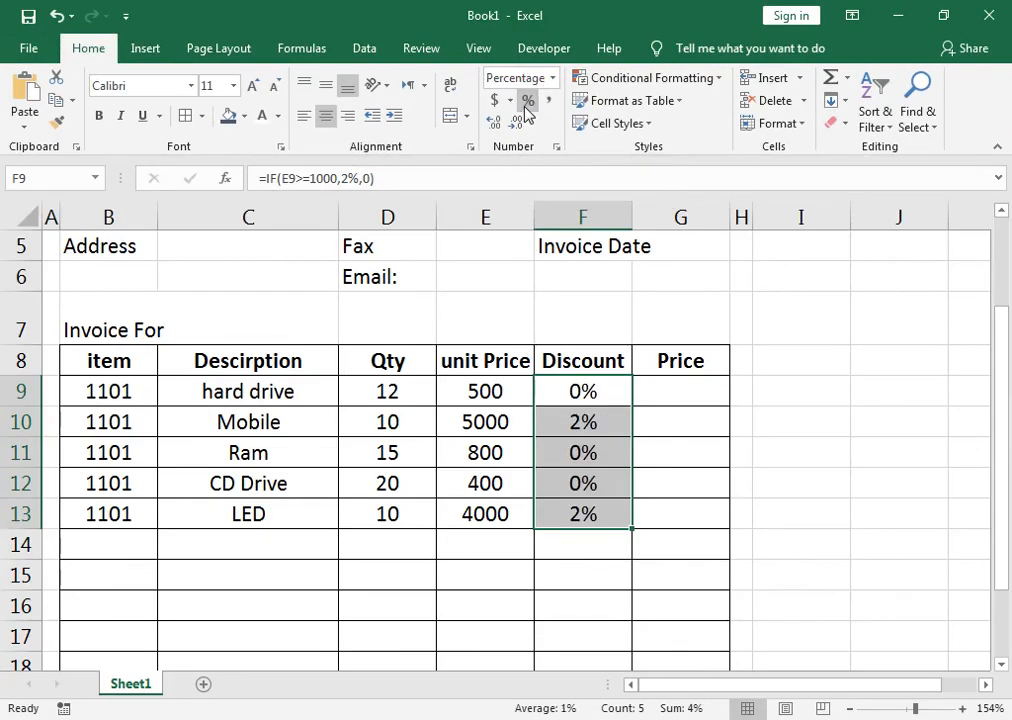
click(605, 452)
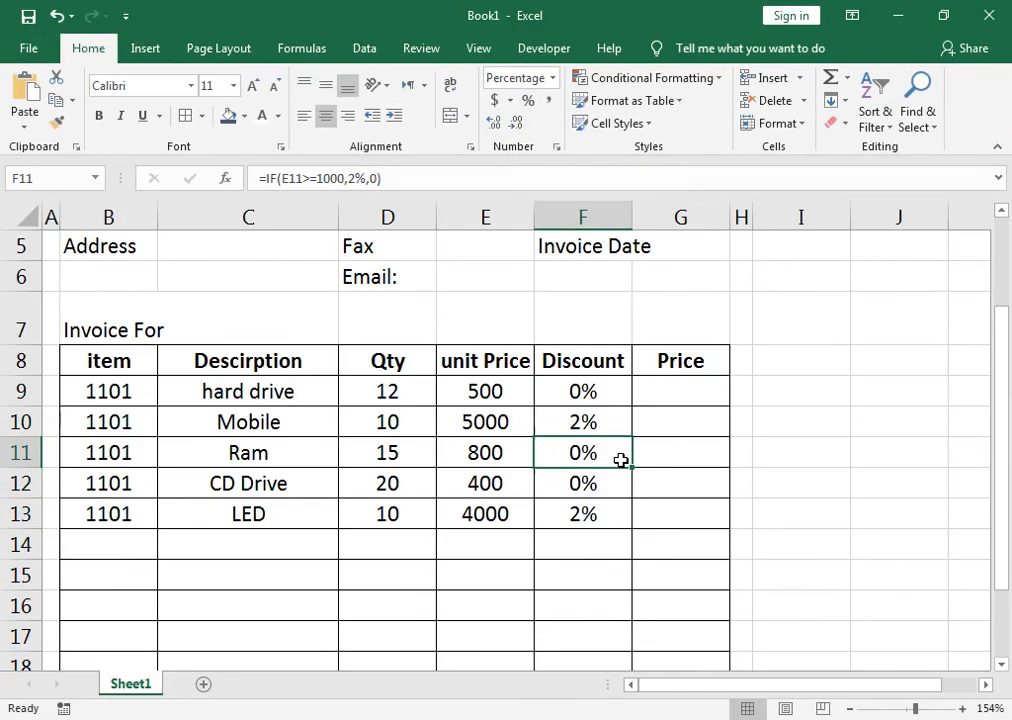
Change the F9 formula to =IF(E9>=1000,2%,"") and copy it down through F13.
click(612, 395)
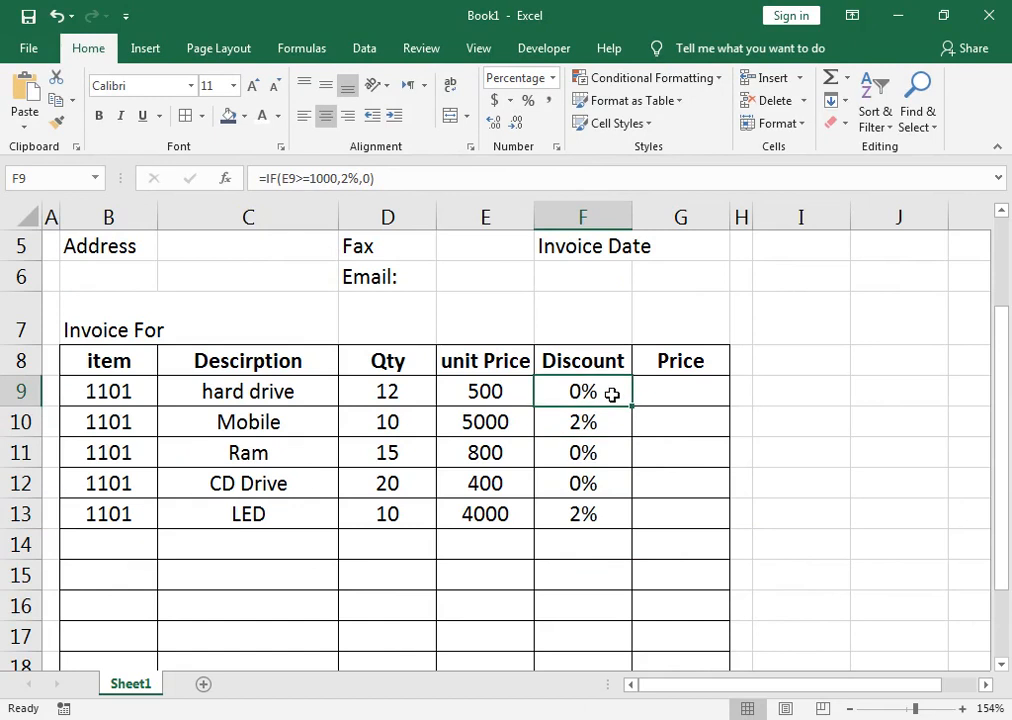
click(520, 178)
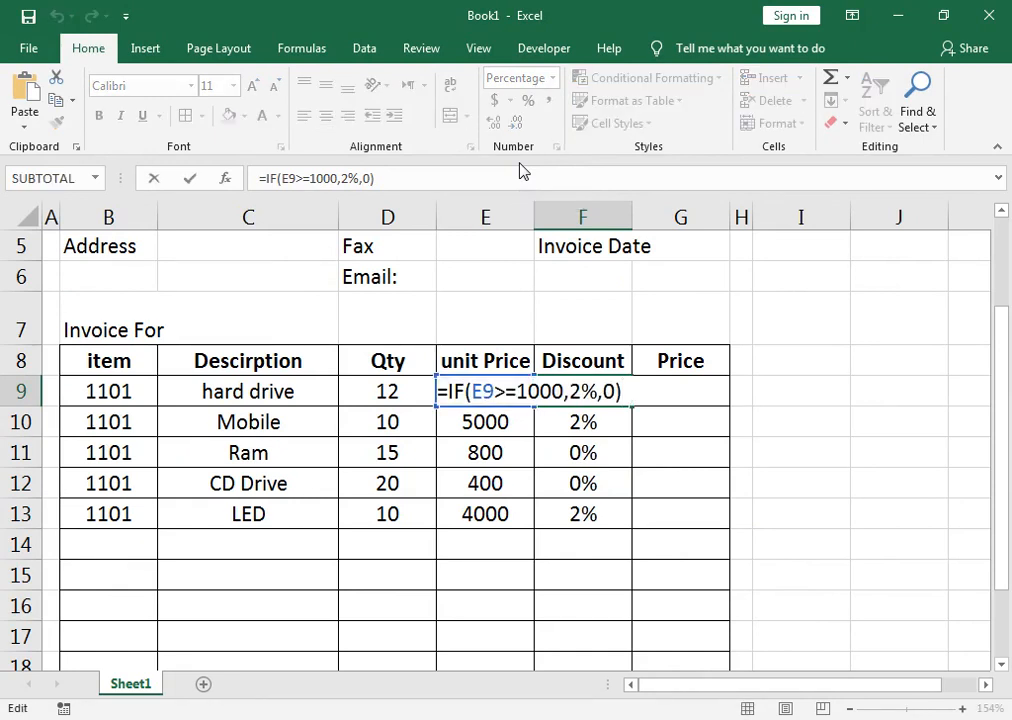
click(615, 391)
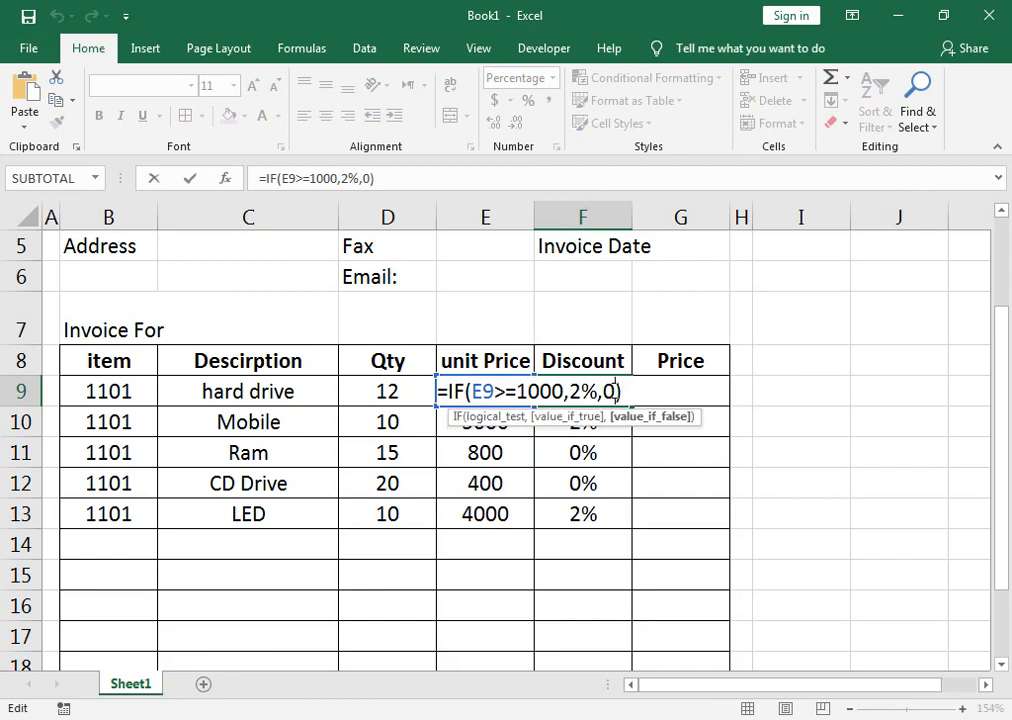
key(BackSpace)
text("")
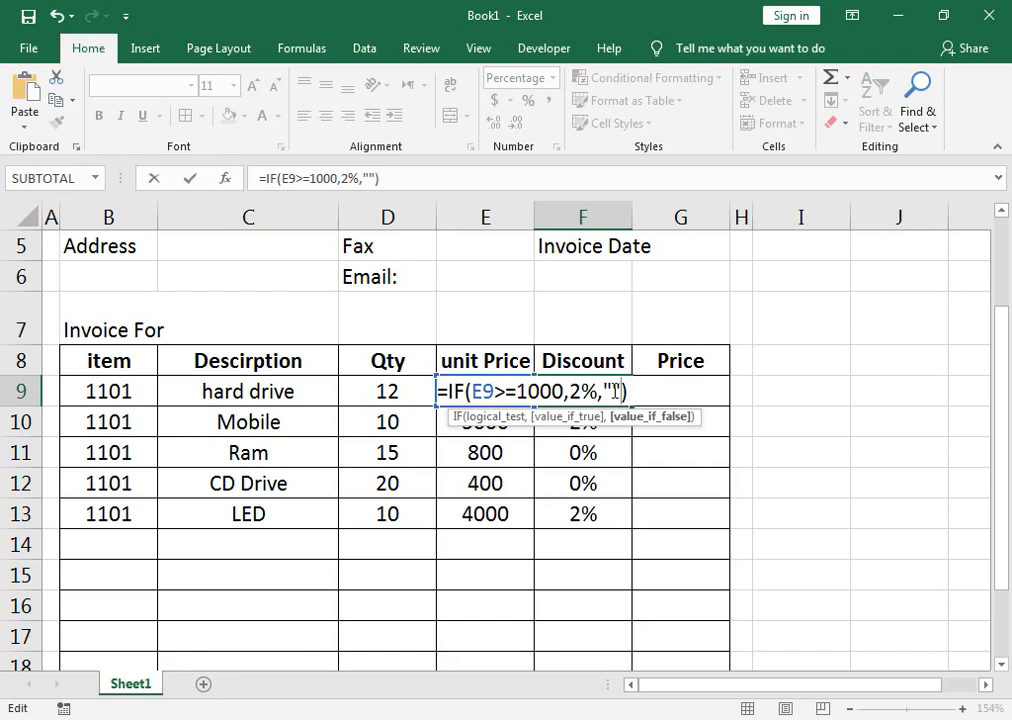
key(Return)
click(613, 391)
drag(633, 406, 612, 517)
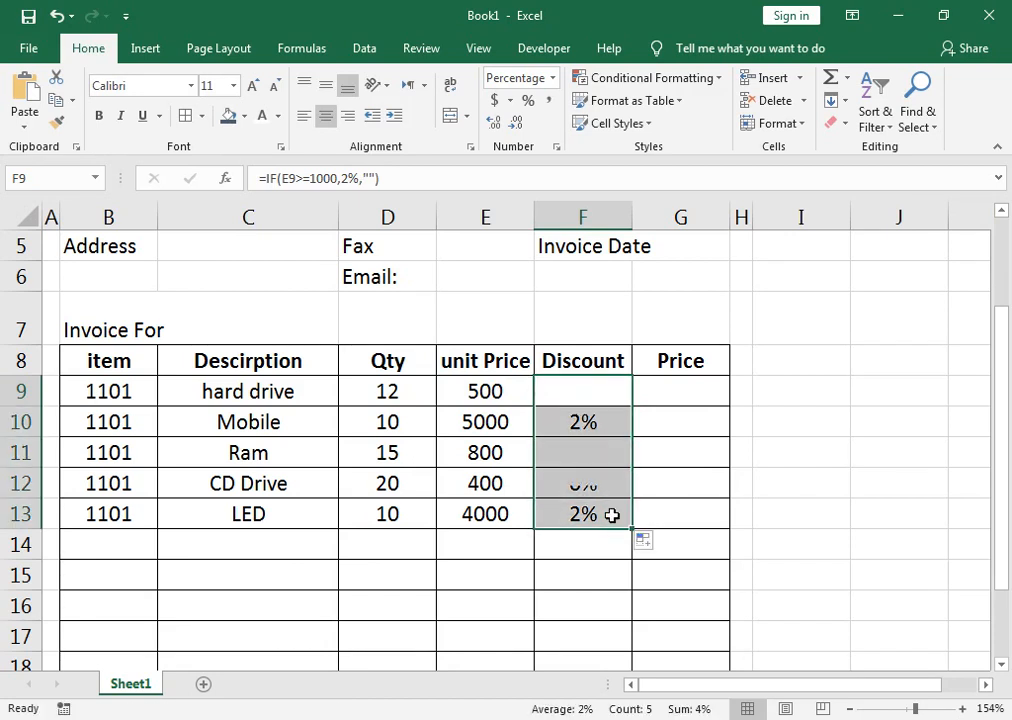
Make the F9 formula return a dash, as =IF(E9>=1000,2%,"-"), and copy it down through F13.
double_click(583, 393)
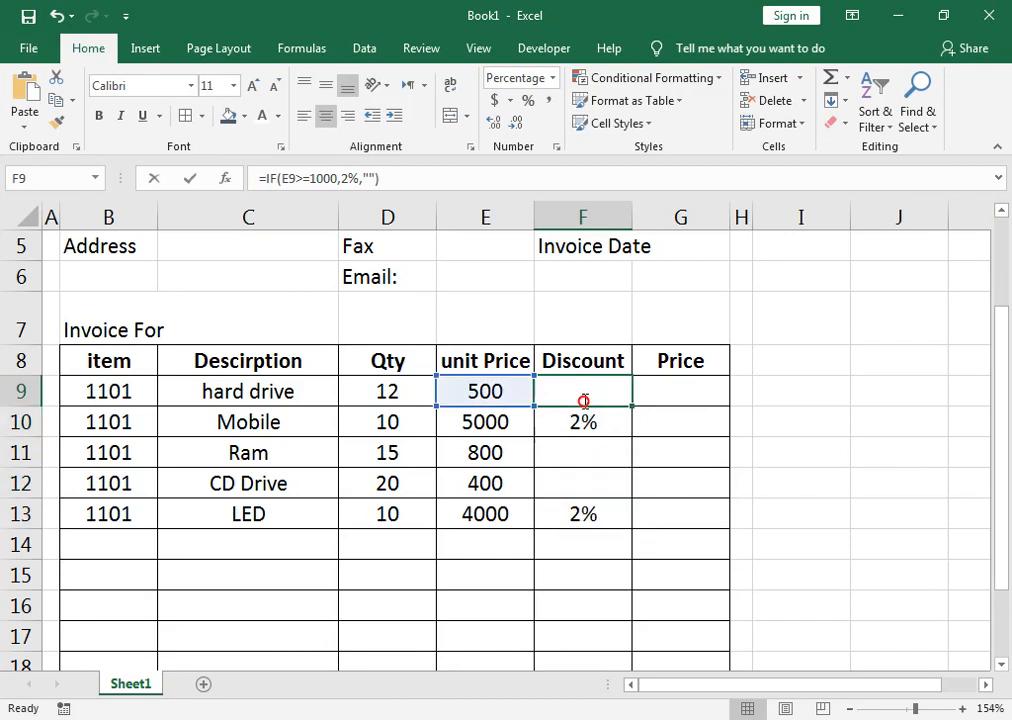
click(623, 390)
key(BackSpace)
text(-")
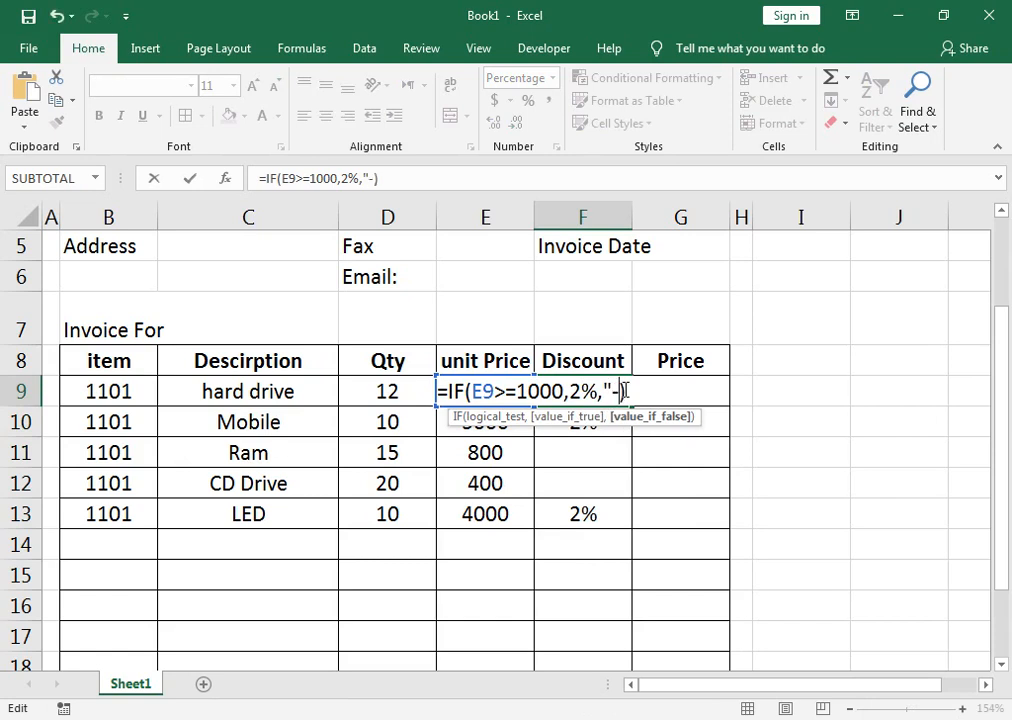
key(Return)
click(623, 390)
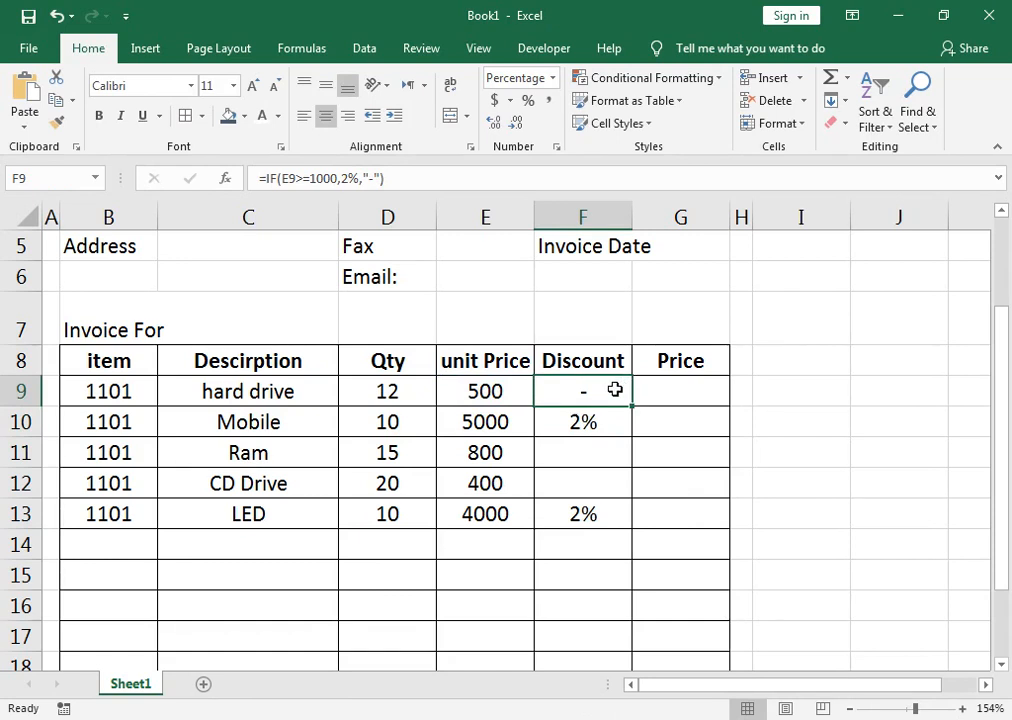
drag(632, 406, 623, 515)
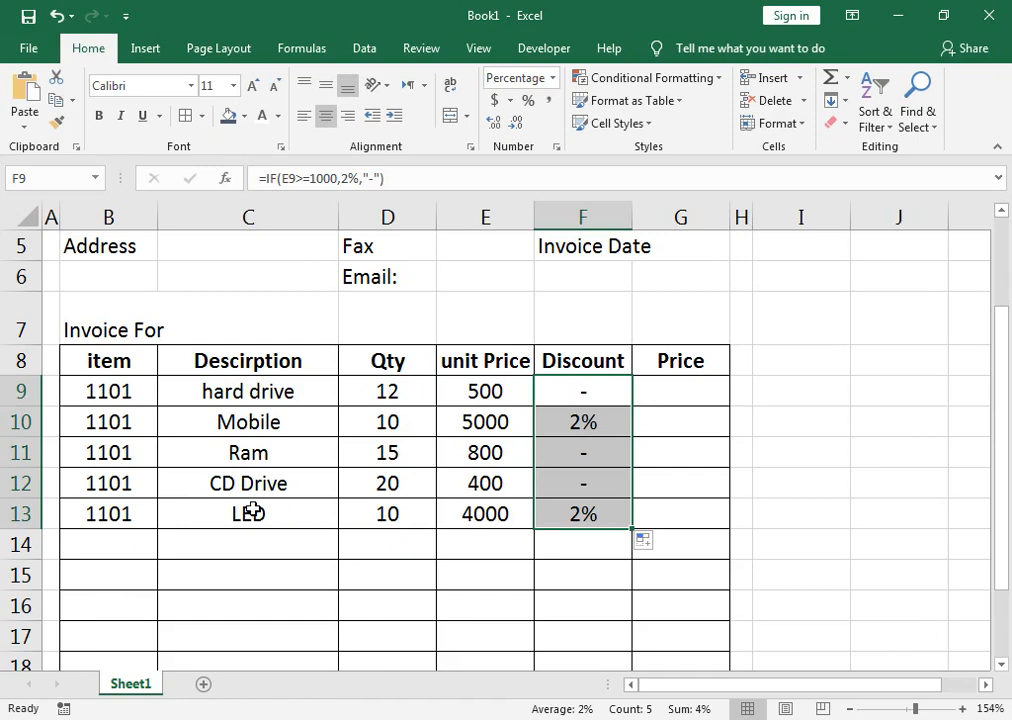
Enter the price formula =IFERROR((E9*D9)-F9,"") in G9.
click(689, 387)
text(=)
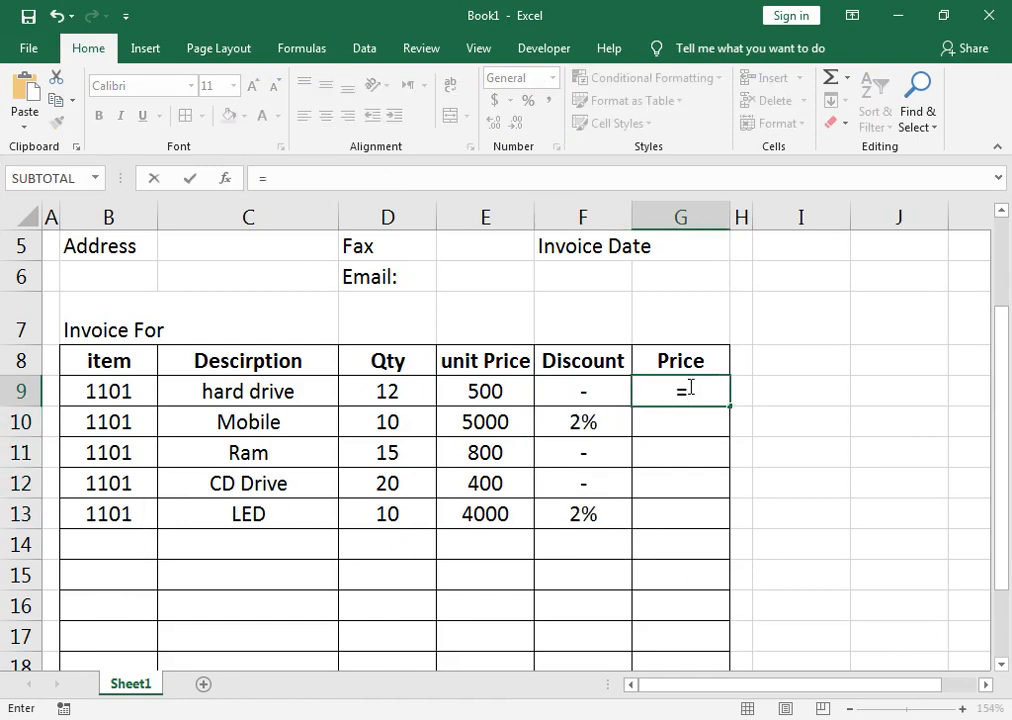
text(IF()
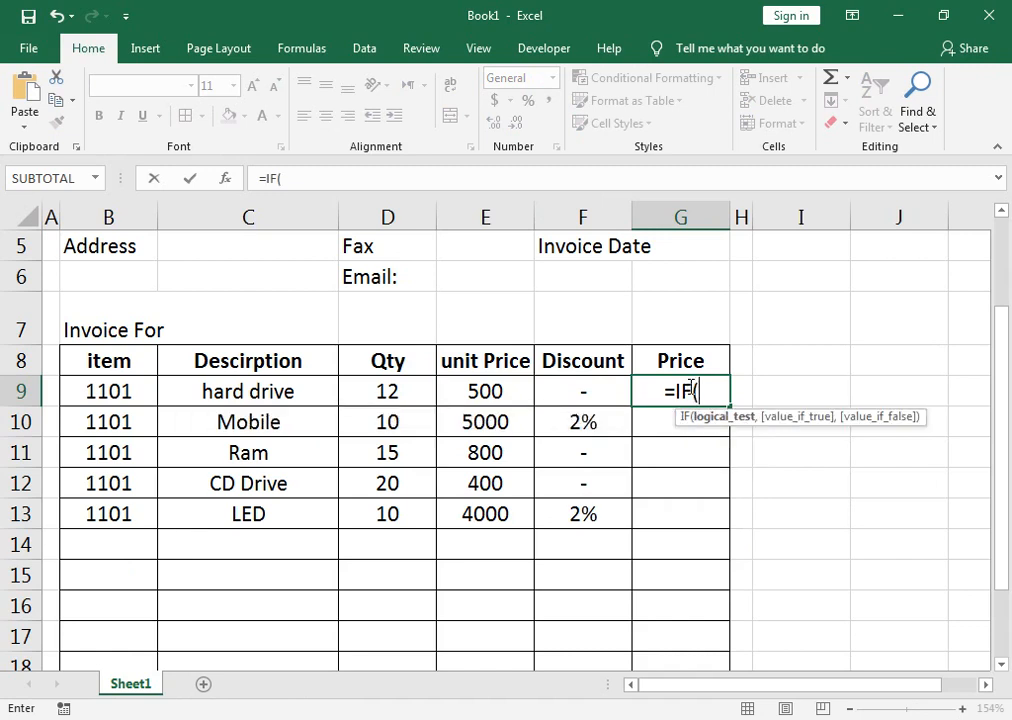
text(=)
key(BackSpace)
key(BackSpace)
key(Down)
key(Tab)
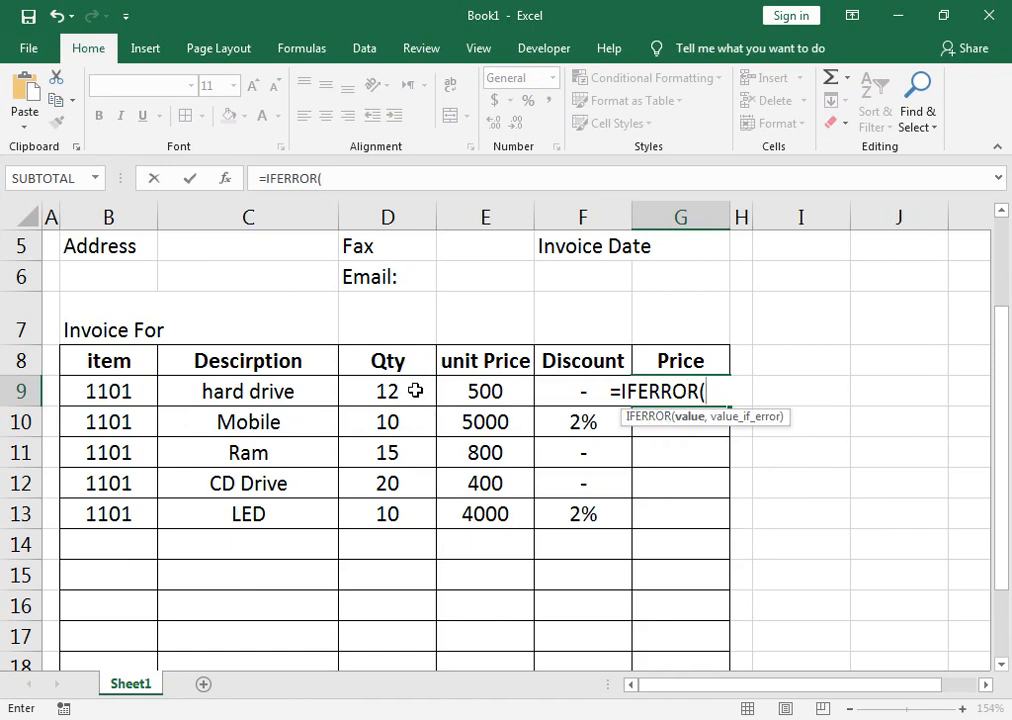
text(()
click(456, 390)
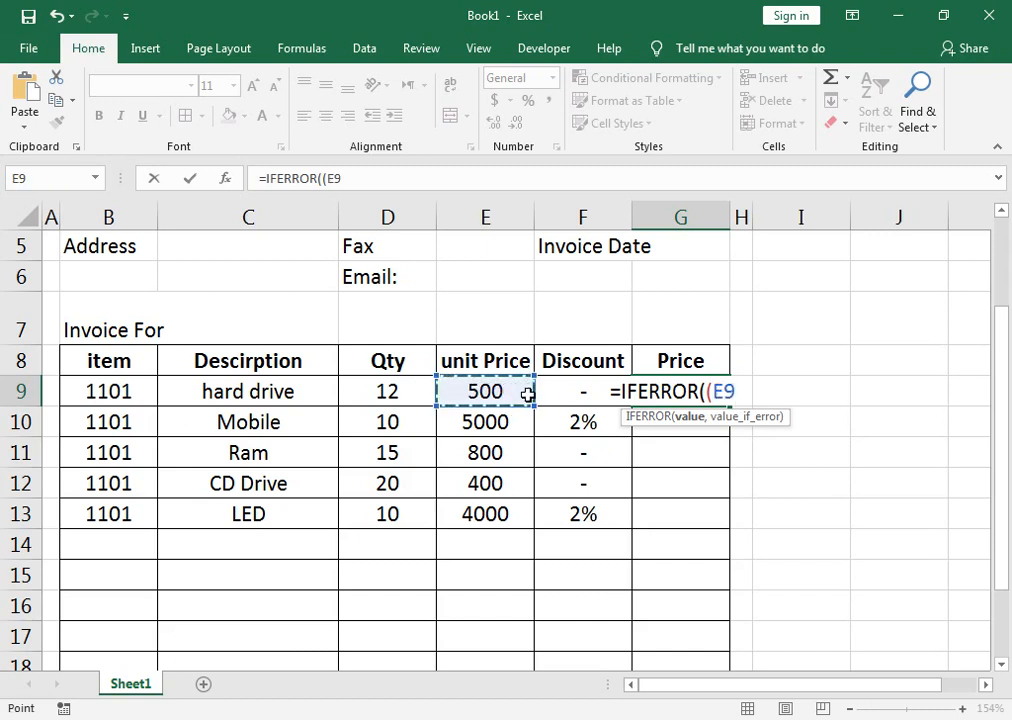
text(*)
key(Left)
key(Left)
key(Left)
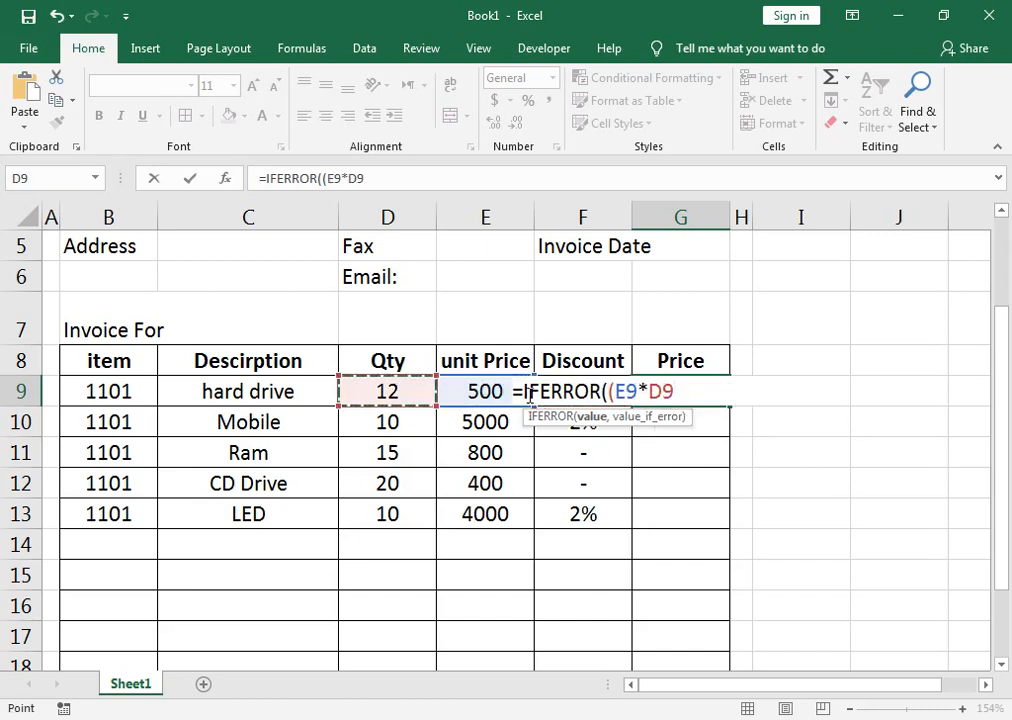
text()-)
key(Left)
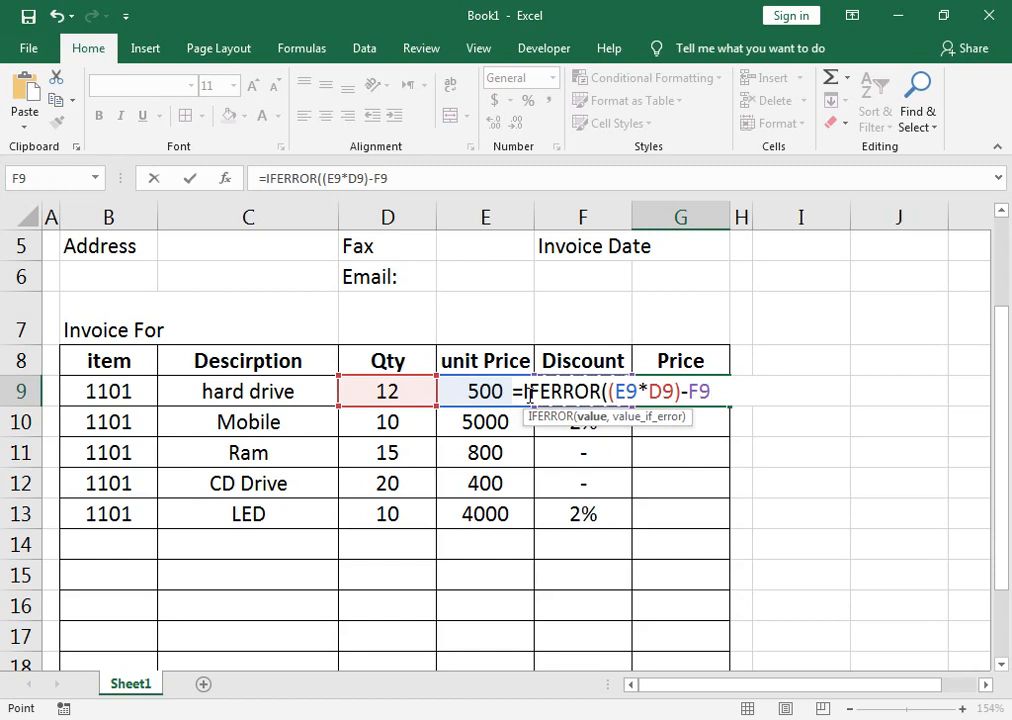
text(,""))
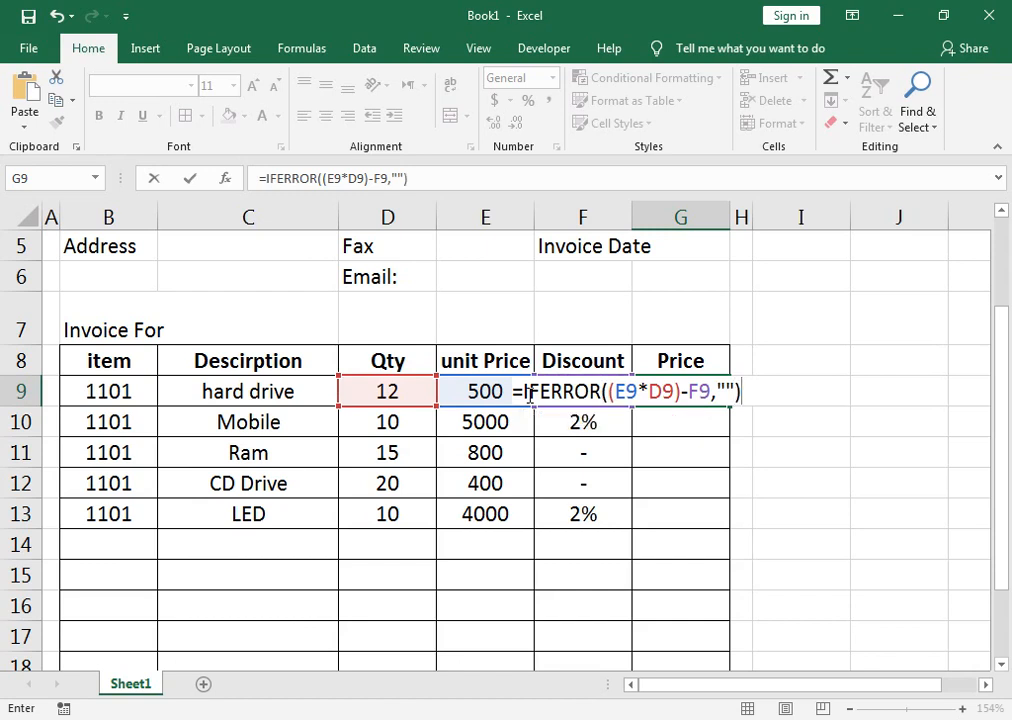
key(Return)
Review the price formula in G9 and the discount cell F9 that it refers to.
key(Up)
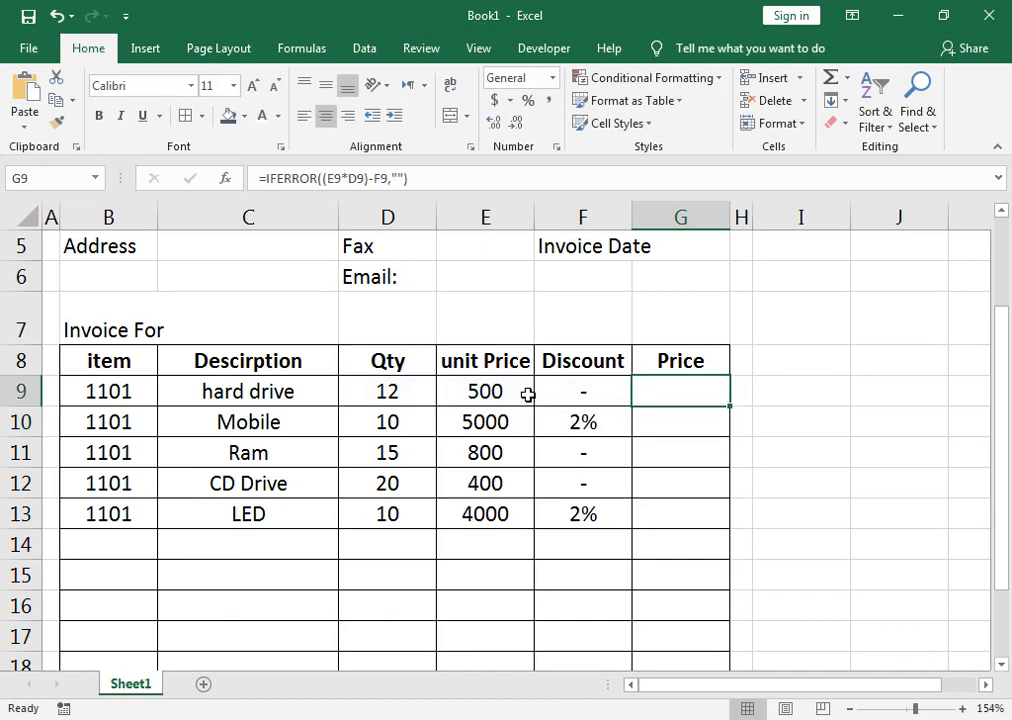
key(F2)
key(Return)
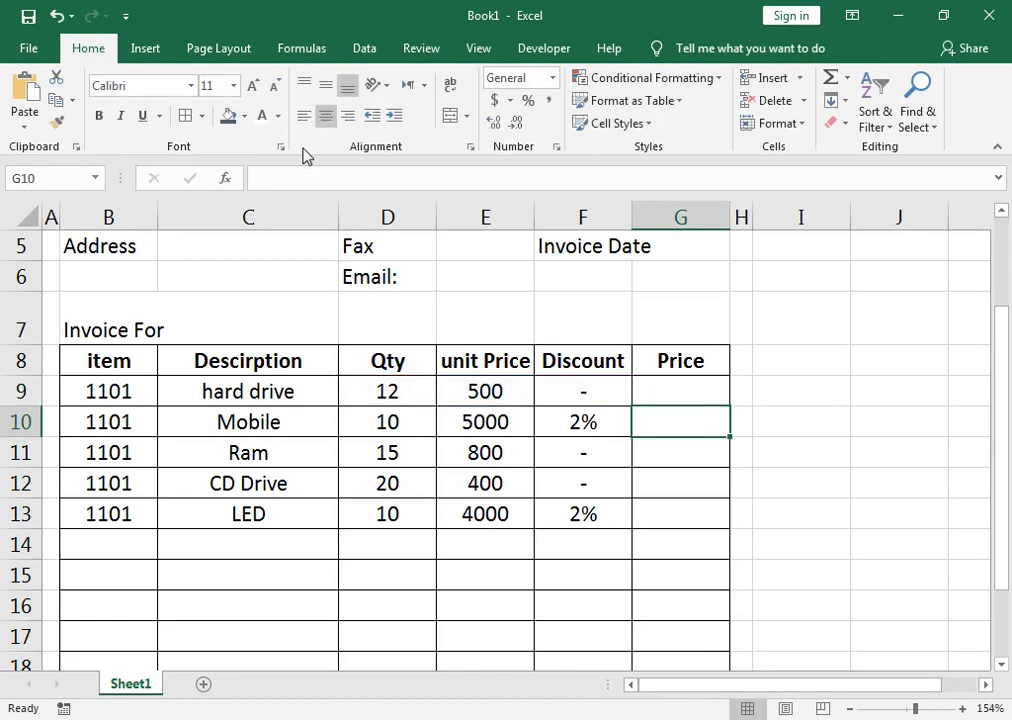
key(Up)
key(F2)
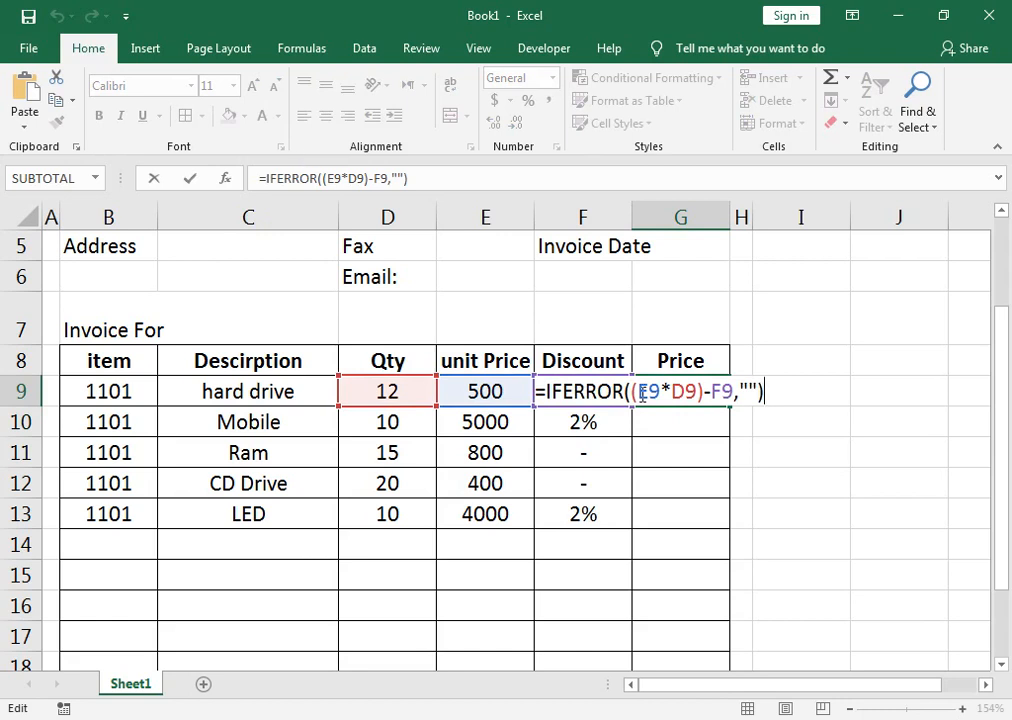
key(Return)
key(Up)
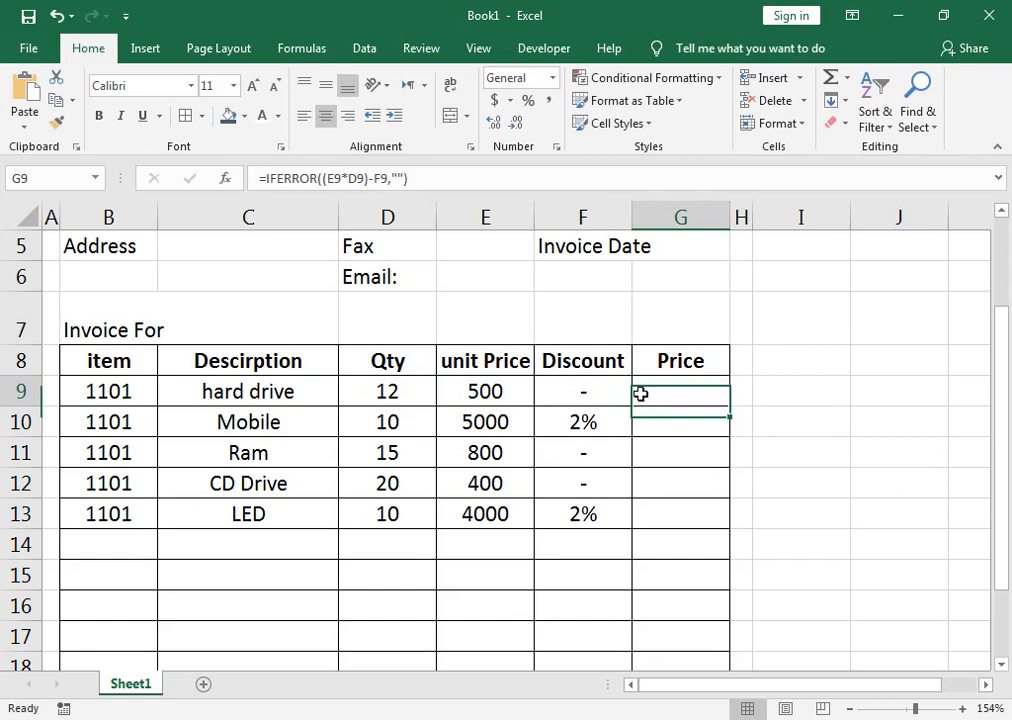
key(Left)
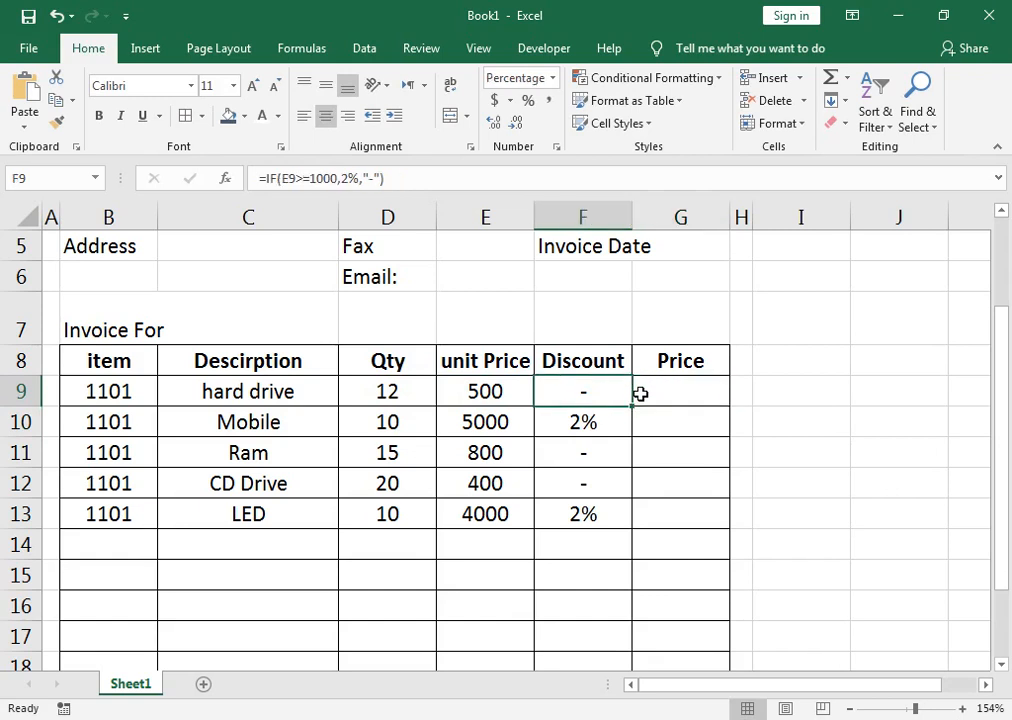
Test the plain formula =E9*D9-F9 in I9 and clear that cell again.
key(Right)
key(Right)
key(Right)
text(=)
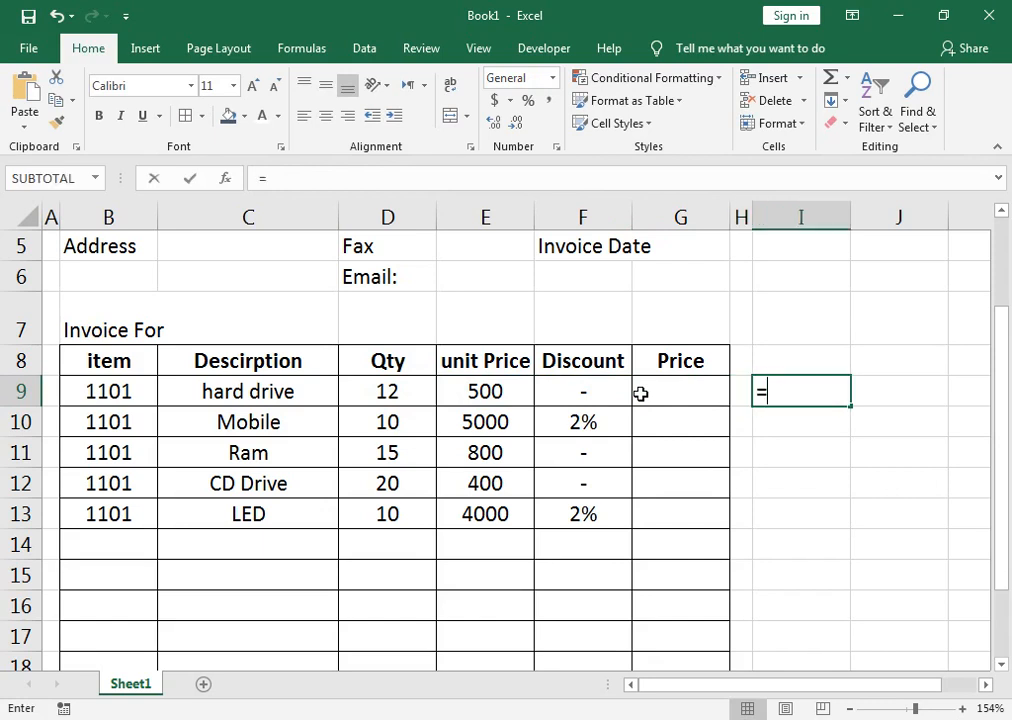
key(Left)
key(Left)
key(Left)
key(Left)
text(*)
key(Left)
key(Left)
key(Left)
key(Left)
key(Left)
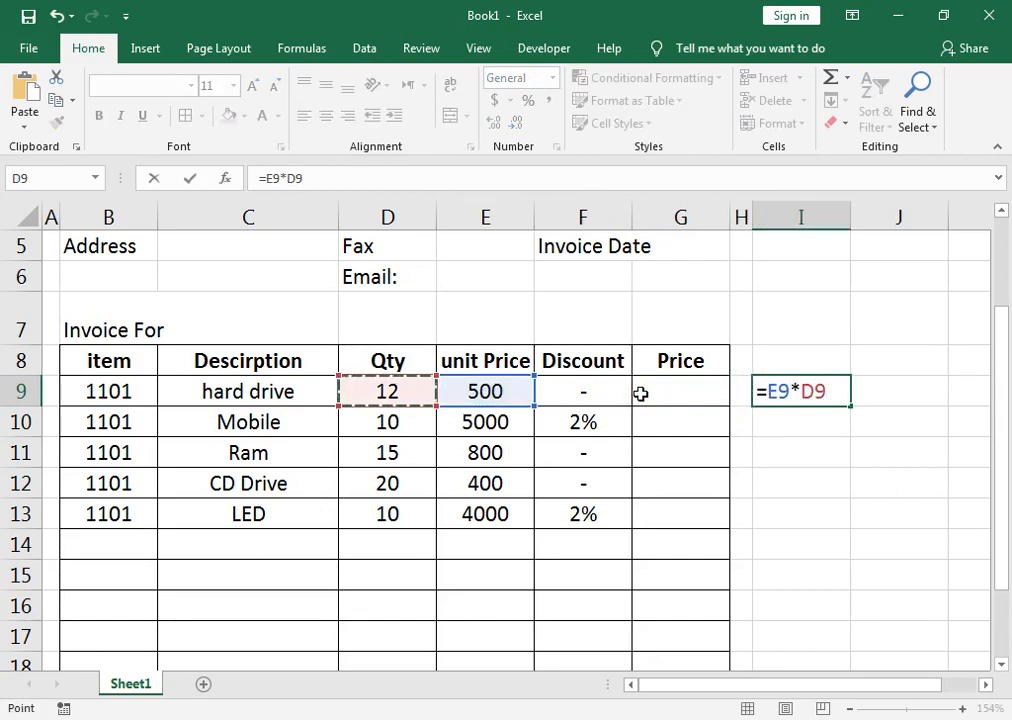
text(-)
key(Left)
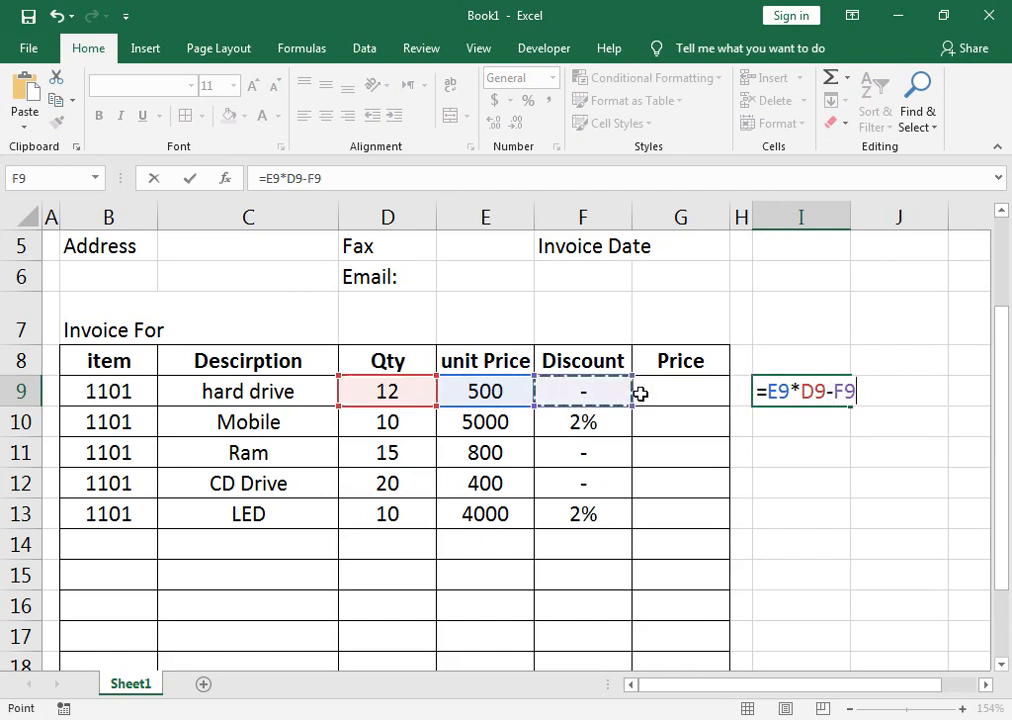
key(Return)
key(Up)
key(Delete)
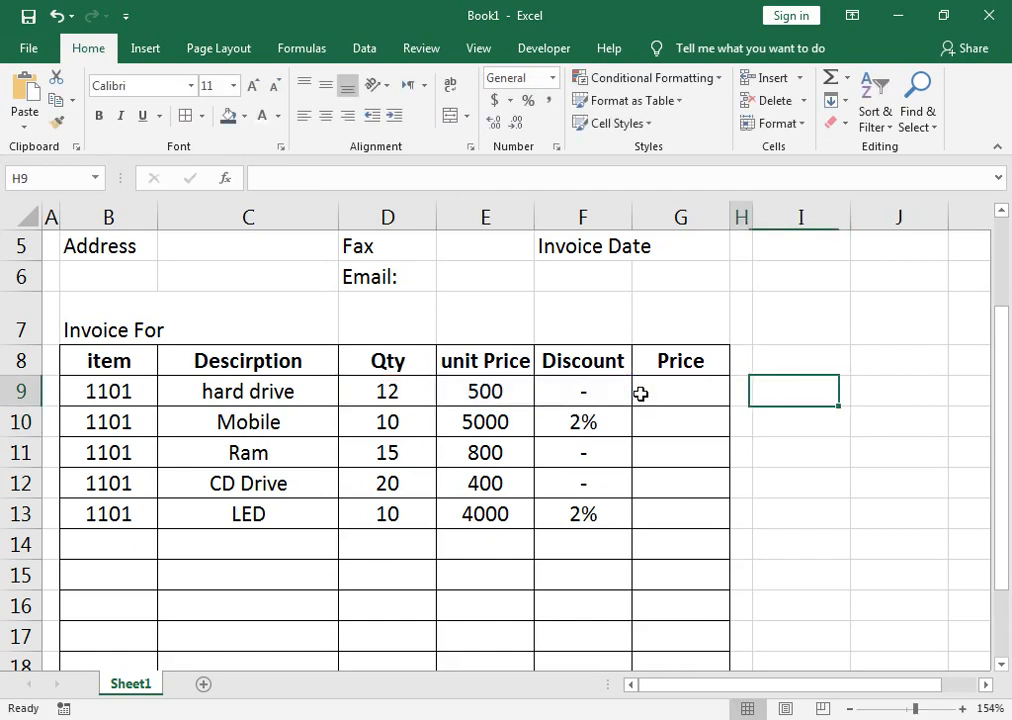
Recheck the price formula in G9 and change the F9 discount formula to =IF(E9>=2000,5%,"2%").
click(640, 394)
key(F2)
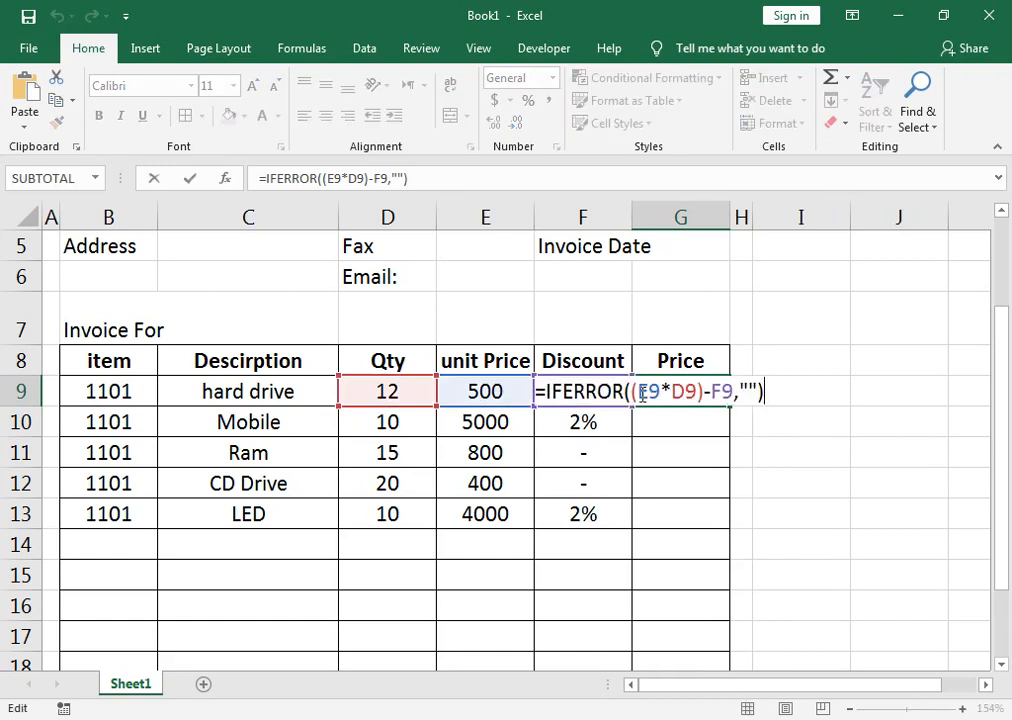
key(Return)
key(Up)
key(Left)
key(F2)
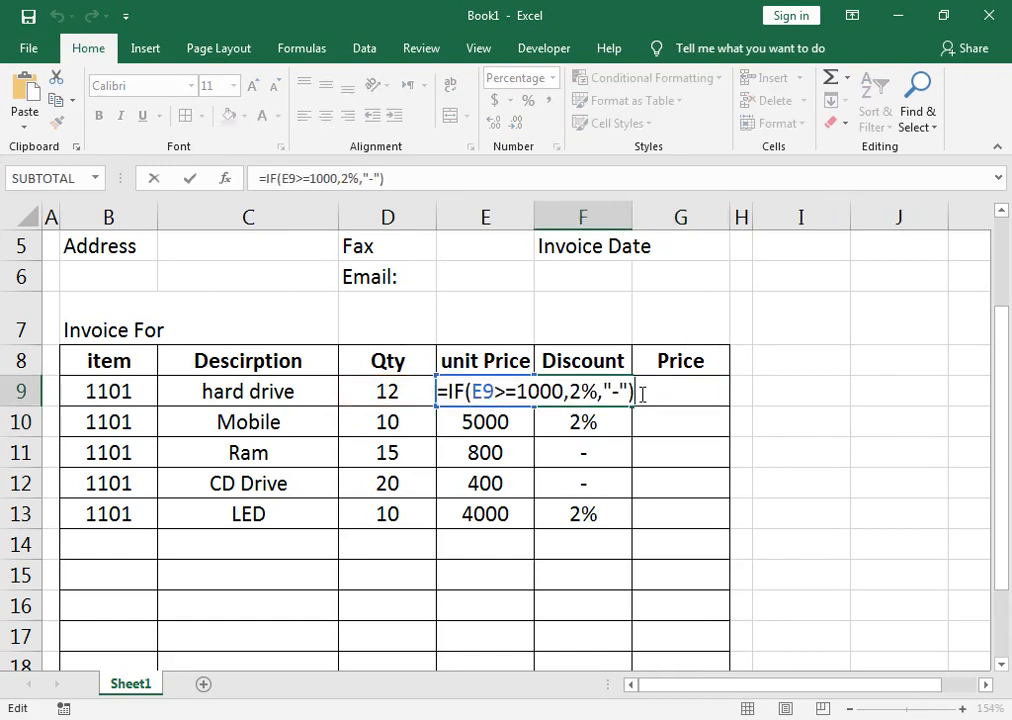
key(Left)
key(Left)
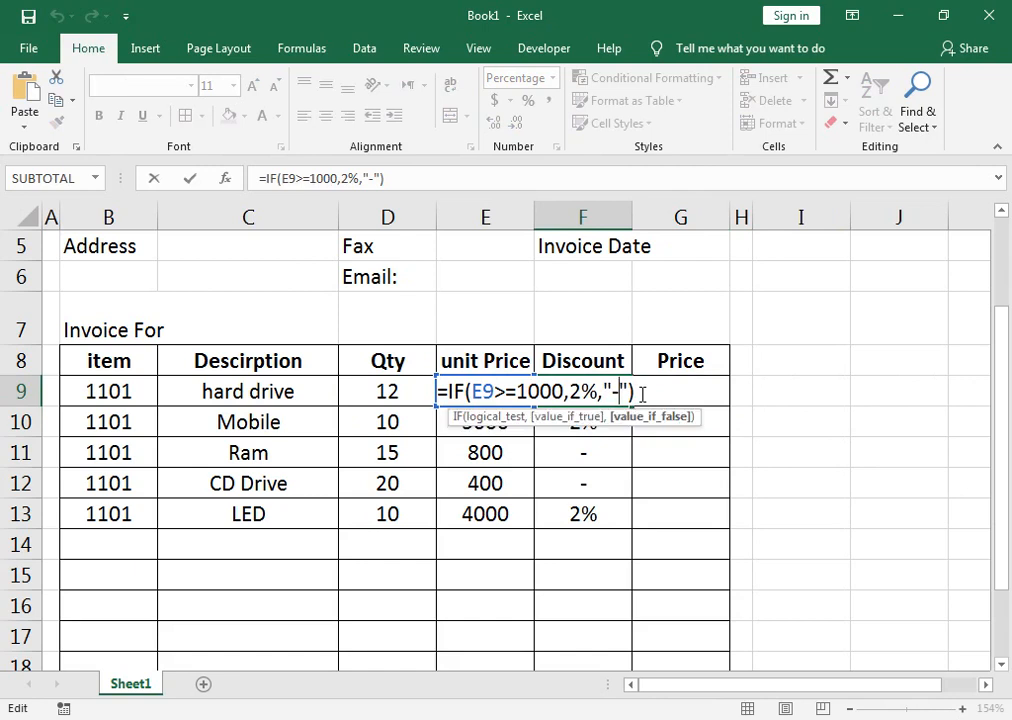
key(BackSpace)
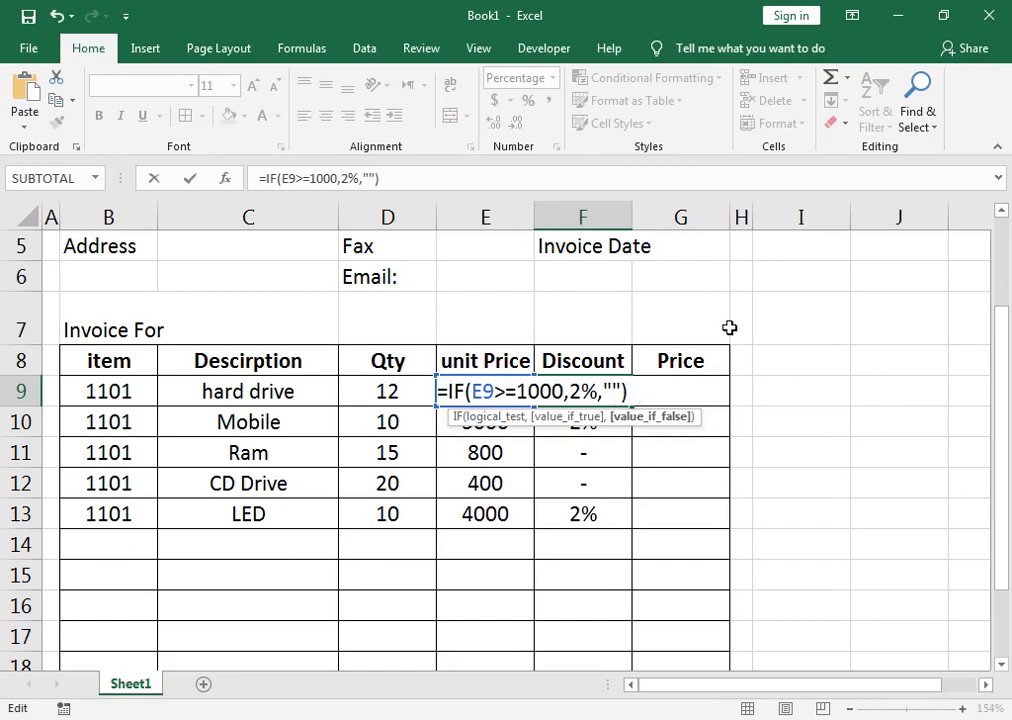
click(582, 388)
key(BackSpace)
text(5)
key(Right)
key(Right)
key(Right)
text(2%)
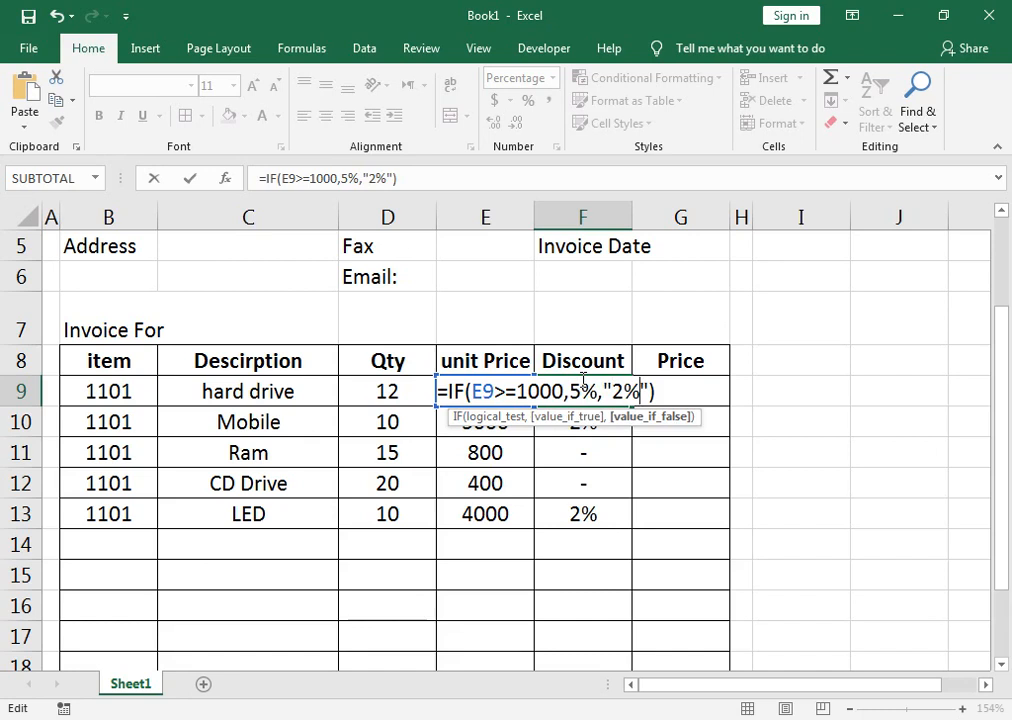
click(523, 391)
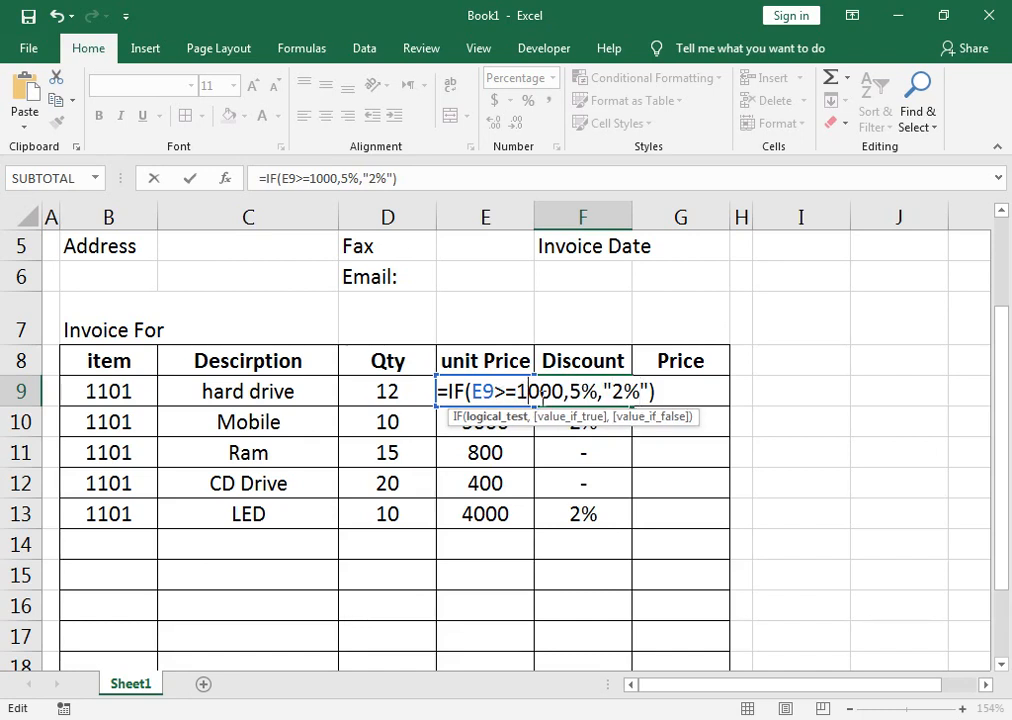
key(BackSpace)
text(2)
key(Return)
Fill the revised discount formula from F9 down through F13.
key(Up)
key(shift+Down)
key(shift+Down)
key(shift+Down)
key(shift+Down)
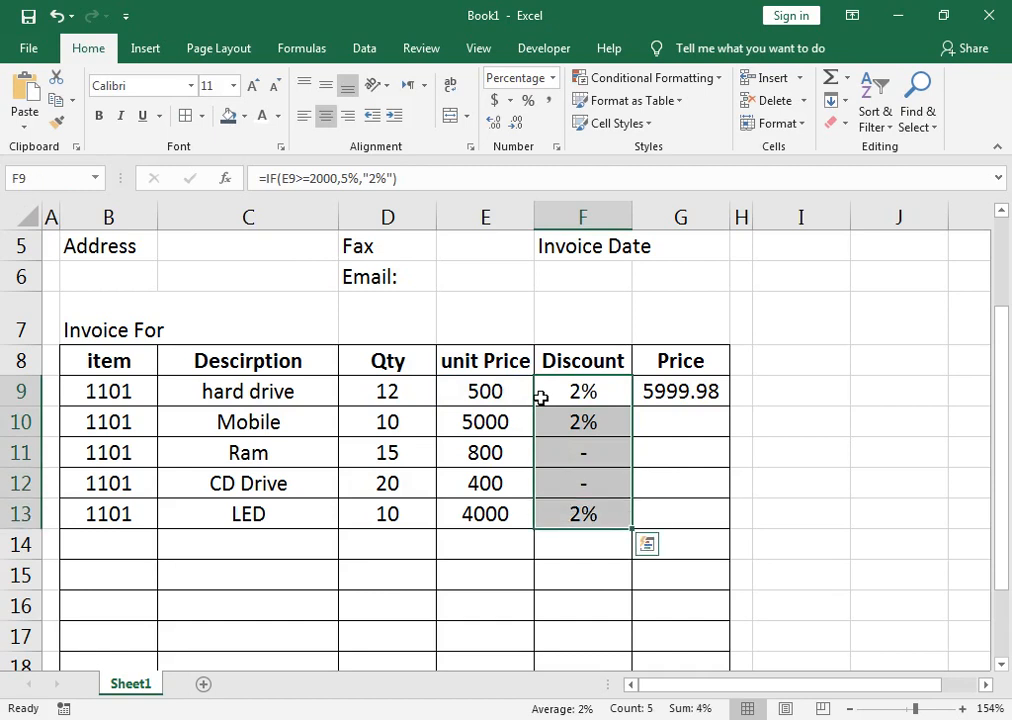
key(ctrl+d)
Copy the G9 price formula down through G20 and apply Comma Style to those prices.
key(Right)
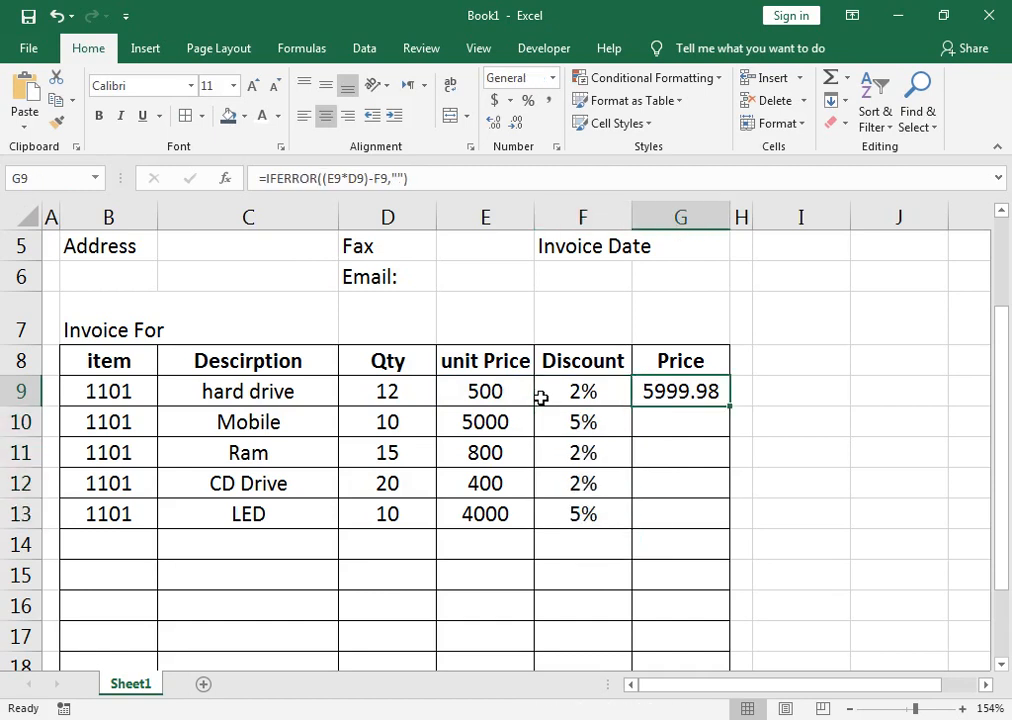
click(734, 412)
click(716, 398)
drag(730, 407, 686, 526)
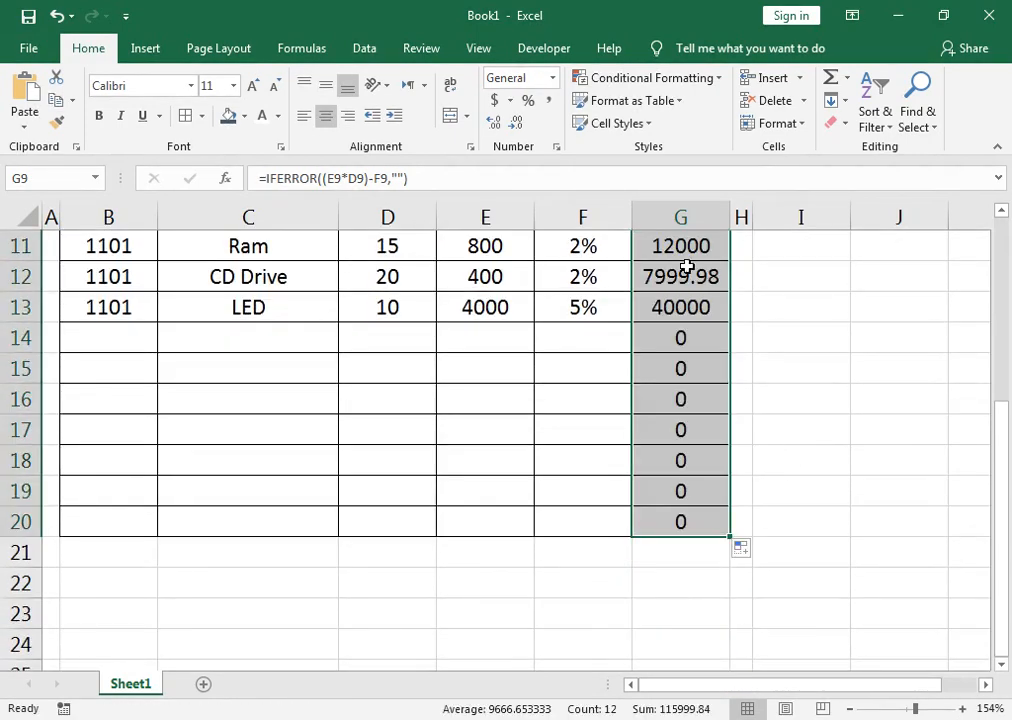
click(548, 100)
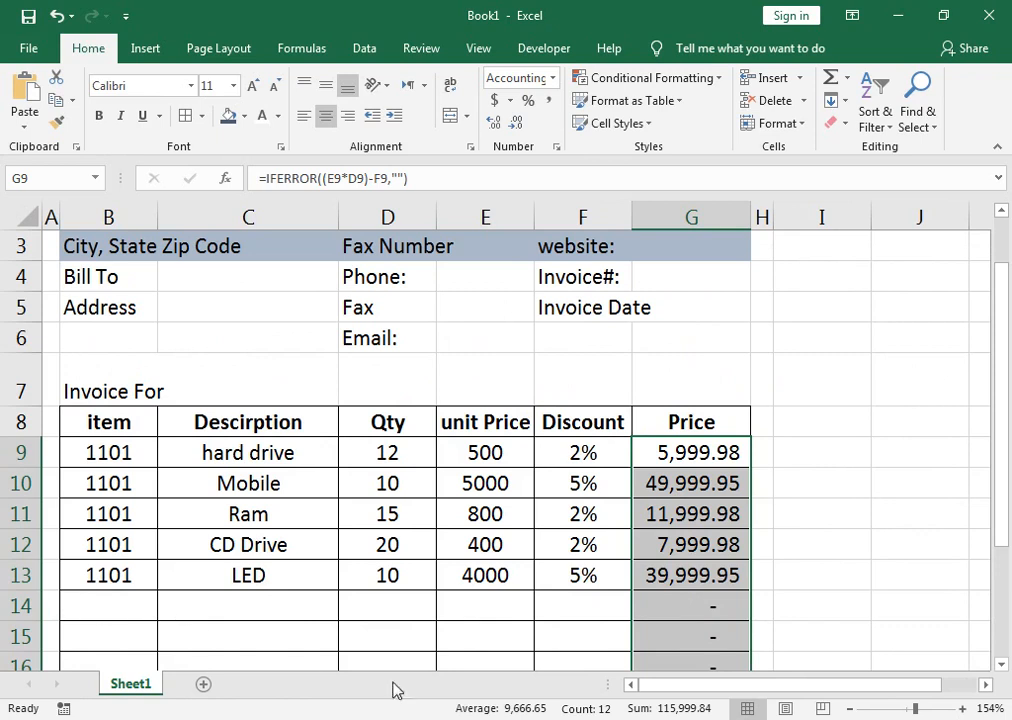
click(989, 397)
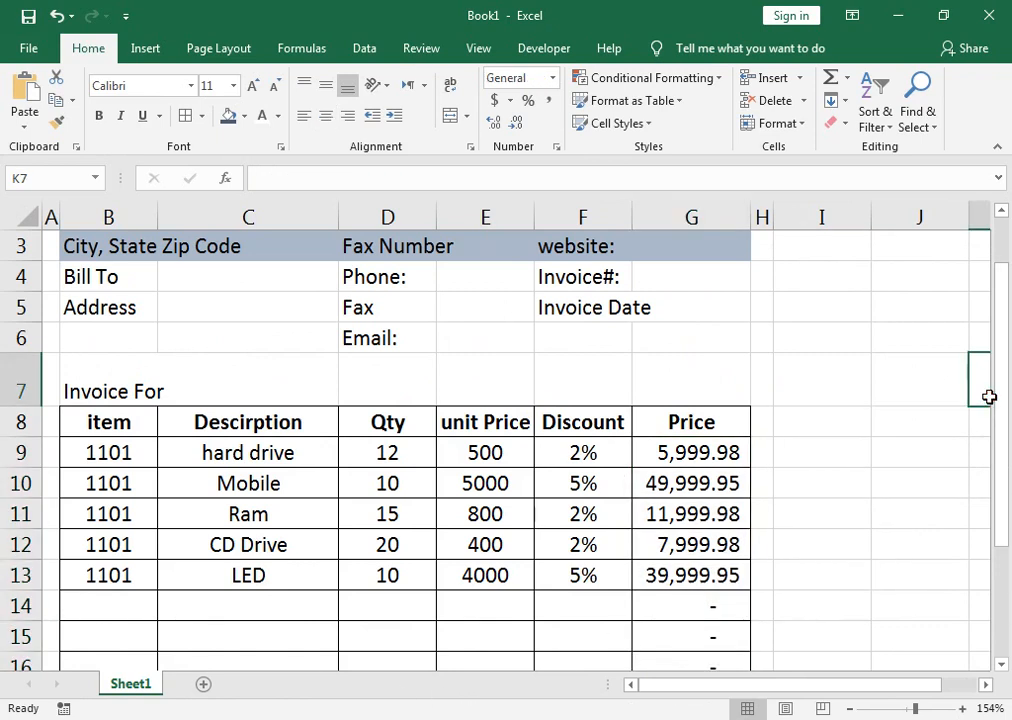
Select F21 below the item table and widen column F slightly.
scroll(988, 430, down, 2)
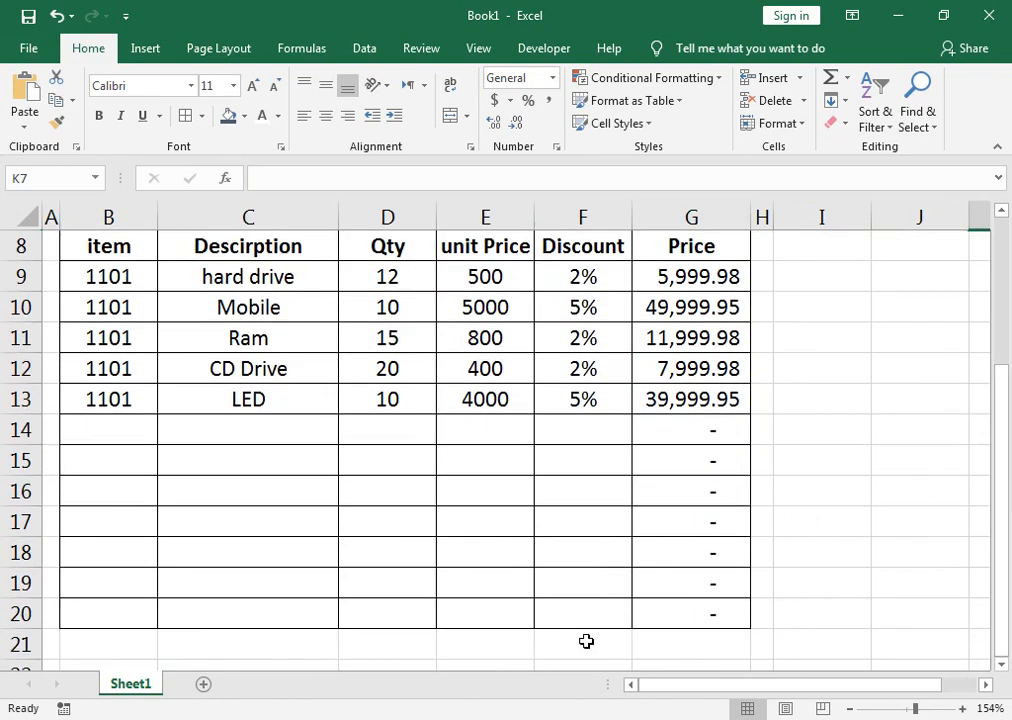
drag(520, 648, 571, 540)
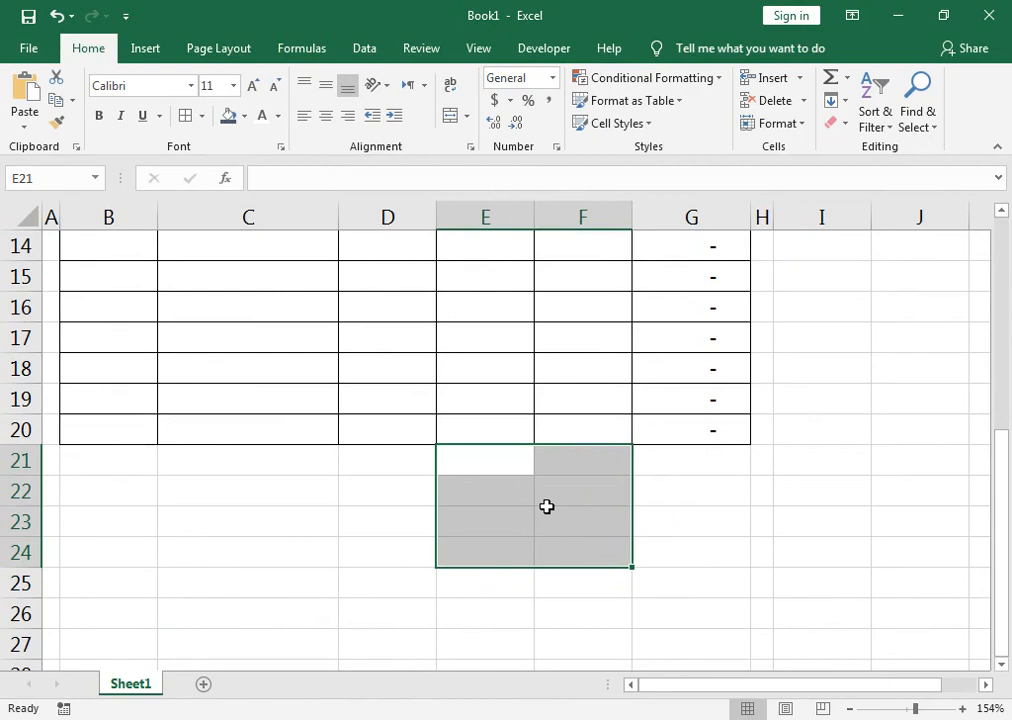
click(575, 460)
drag(628, 219, 641, 221)
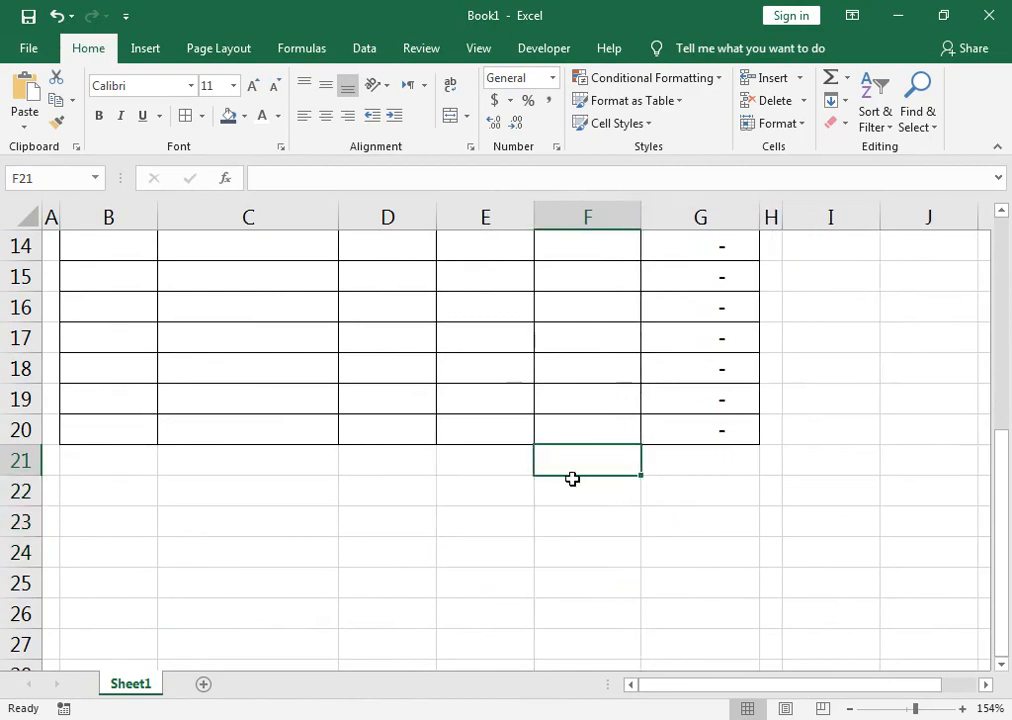
Enter the labels "Invoice subtotal" in F21 and "Tax Rate" in F22.
text(INVOICE)
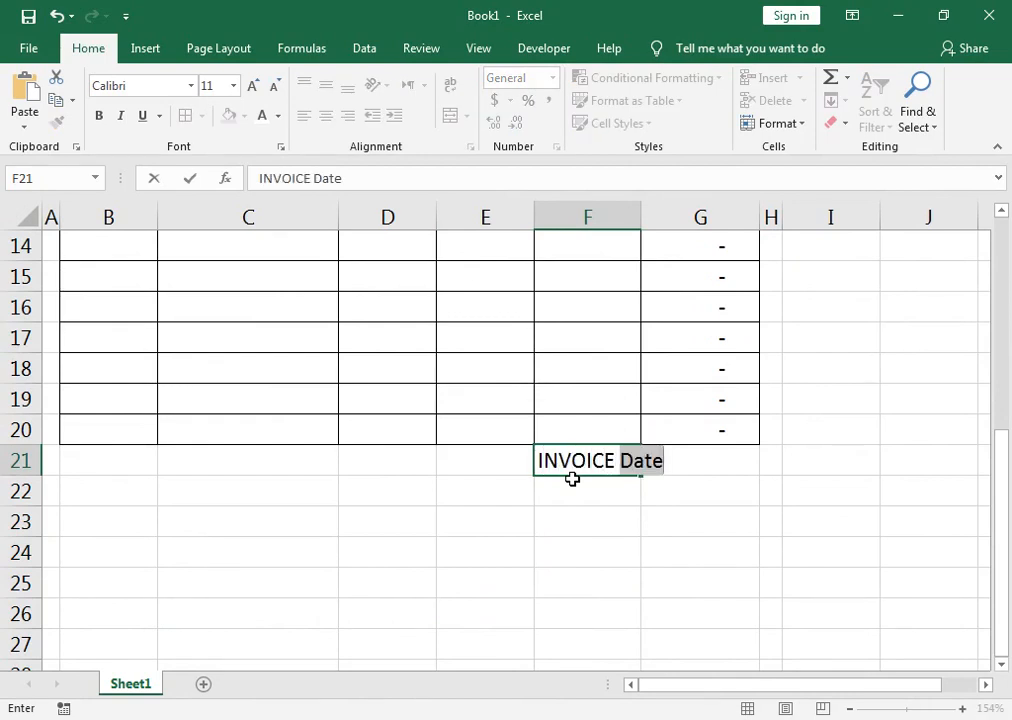
text( sUBTOTA)
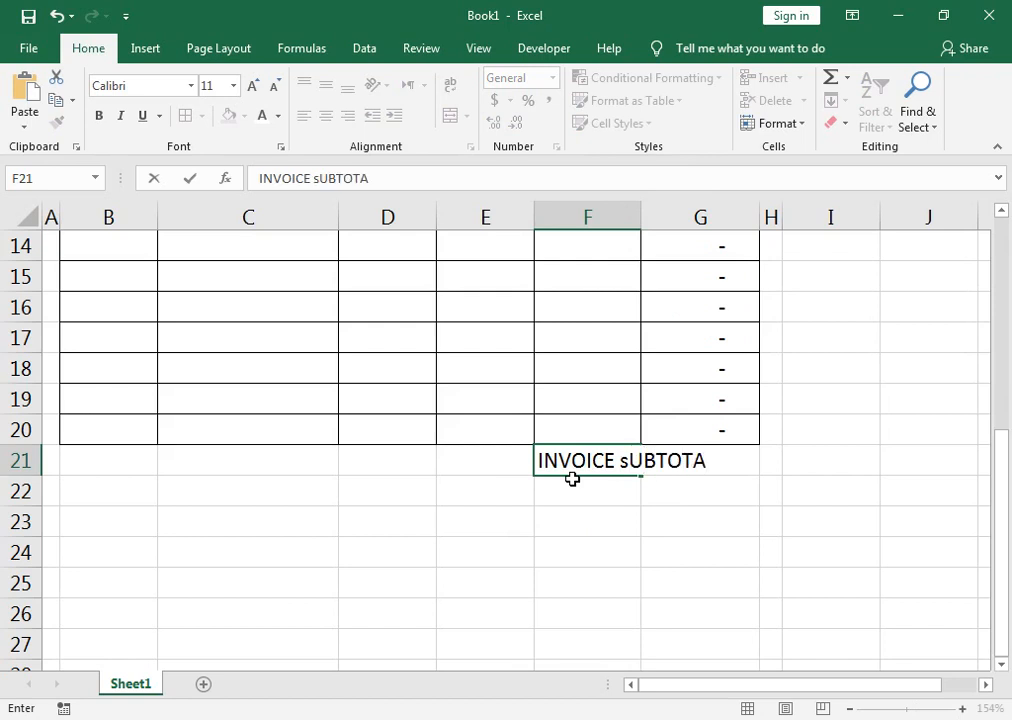
key(BackSpace)
key(BackSpace)
key(BackSpace)
key(BackSpace)
key(BackSpace)
key(BackSpace)
key(BackSpace)
key(BackSpace)
key(BackSpace)
key(BackSpace)
key(BackSpace)
key(BackSpace)
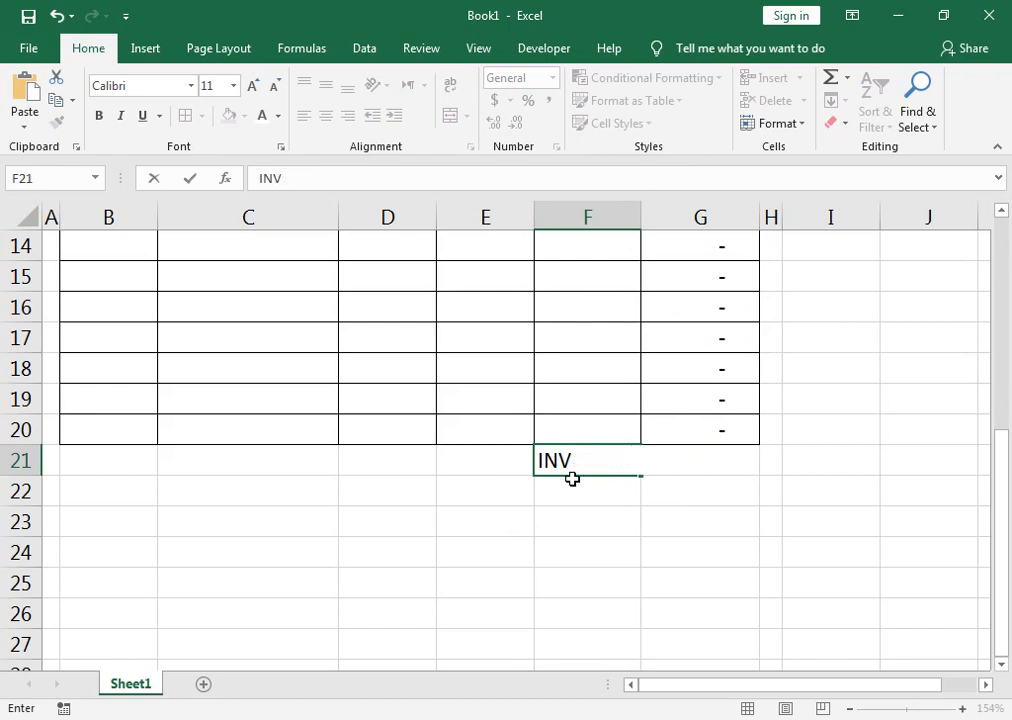
key(BackSpace)
key(BackSpace)
text(nvoice subtotal)
key(Return)
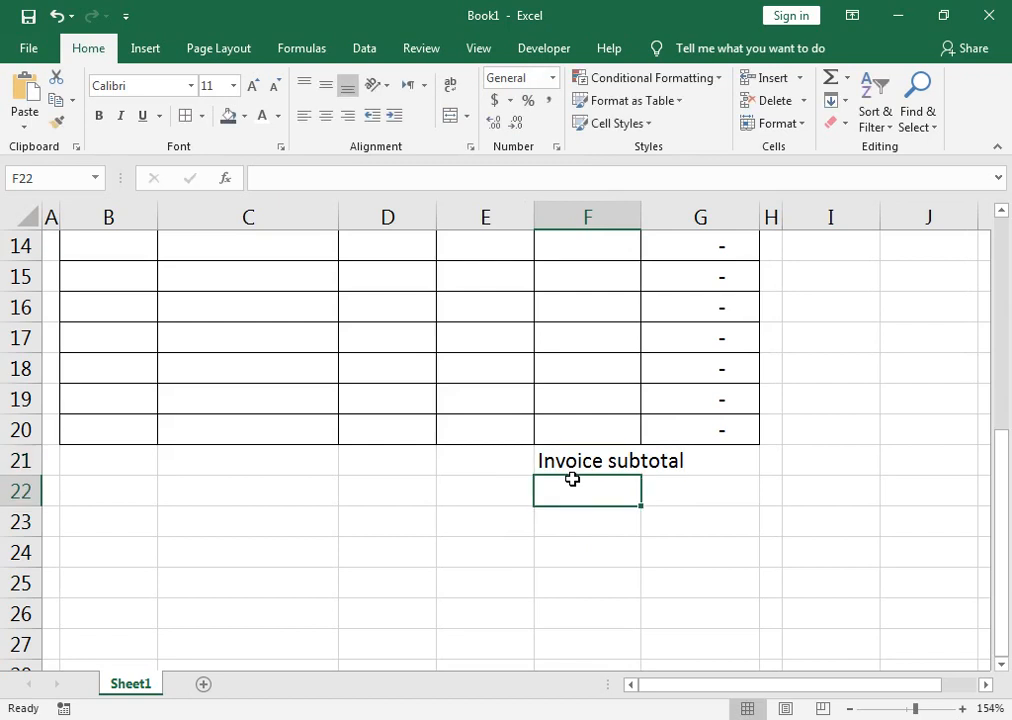
text(Tax Rate)
key(Return)
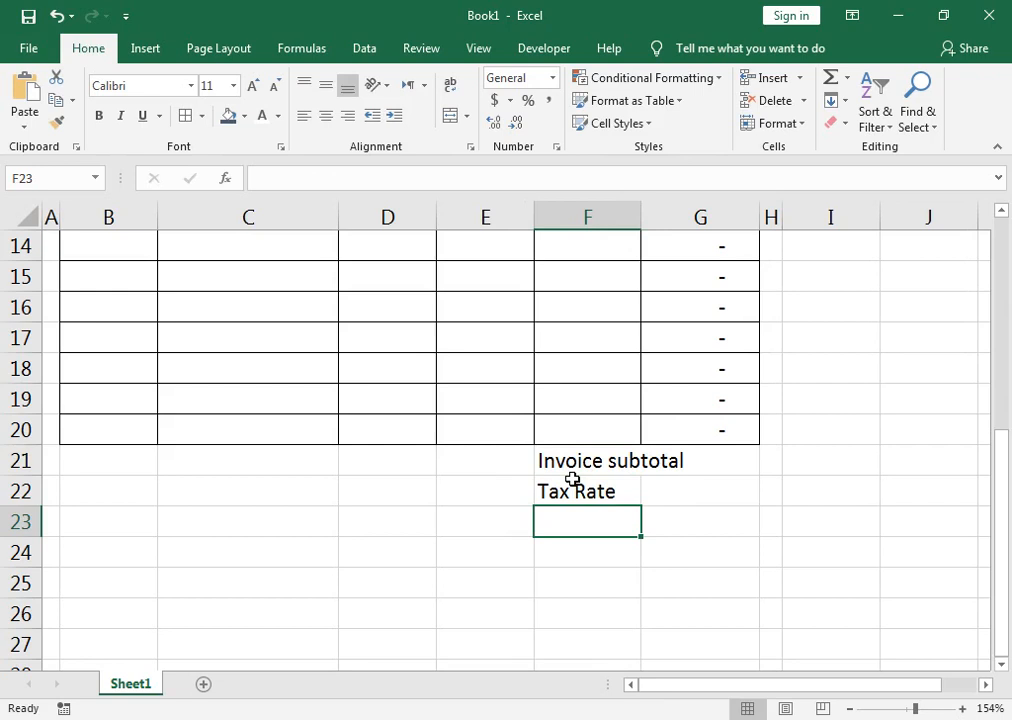
Enter the label "Sales tax" in F23.
text(Sates)
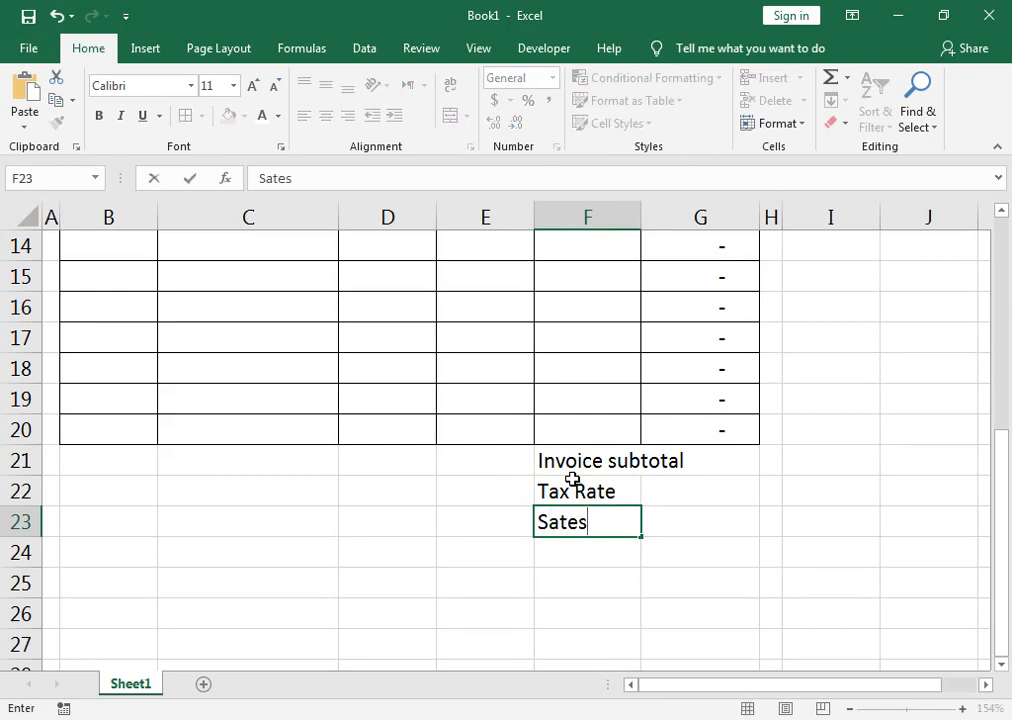
text(\)
key(BackSpace)
key(BackSpace)
key(BackSpace)
key(BackSpace)
text(;)
key(BackSpace)
text(les ta)
key(Return)
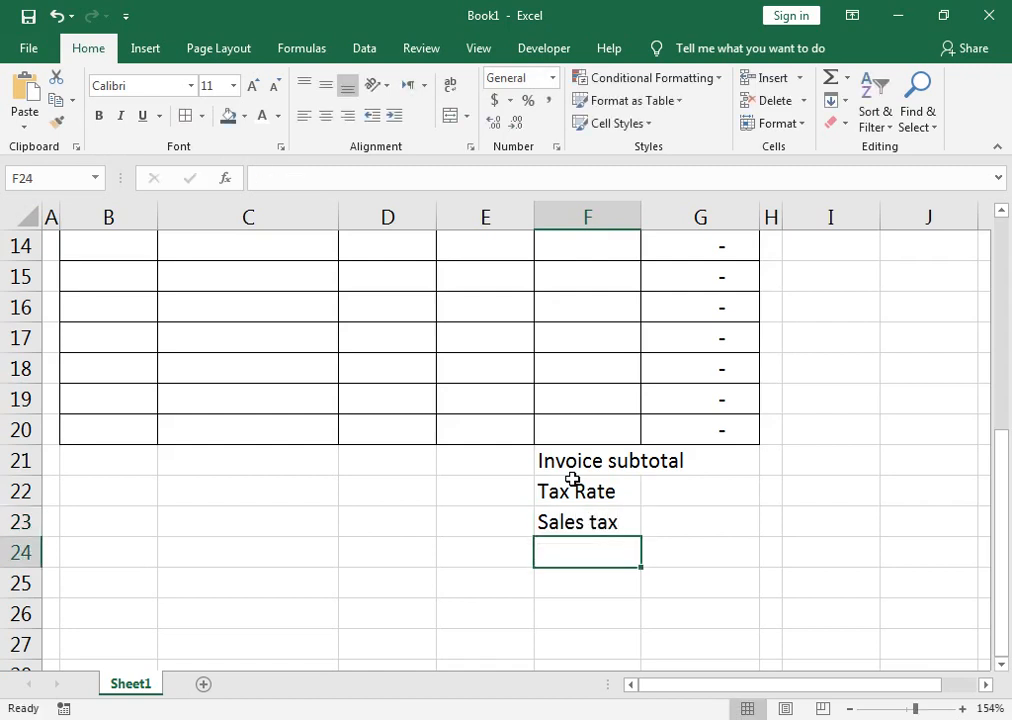
Enter the labels "other" in F24, "Desposite Recived" in F25 and "Total" in F26.
text(other)
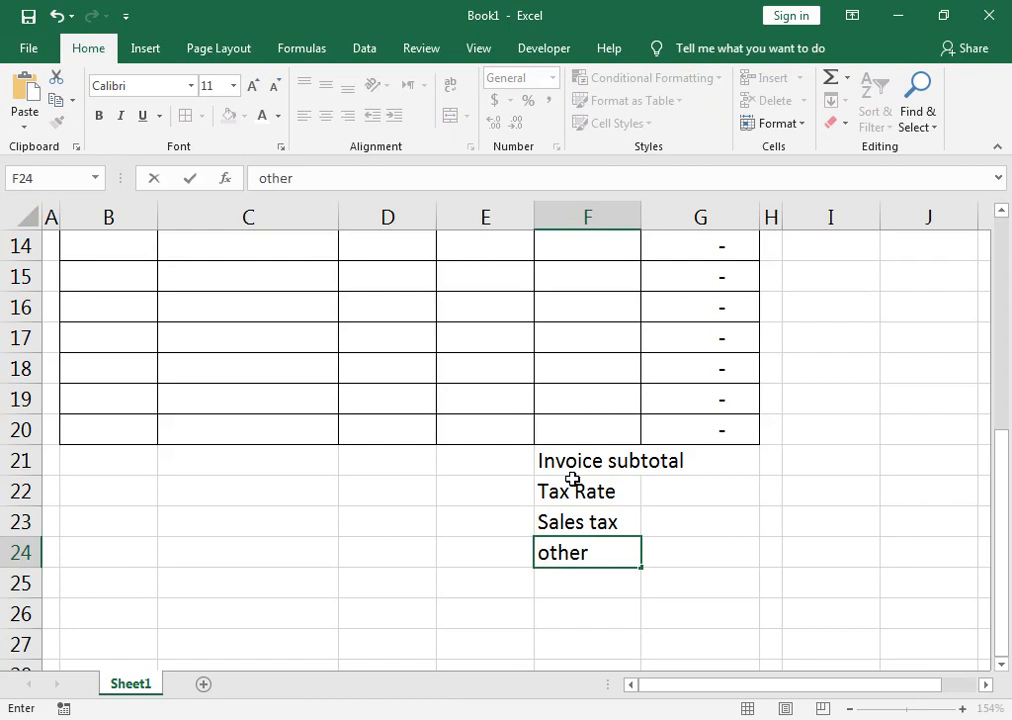
key(Return)
text(D)
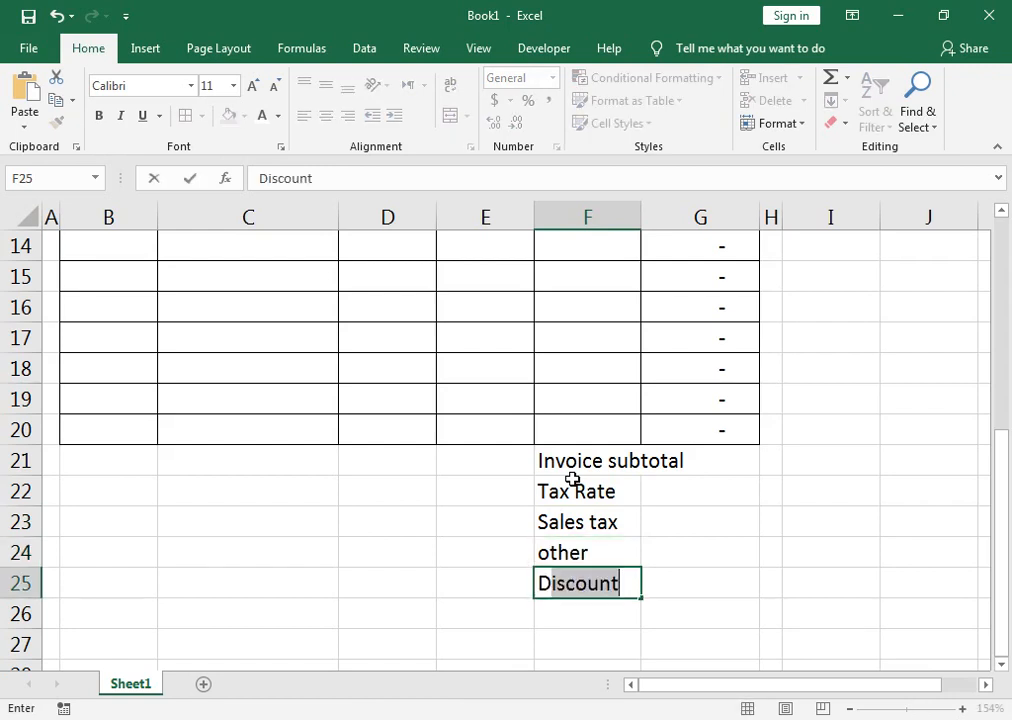
text(esposi)
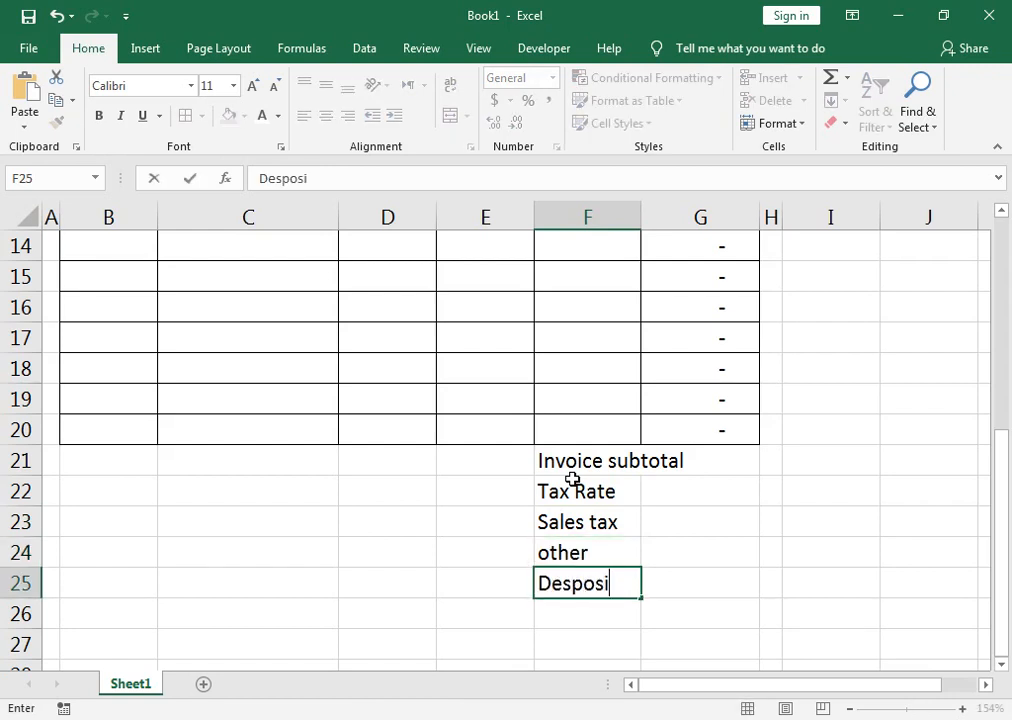
text(te Rec)
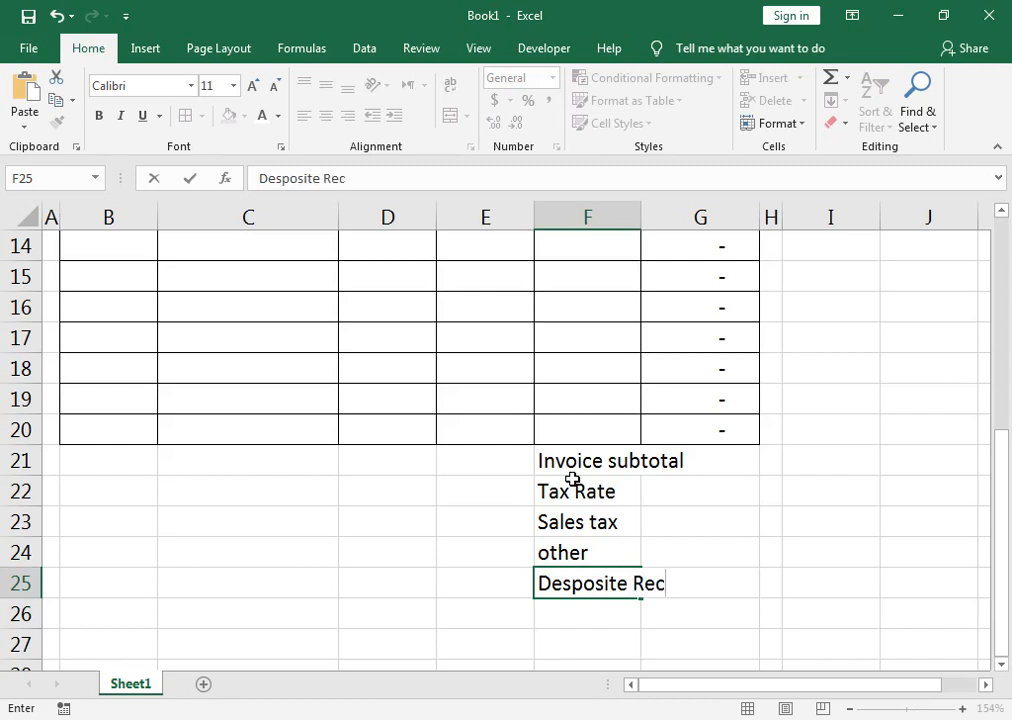
text(ived)
key(Return)
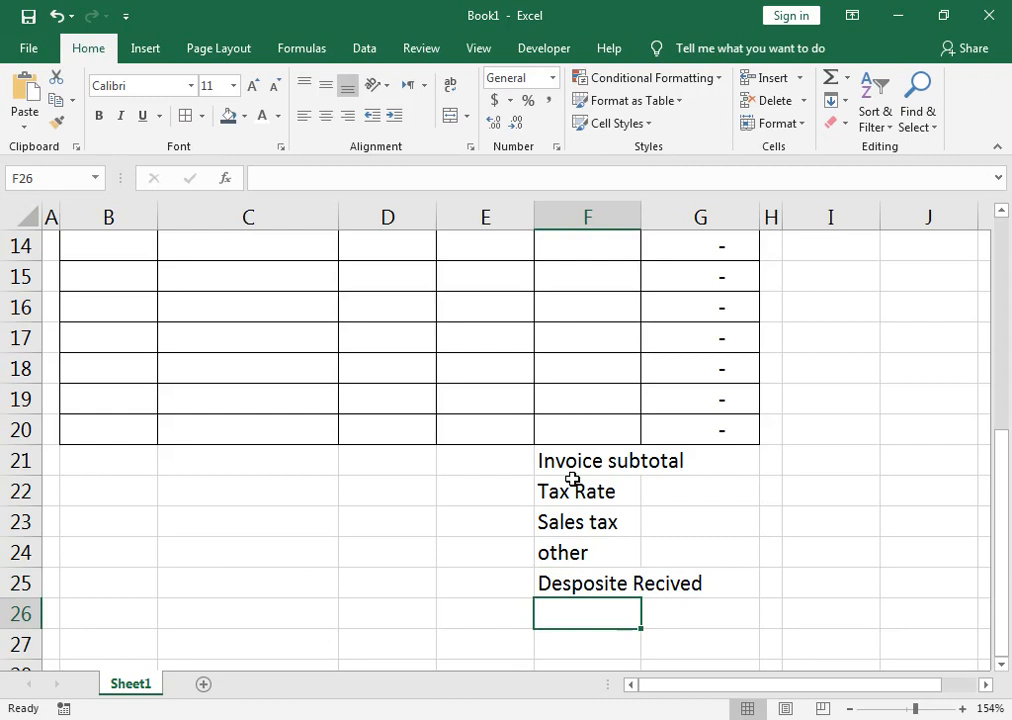
text(Total)
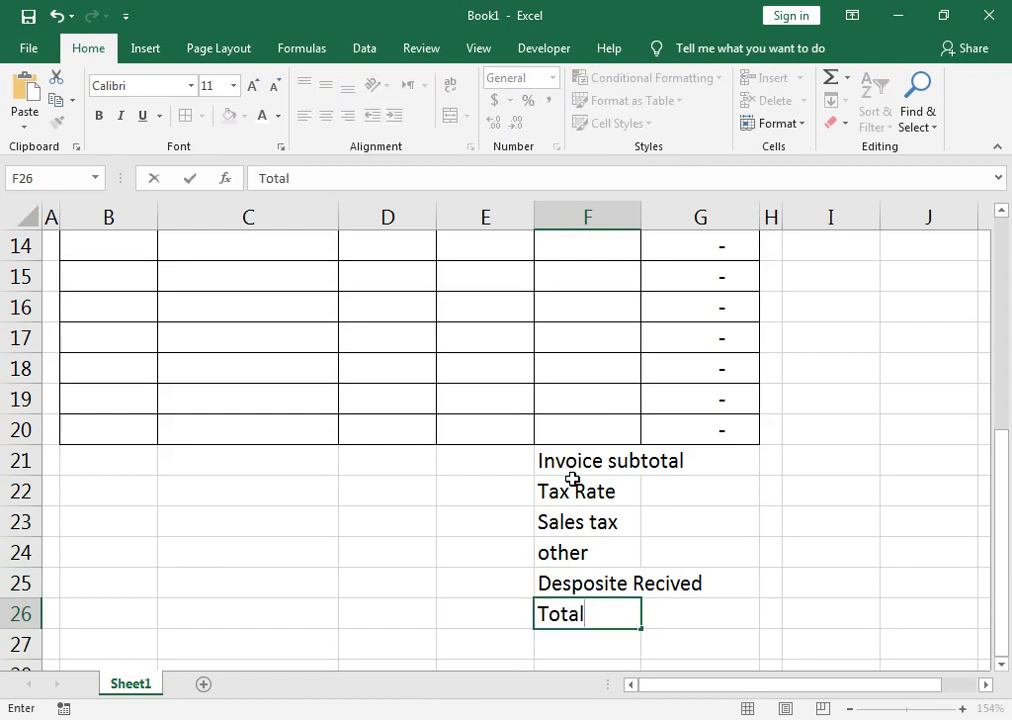
key(Tab)
key(Up)
key(Up)
key(Up)
key(Up)
key(Up)
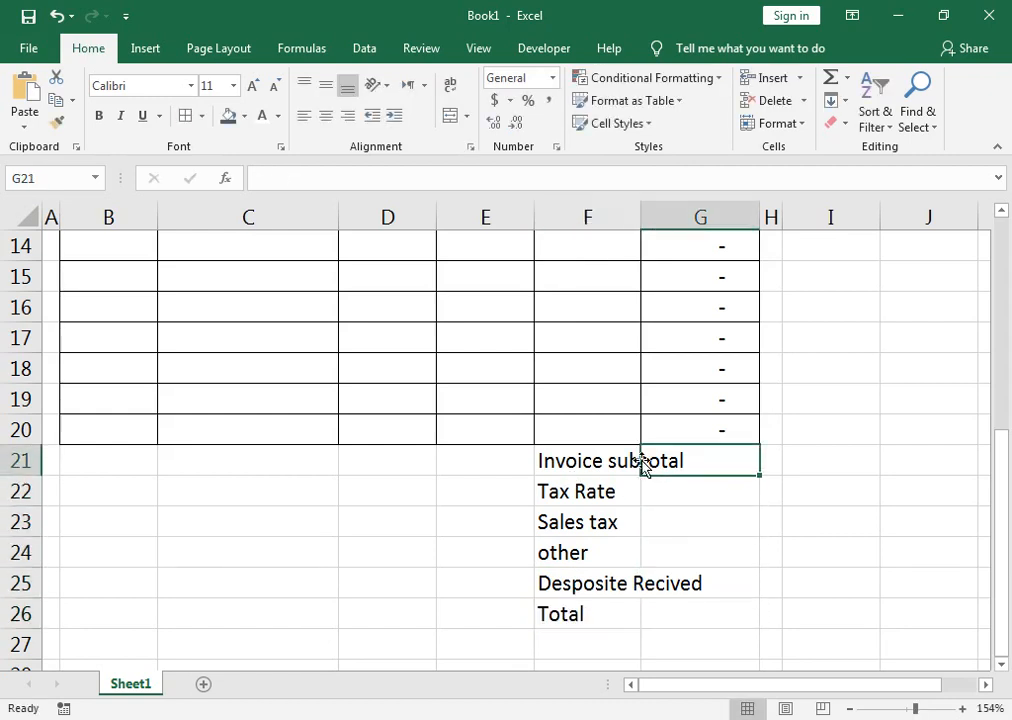
Merge E21:F26 across each row and format the summary labels bold at font size 10.
drag(468, 472, 594, 603)
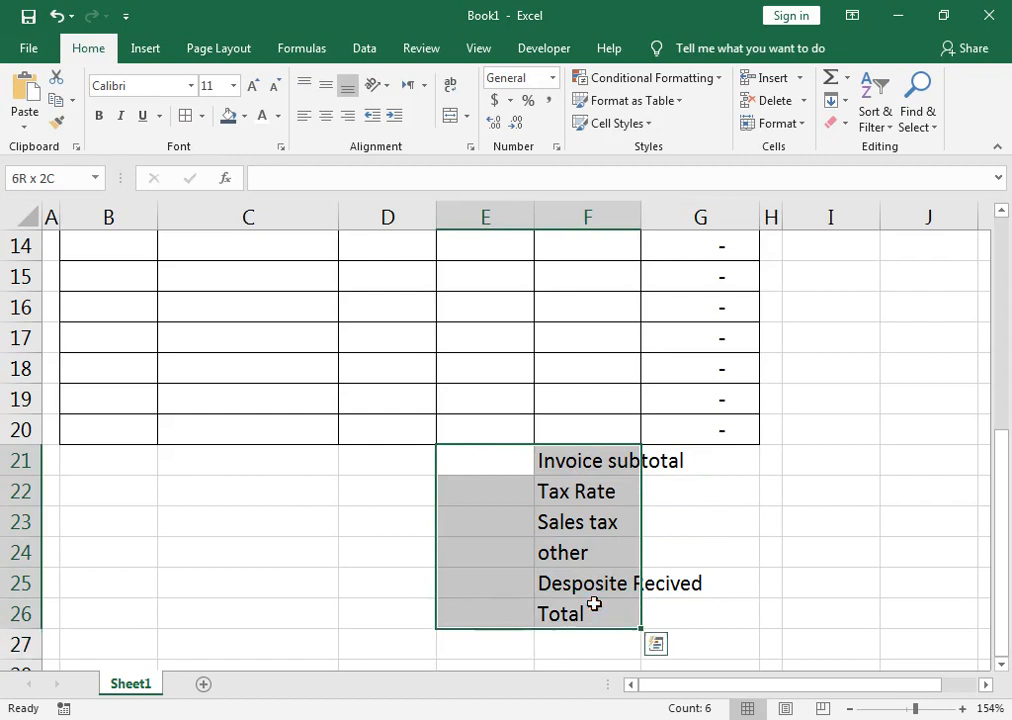
click(466, 116)
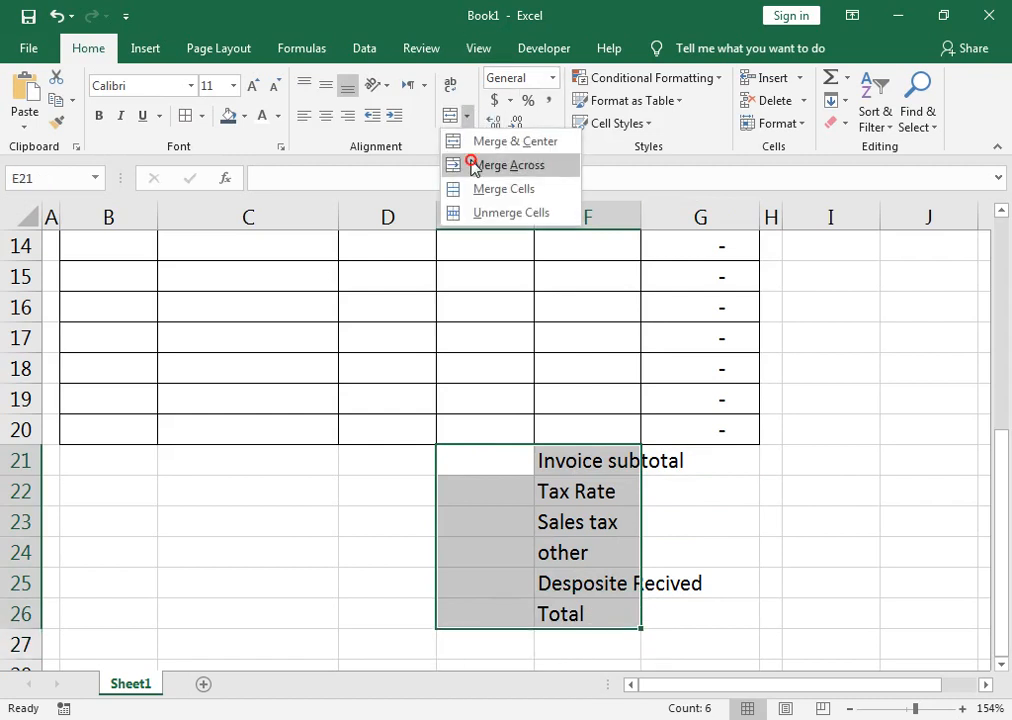
click(473, 166)
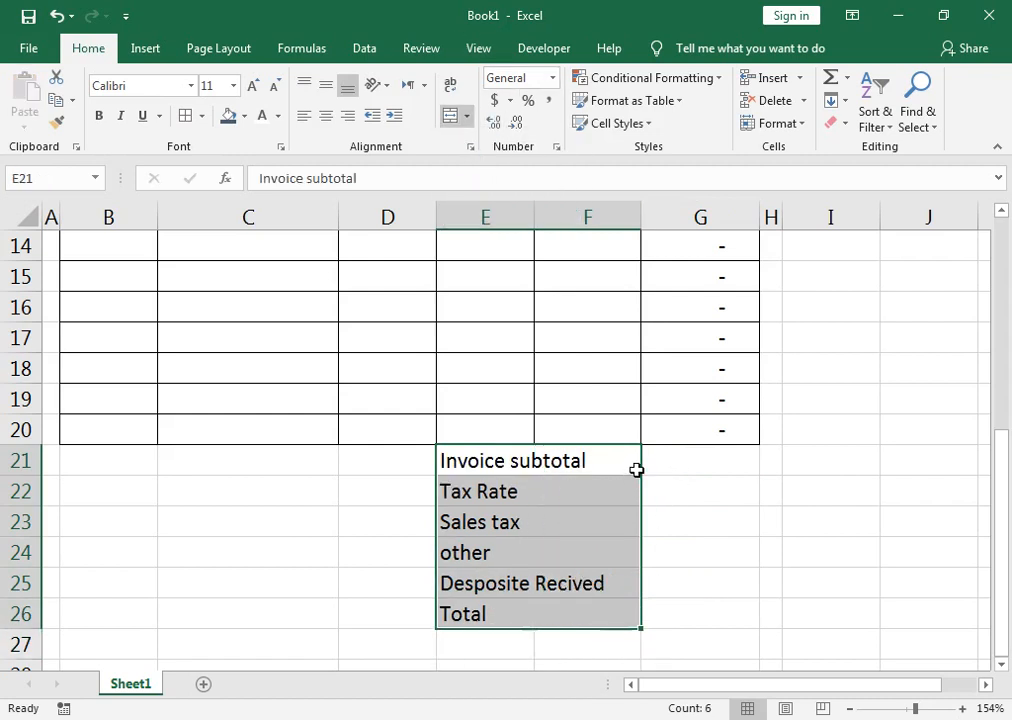
click(275, 95)
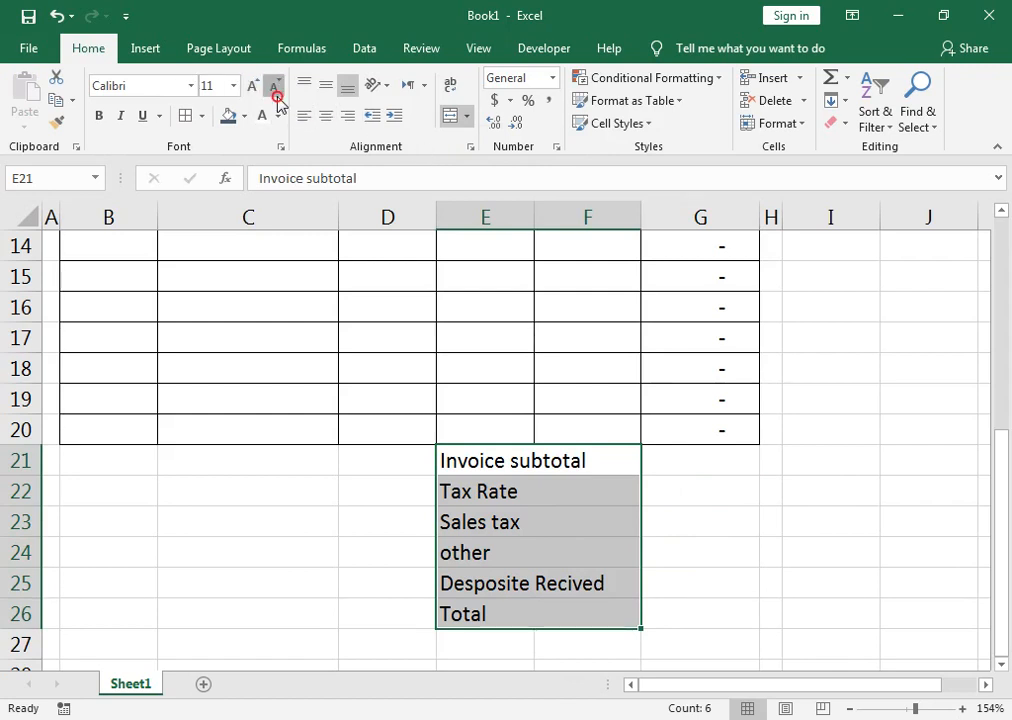
click(99, 116)
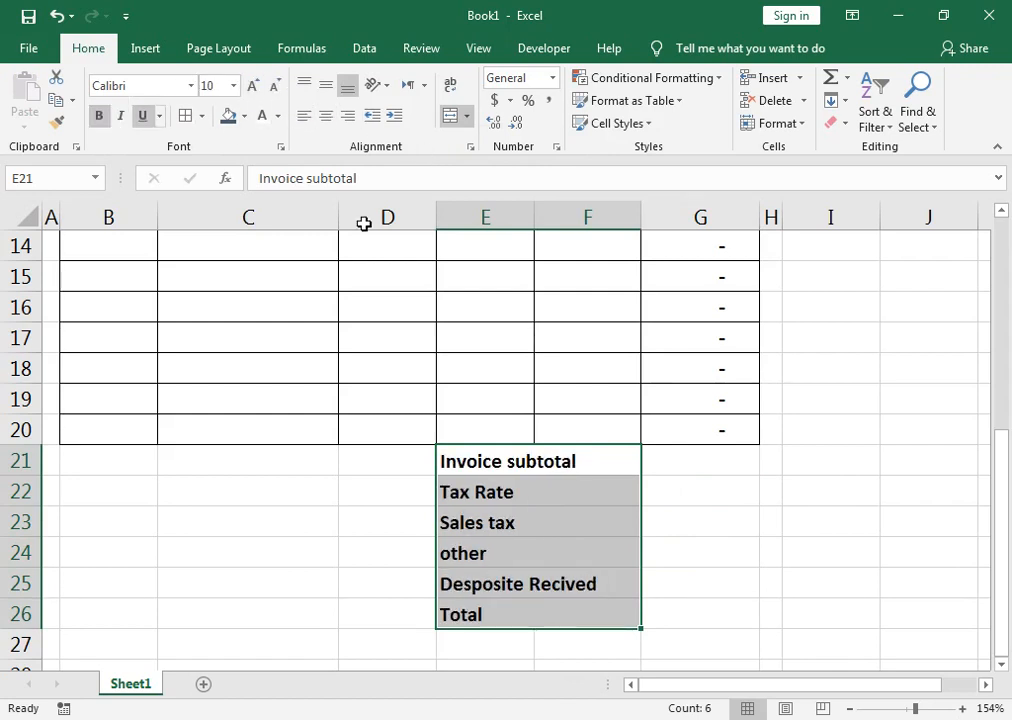
Add all borders to the summary block E21:G26 and turn off the sheet gridlines.
click(678, 464)
drag(680, 461, 568, 605)
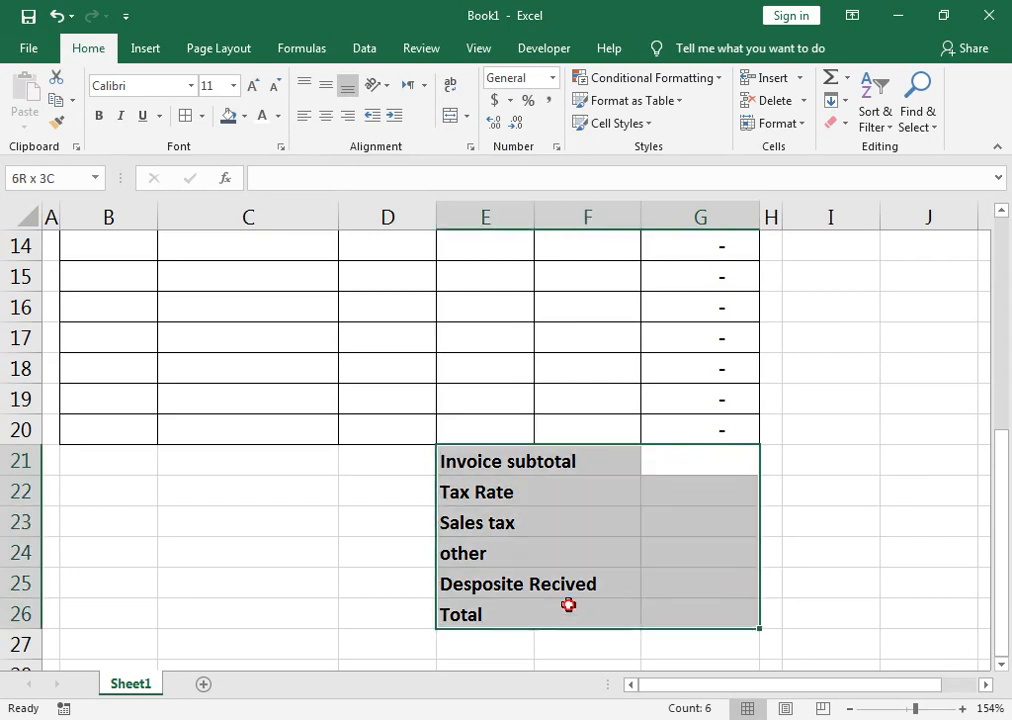
click(186, 116)
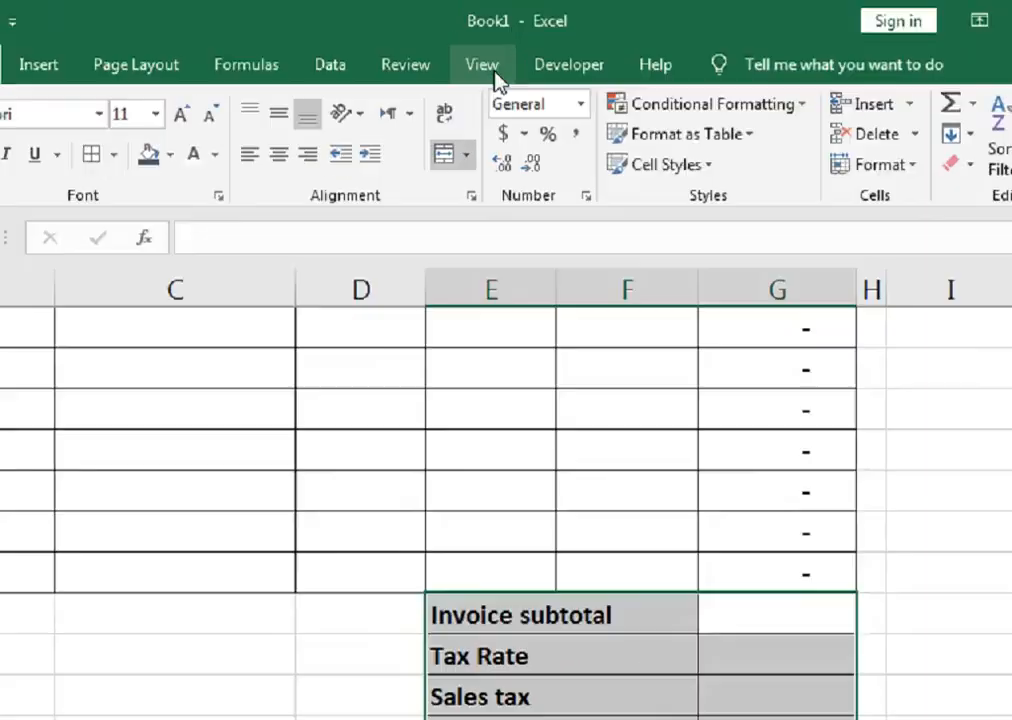
click(487, 54)
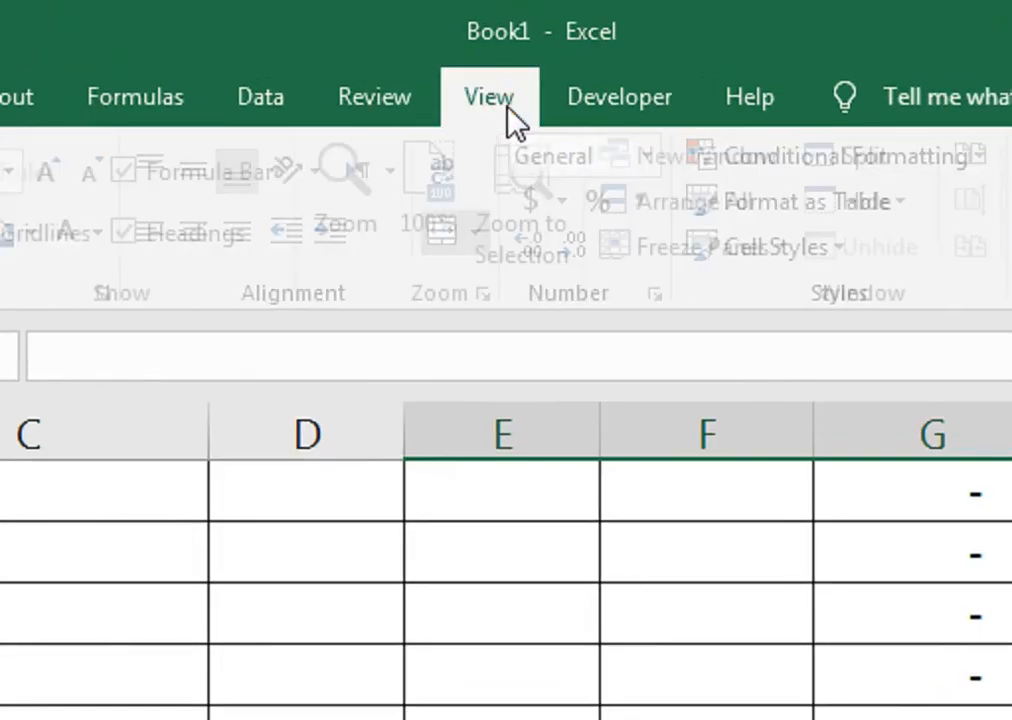
click(248, 234)
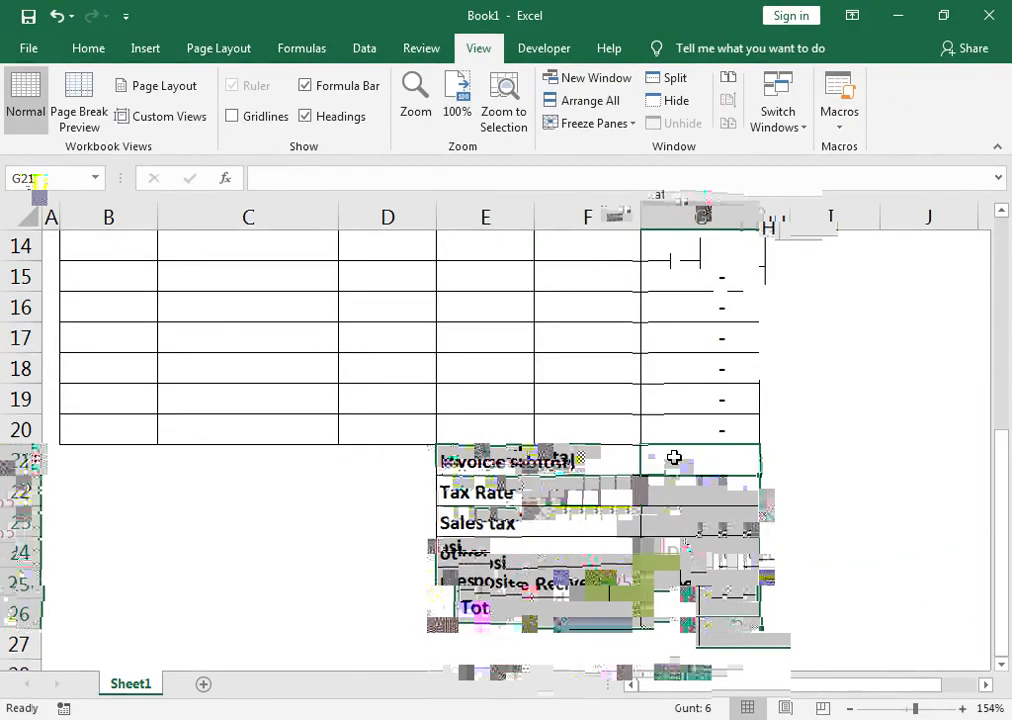
Calculate the invoice subtotal in G21 with a SUM of the prices in G9:G20.
click(898, 709)
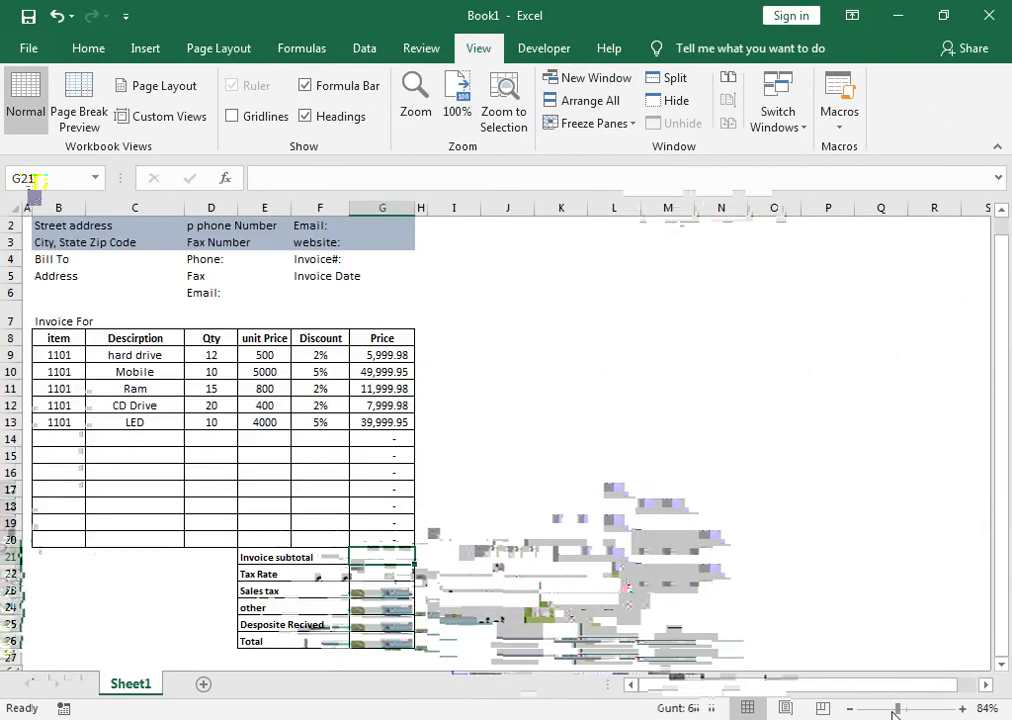
click(903, 710)
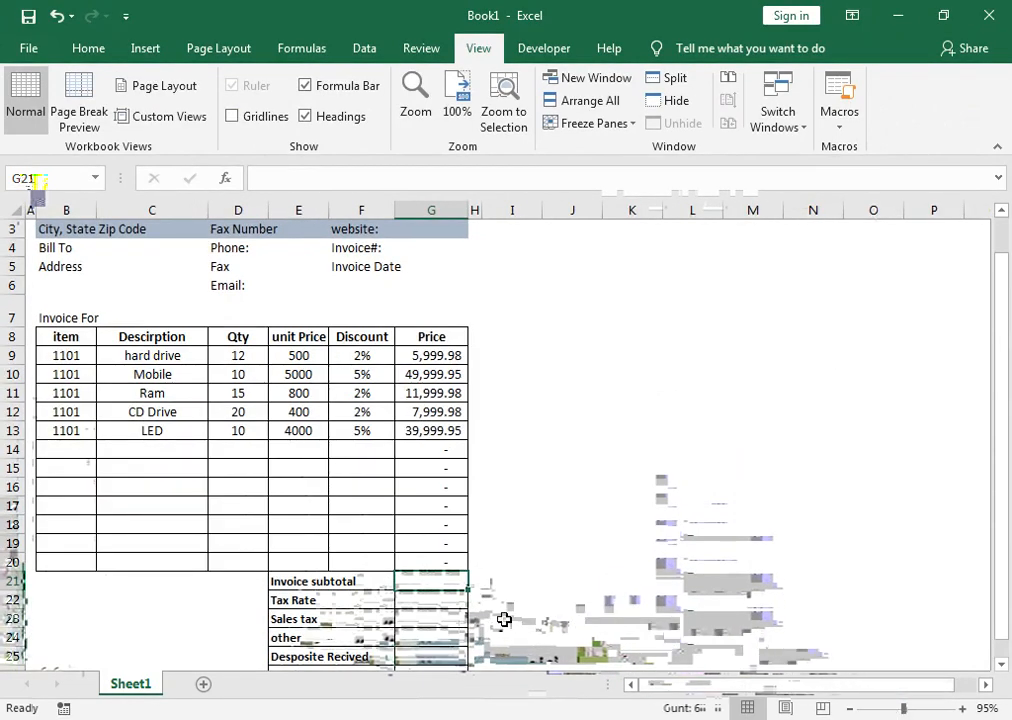
text(=su()
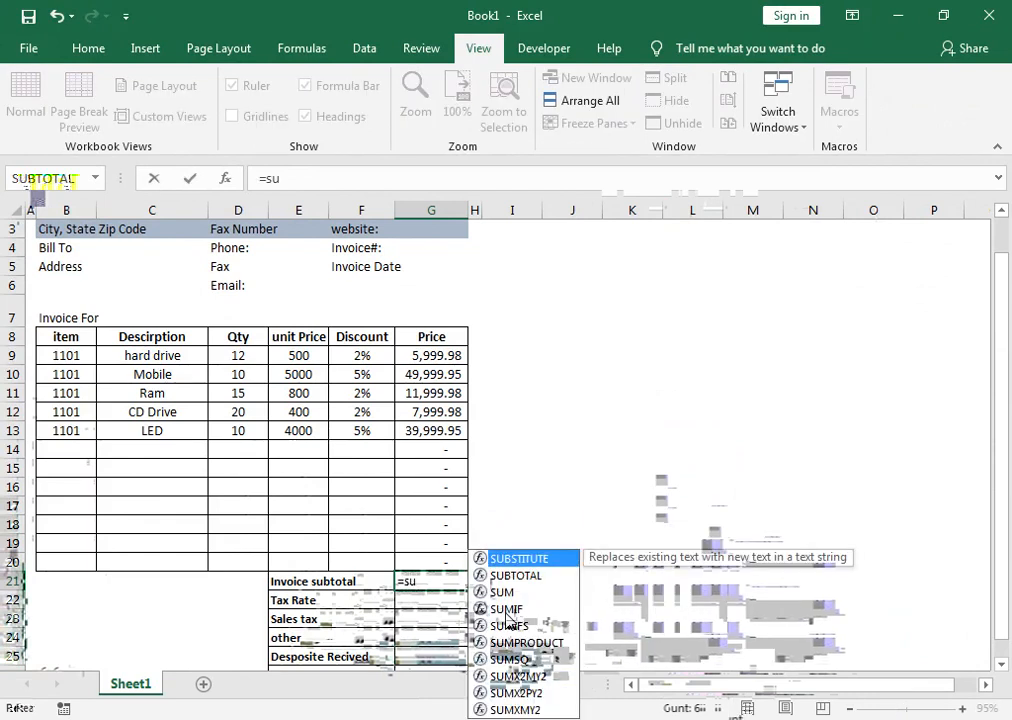
key(Up)
key(BackSpace)
key(BackSpace)
key(BackSpace)
key(BackSpace)
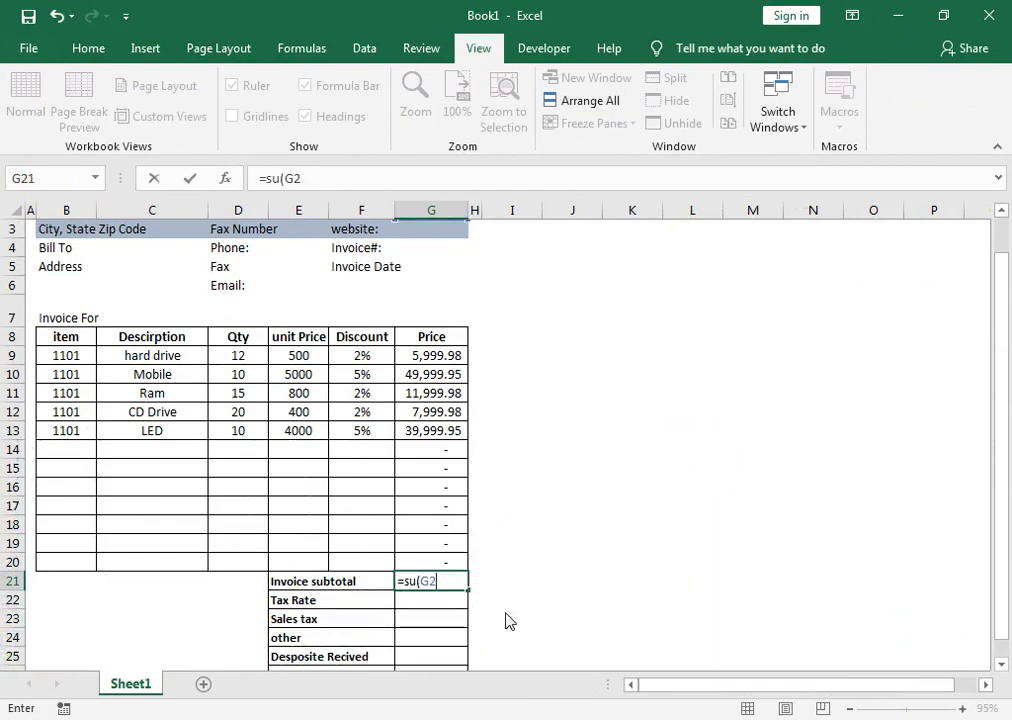
text(m)
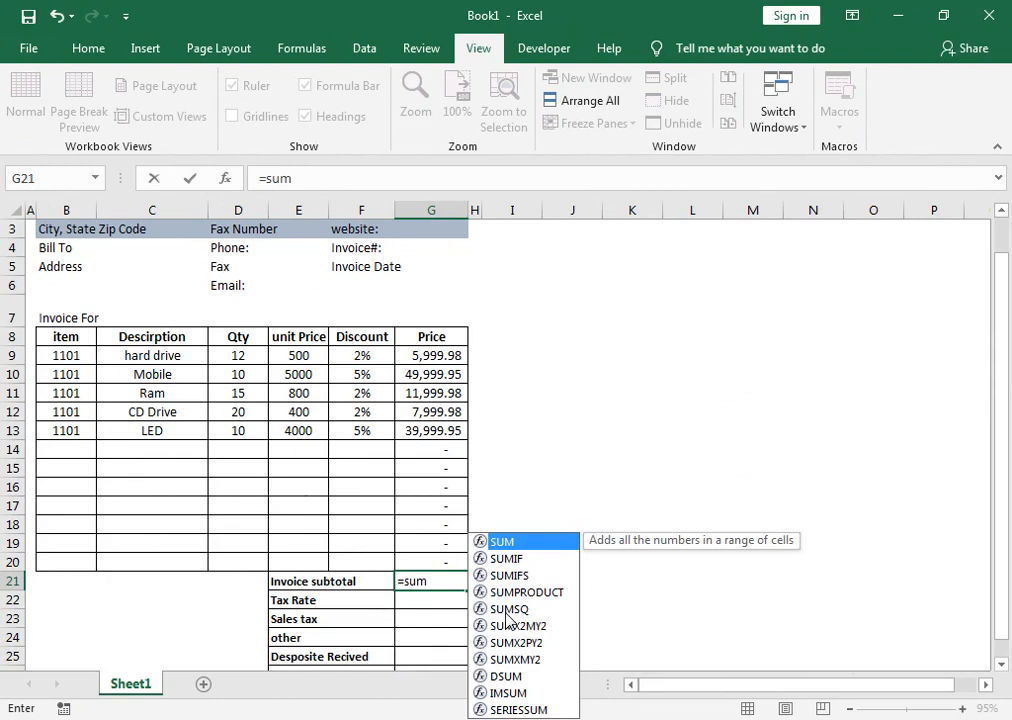
key(Tab)
key(Up)
key(shift+Up)
key(shift+Up)
key(shift+Up)
key(shift+Up)
key(shift+Up)
key(shift+Up)
key(shift+Up)
key(shift+Up)
key(shift+Up)
key(shift+Up)
key(shift+Up)
key(shift+Up)
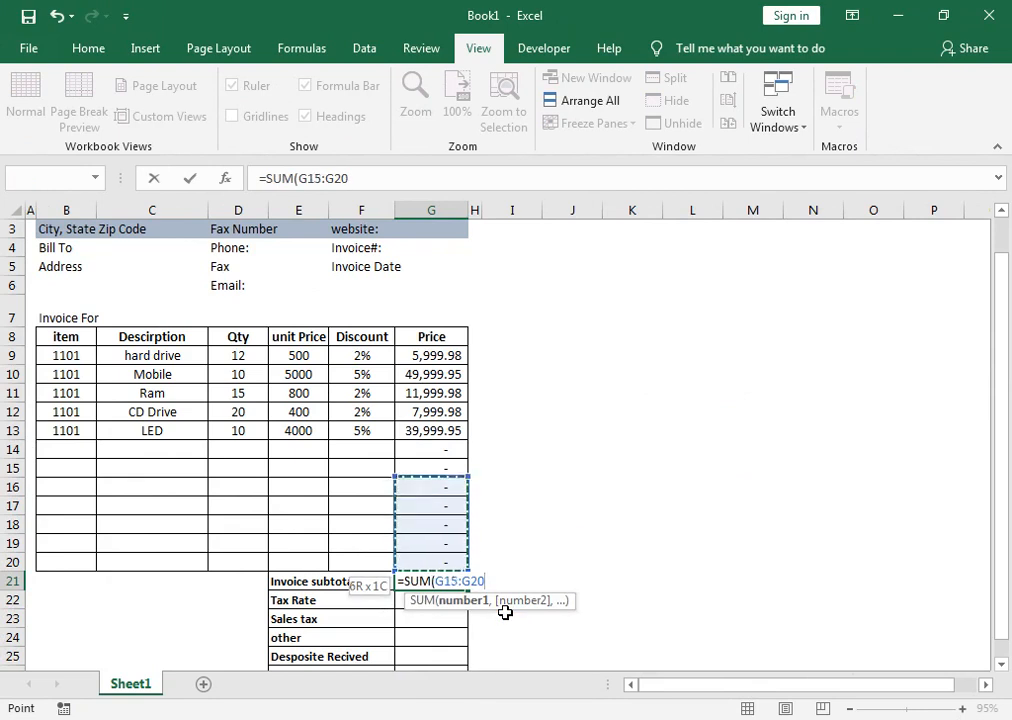
key(shift+Down)
key(Return)
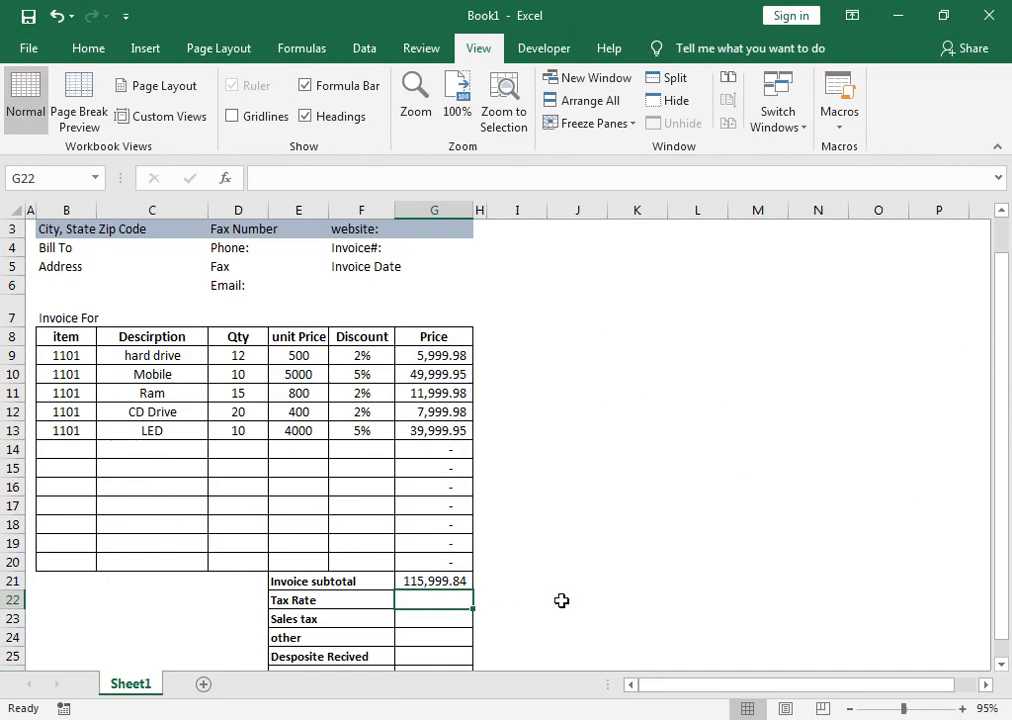
Enter a tax rate of 5% in G22.
text(5)
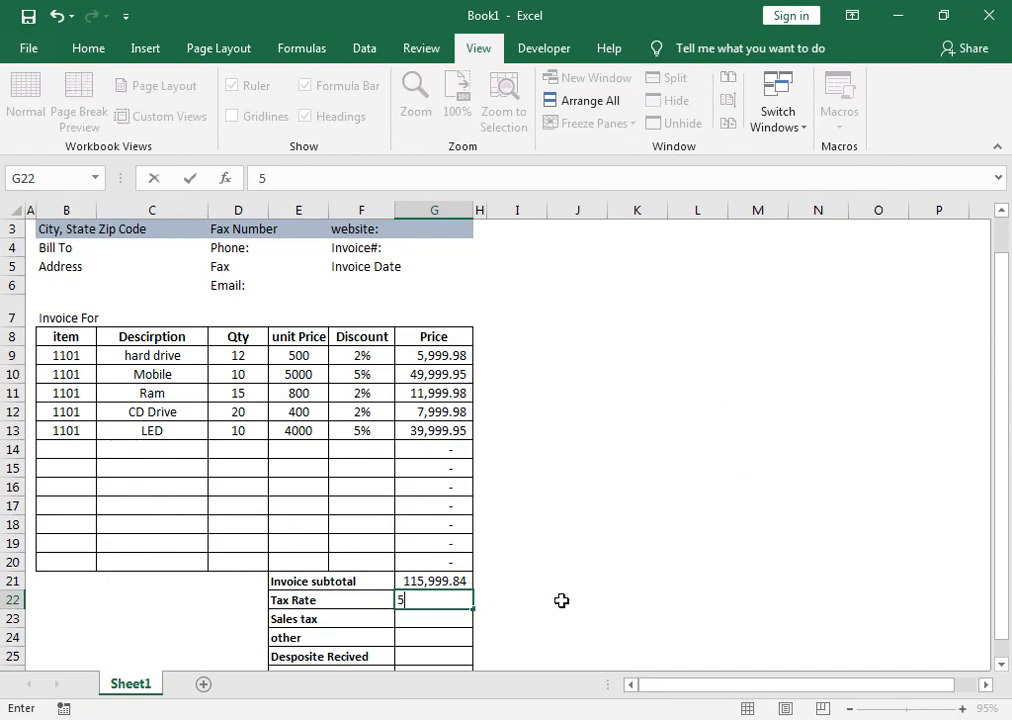
text(%)
key(Return)
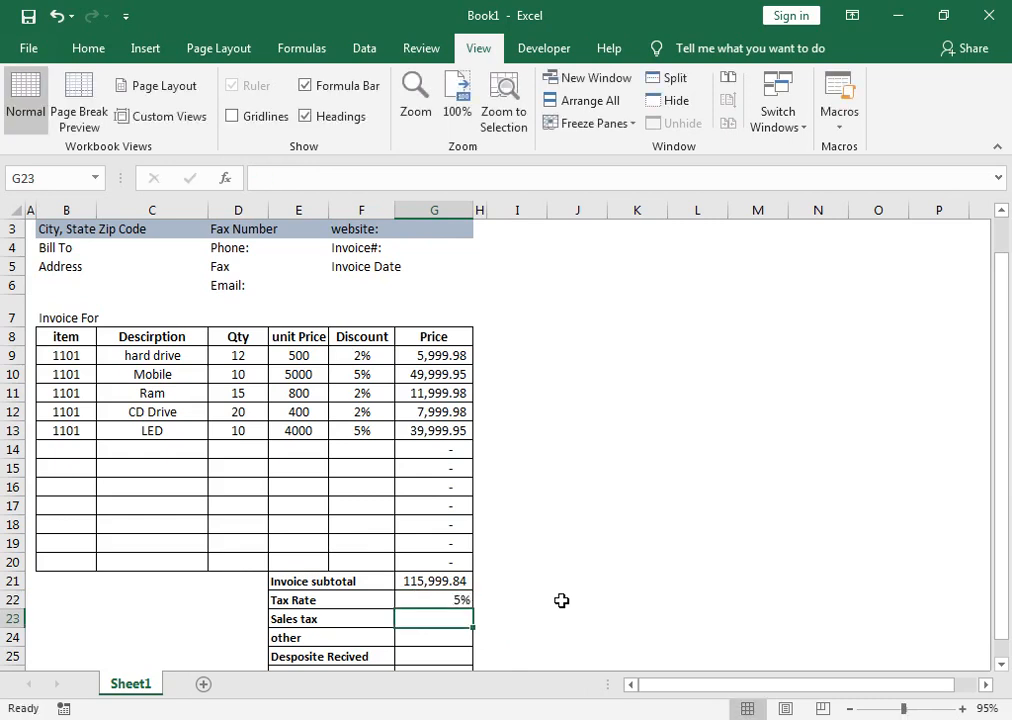
Calculate the sales tax in G23 with the formula =G21*G22.
text(=)
key(Up)
key(Up)
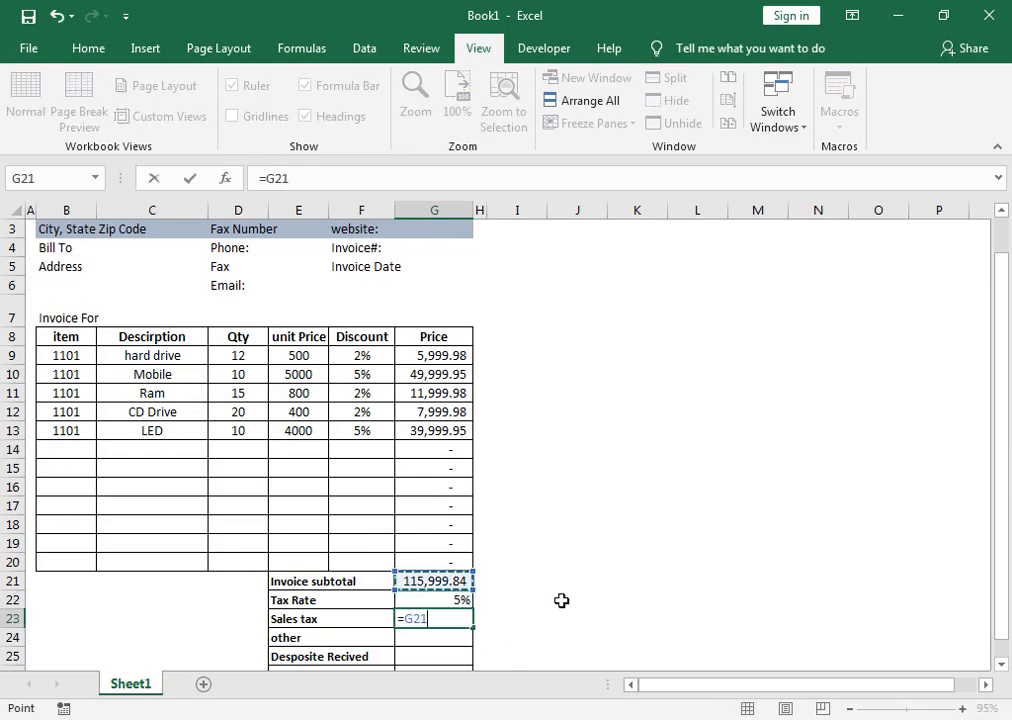
text(*)
key(Up)
key(Return)
key(Return)
key(Return)
key(Up)
key(Up)
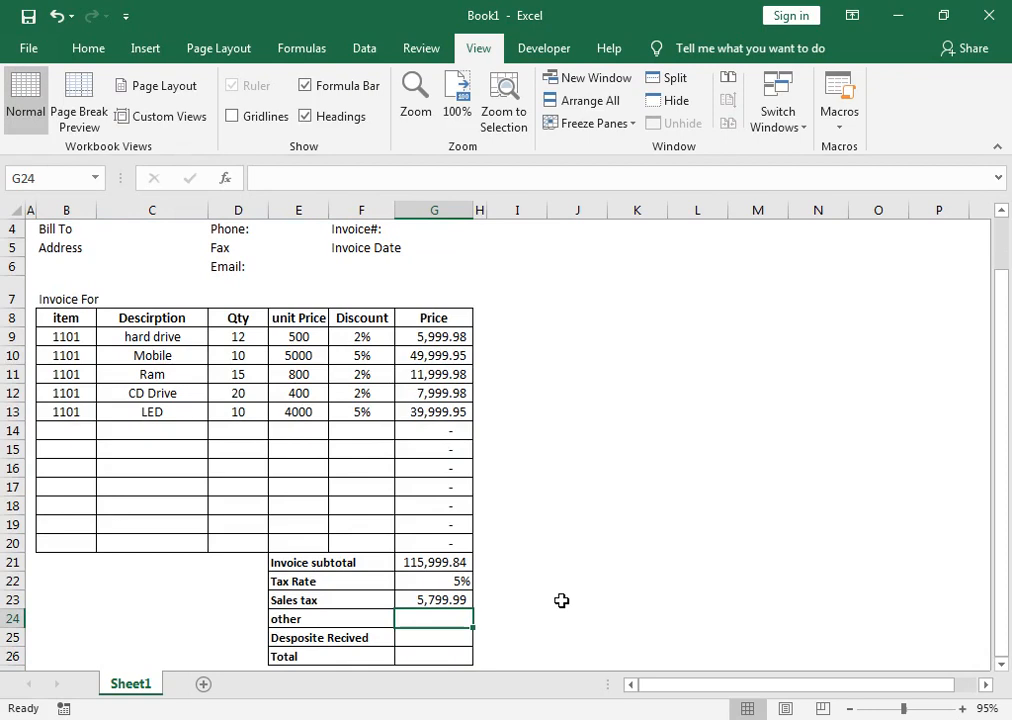
key(Up)
key(Up)
key(Up)
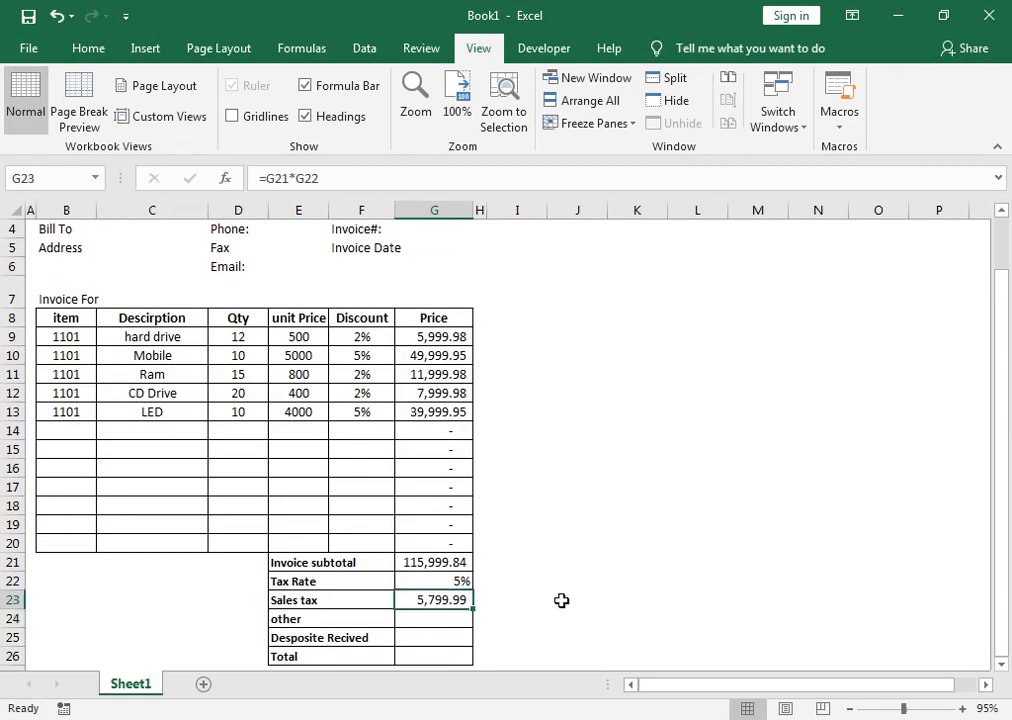
key(Down)
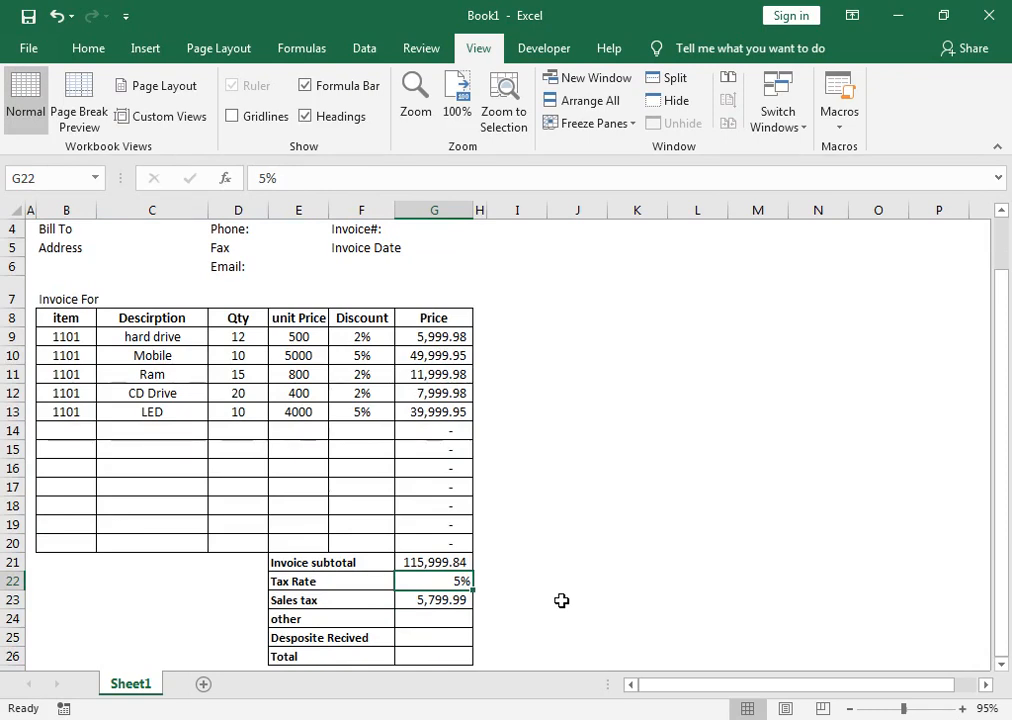
key(Down)
key(Down)
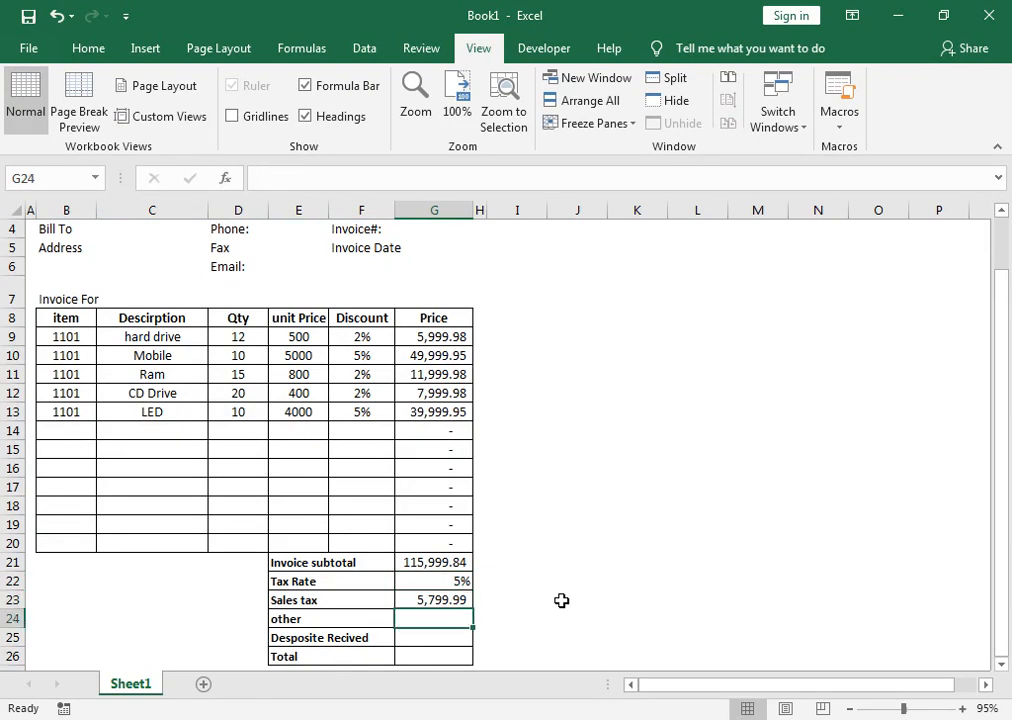
Enter 5000 as the "other" amount in G24.
text(5000)
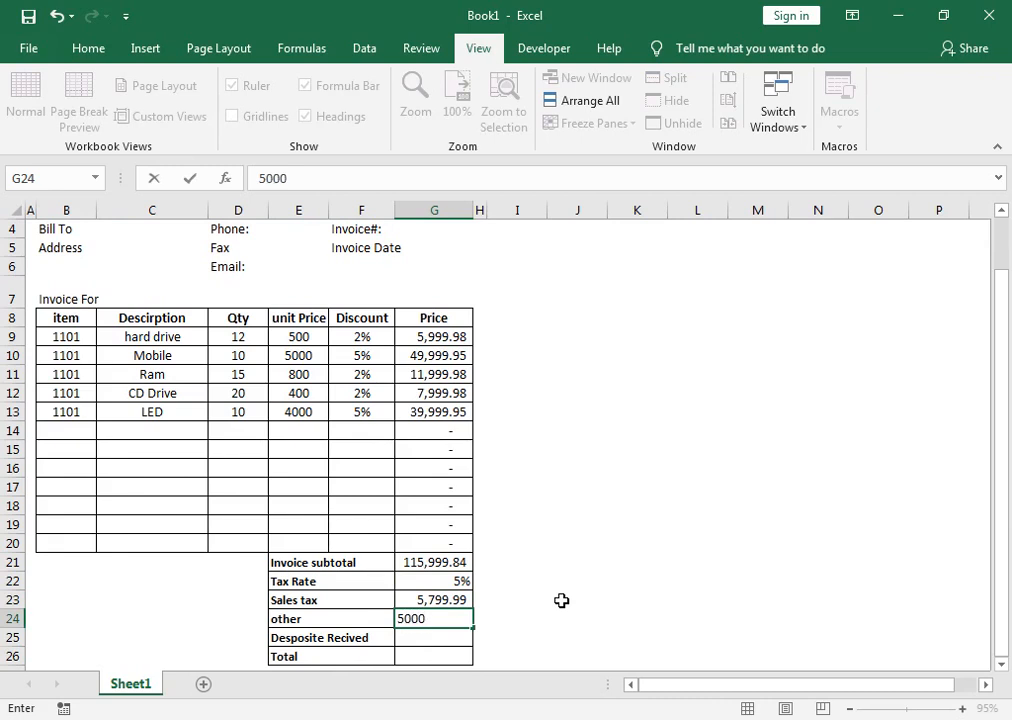
text(0)
key(Return)
key(Up)
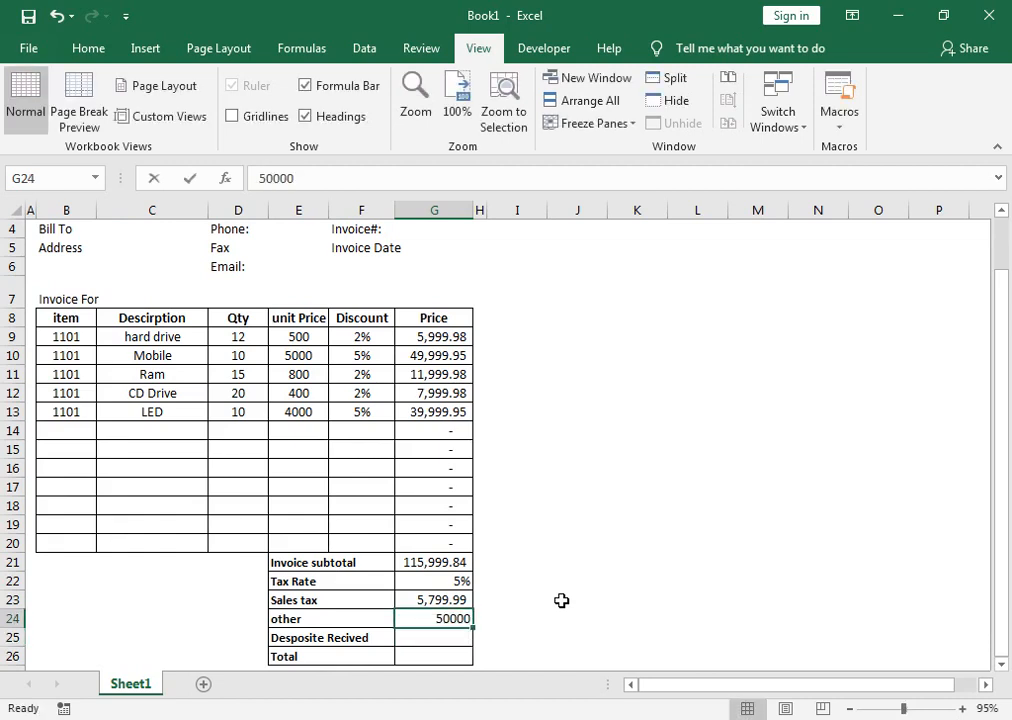
key(F2)
key(BackSpace)
key(Return)
key(Return)
key(Return)
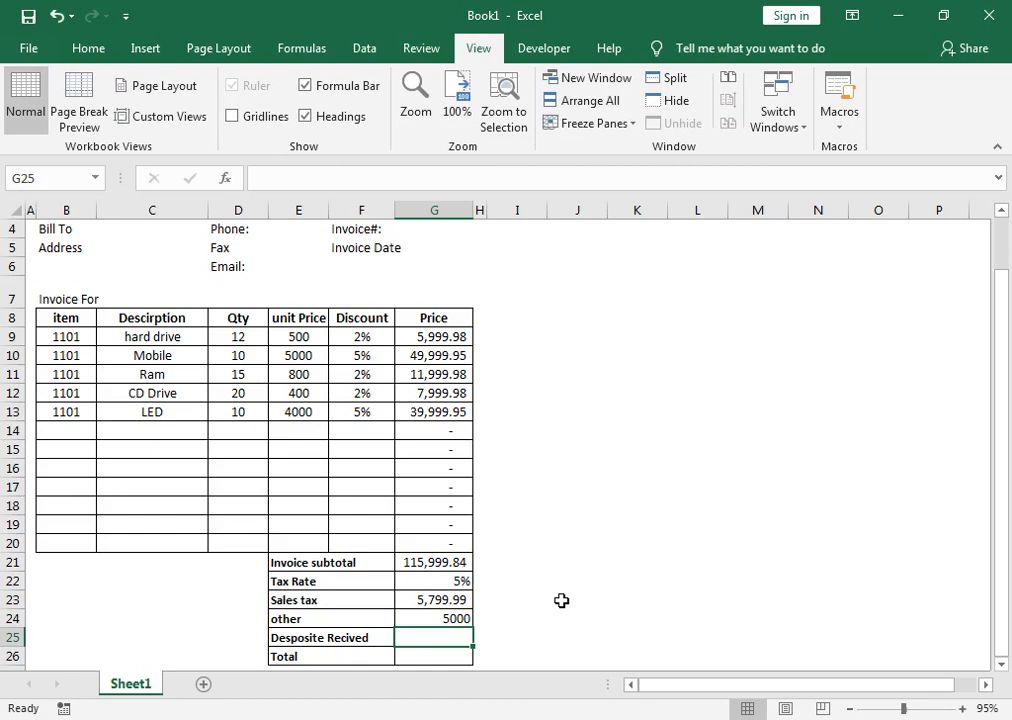
Enter 50000 as the deposit received in G25.
key(Up)
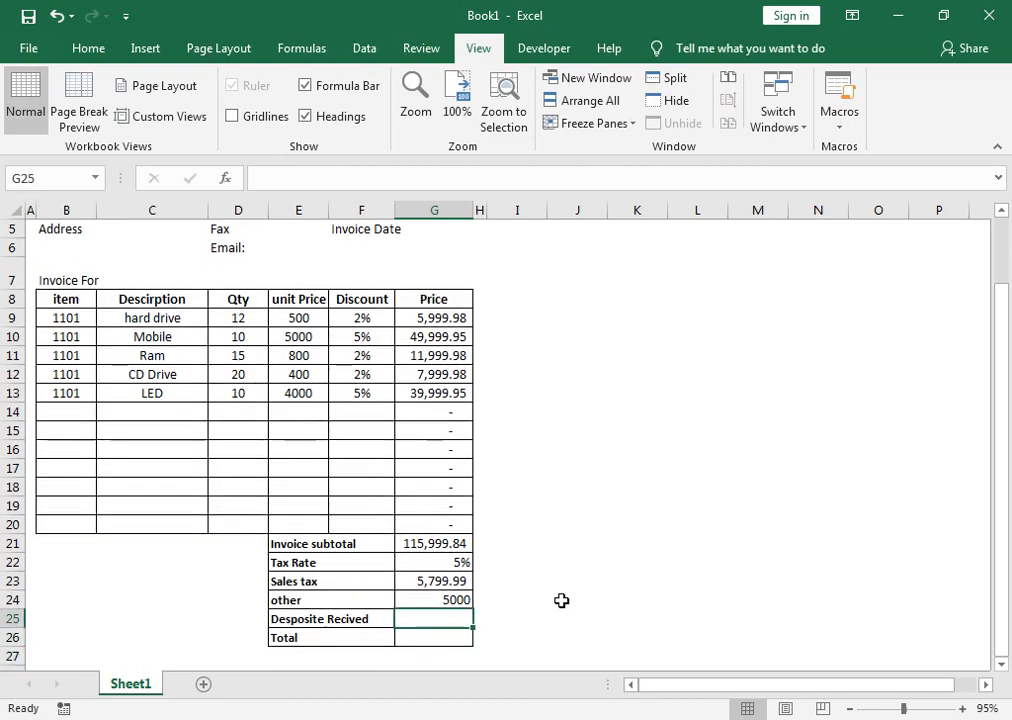
text(1)
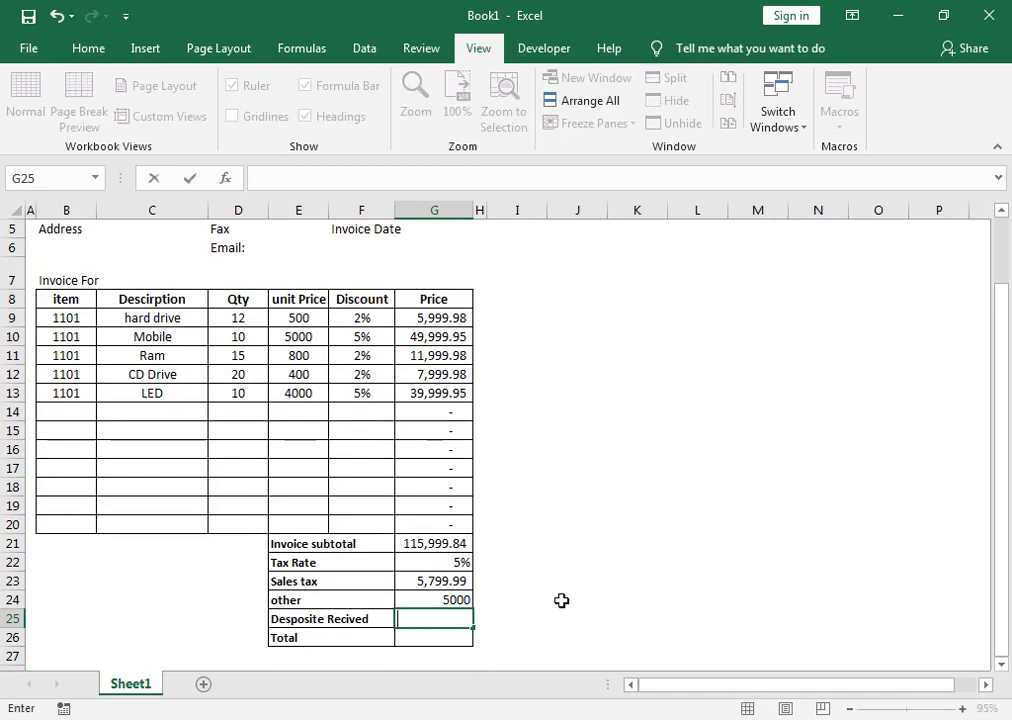
text(50000)
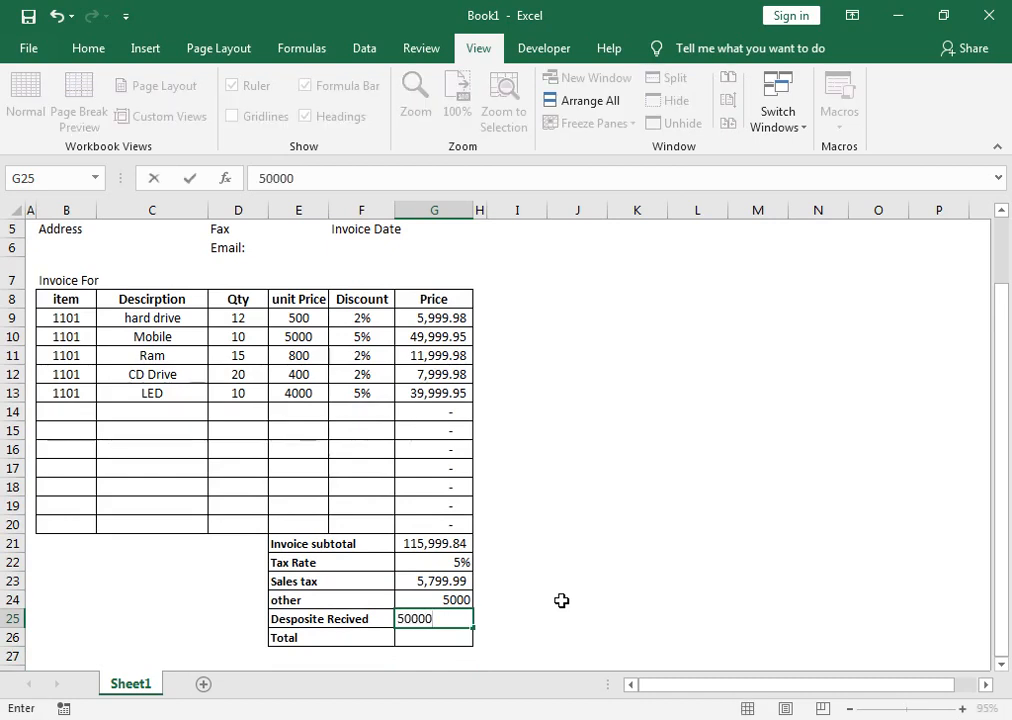
key(Return)
Apply the comma number style to the summary amounts in G22:G26.
key(Up)
key(shift+Up)
key(shift+Up)
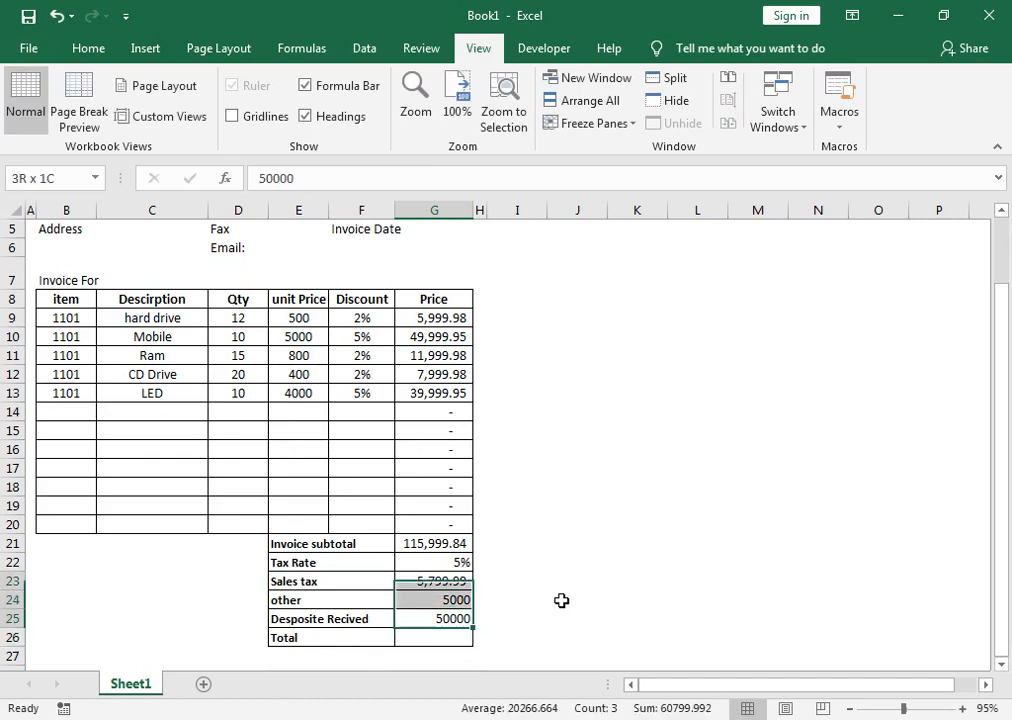
key(shift+Down)
key(Down)
key(shift+Up)
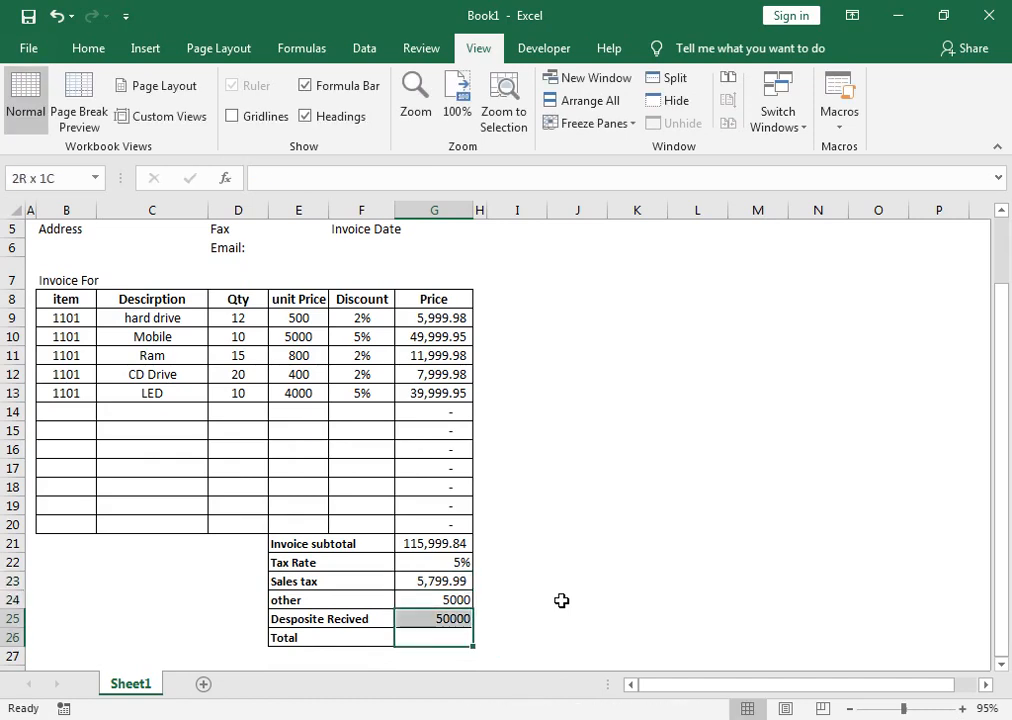
key(shift+Up)
key(shift+Up)
key(shift+Up)
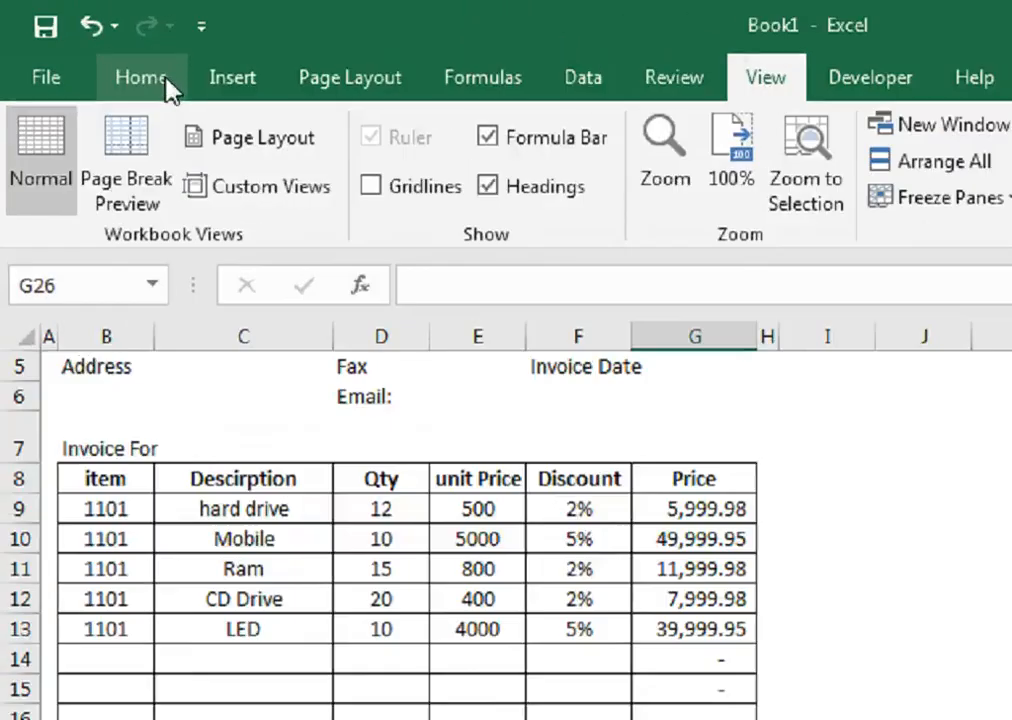
click(150, 80)
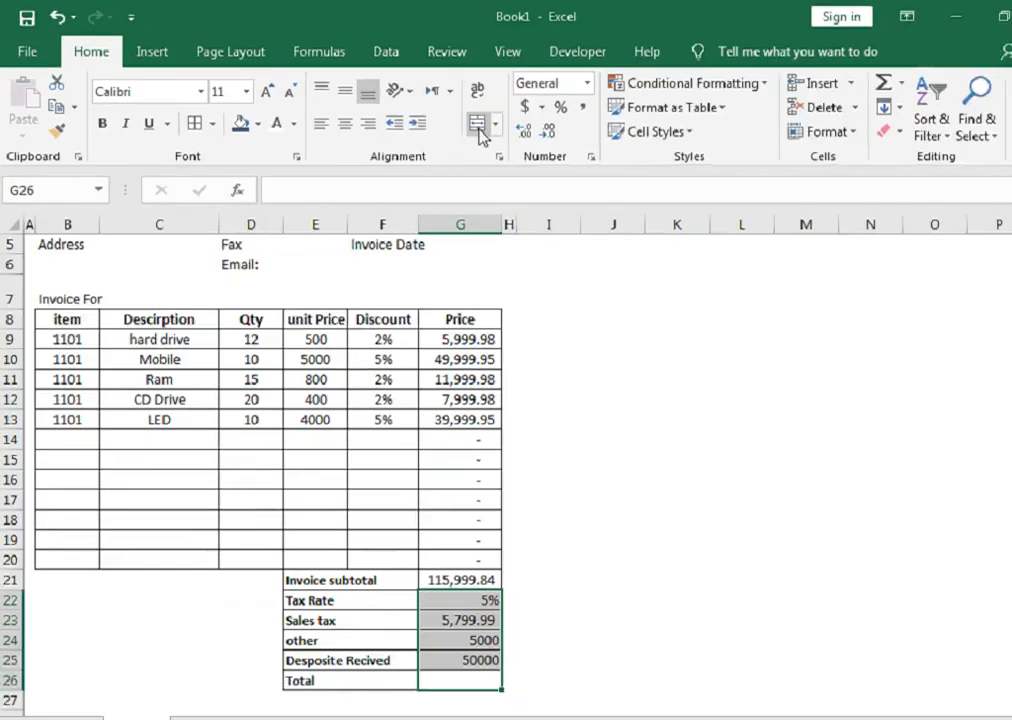
click(550, 100)
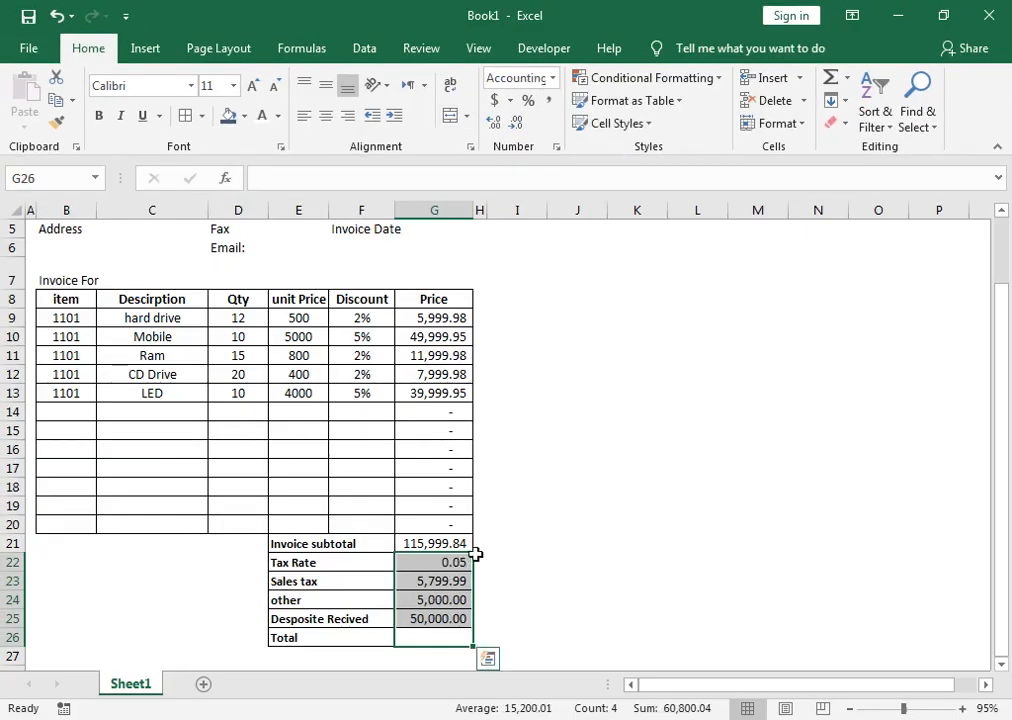
Calculate the invoice total in G26 with the formula =G21+G23+G24-G25.
click(445, 635)
text(=)
key(Up)
key(Up)
key(Up)
key(Up)
key(Up)
text(+)
key(Up)
key(Up)
key(Up)
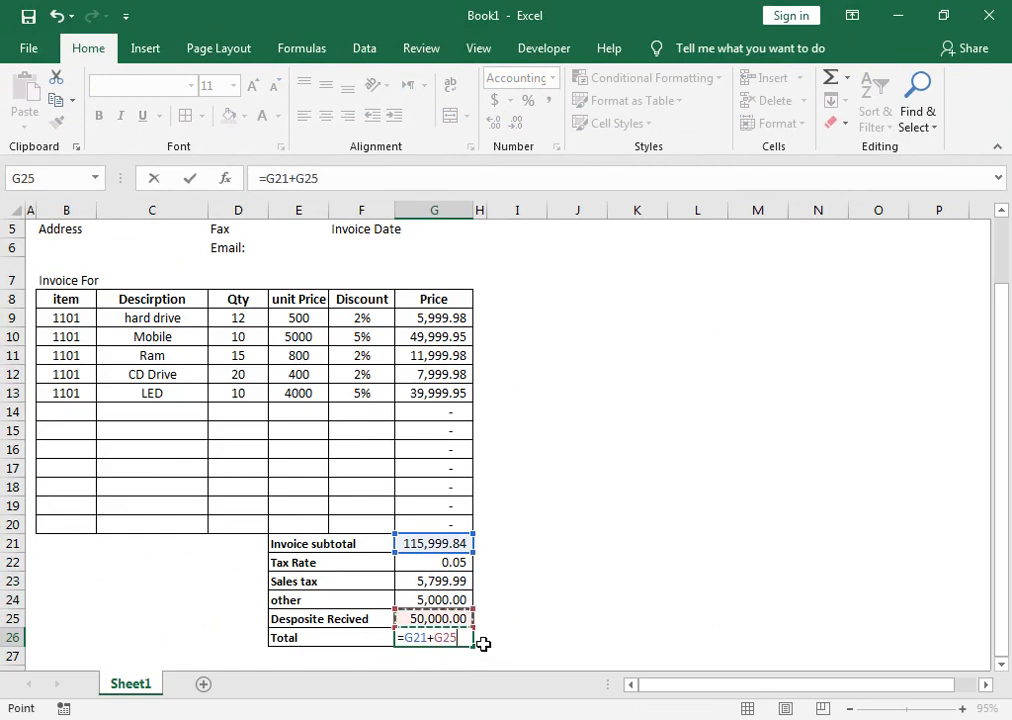
text(+)
key(Up)
key(Up)
text(-)
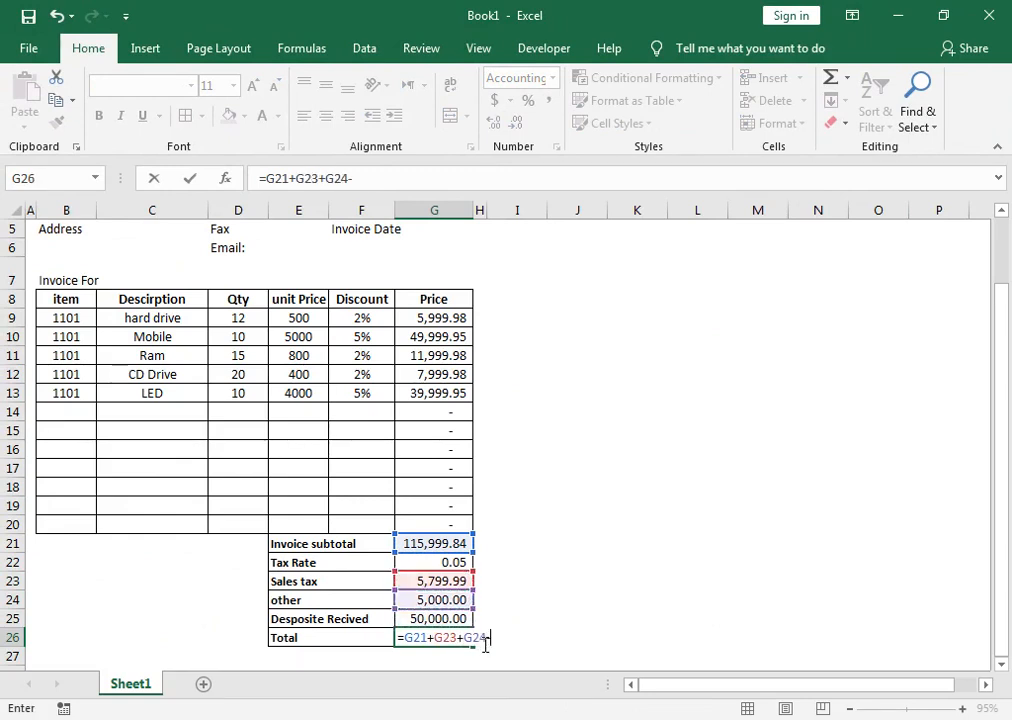
key(Up)
key(Return)
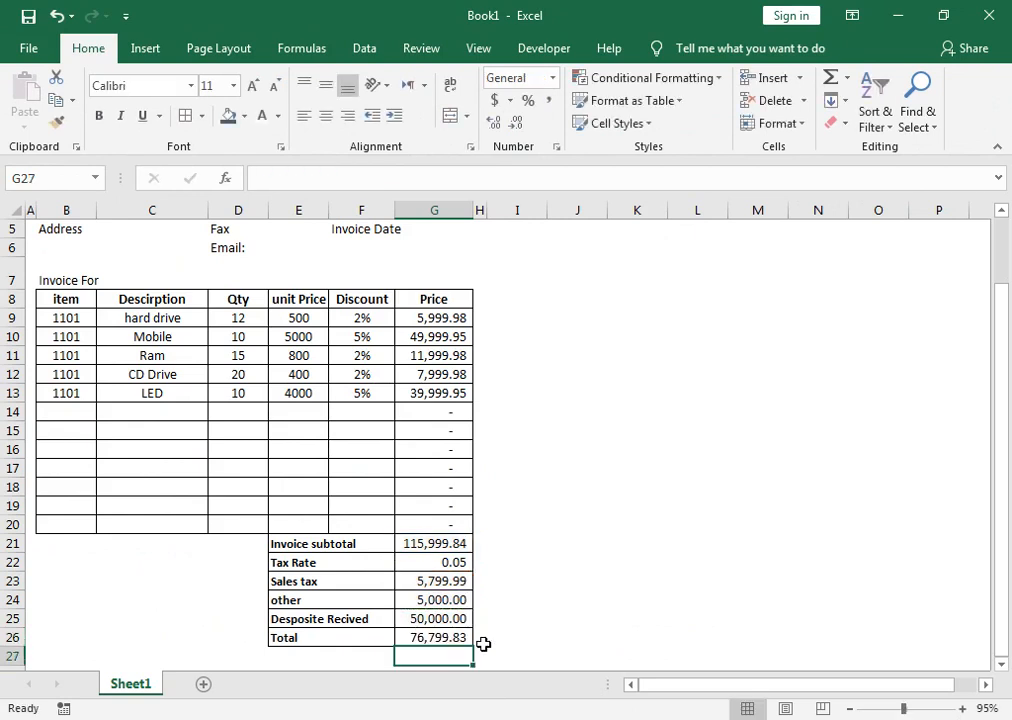
key(Up)
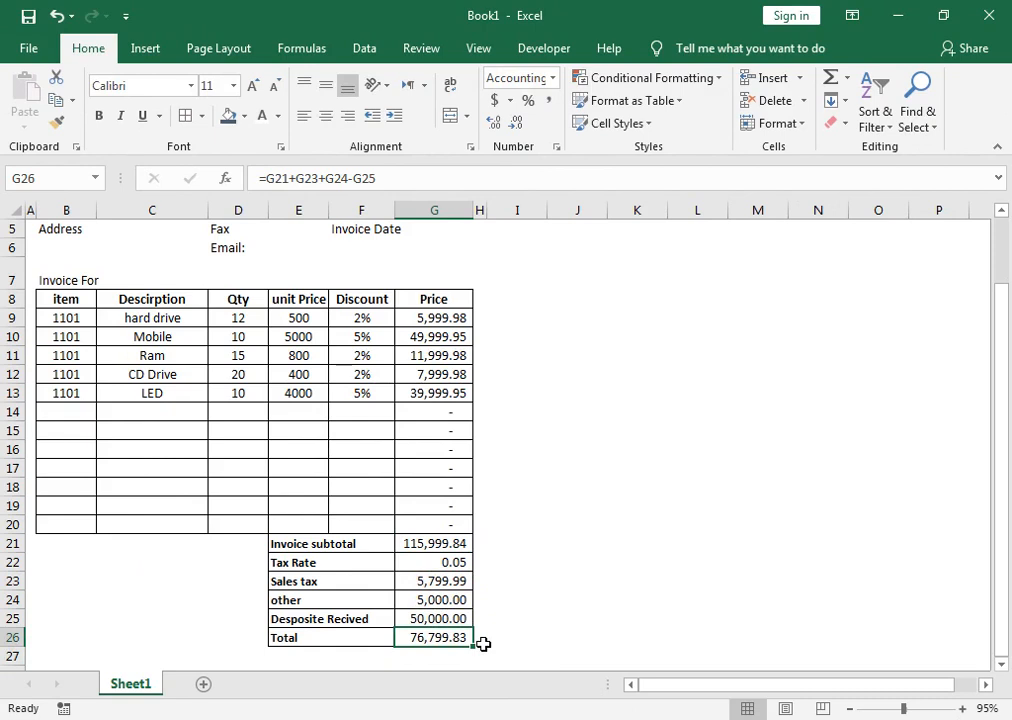
Increase the font size of the Total label in row 26 to 12.
click(323, 635)
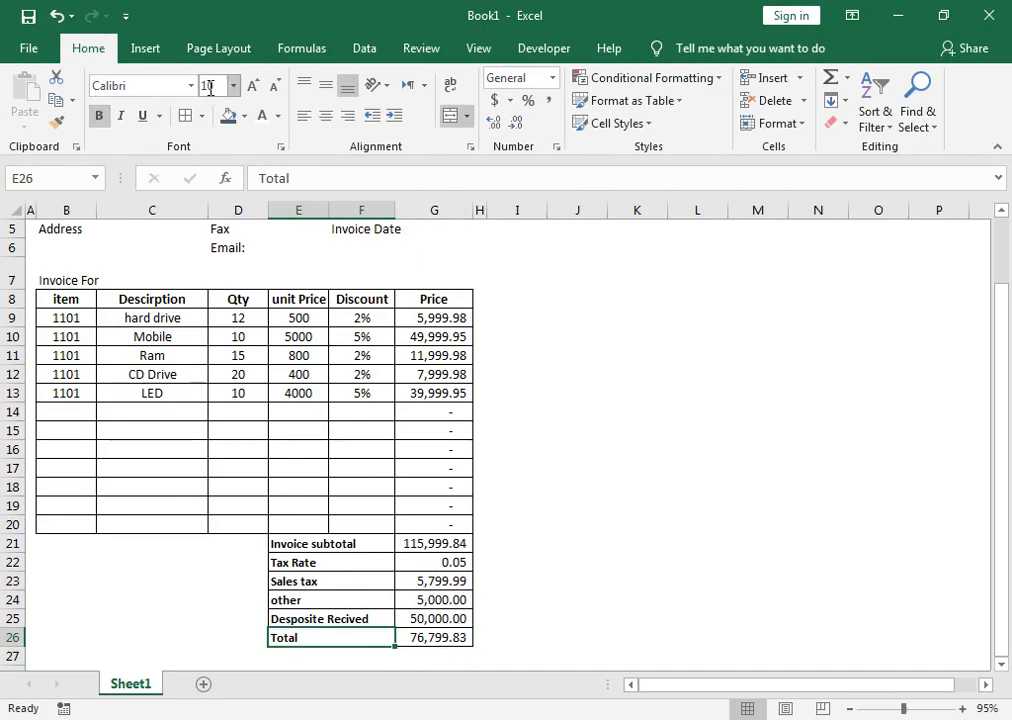
click(253, 85)
click(253, 85)
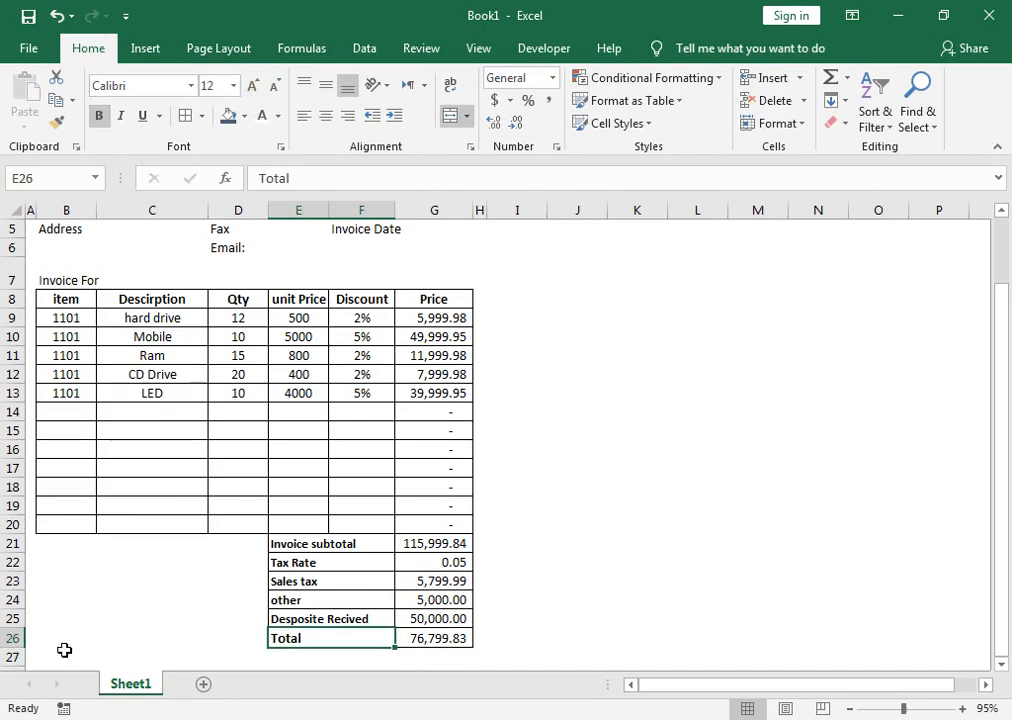
Add the note "Make all Checks Payable To Company Name" in B27, make it bold and enlarge its font one step.
click(32, 656)
key(Right)
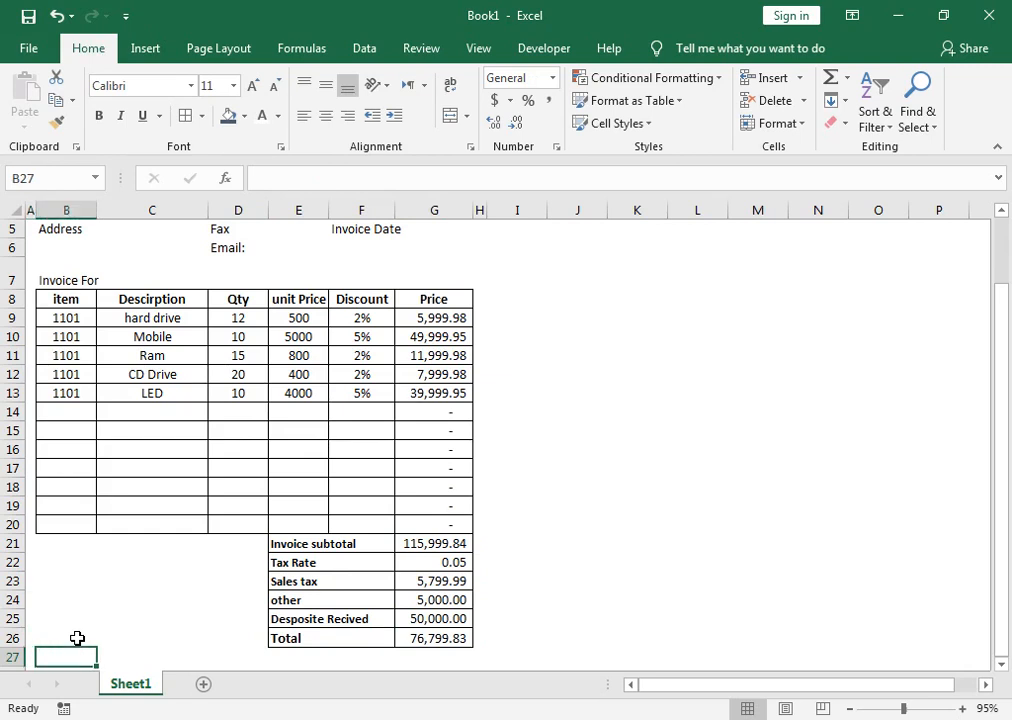
text(Ma)
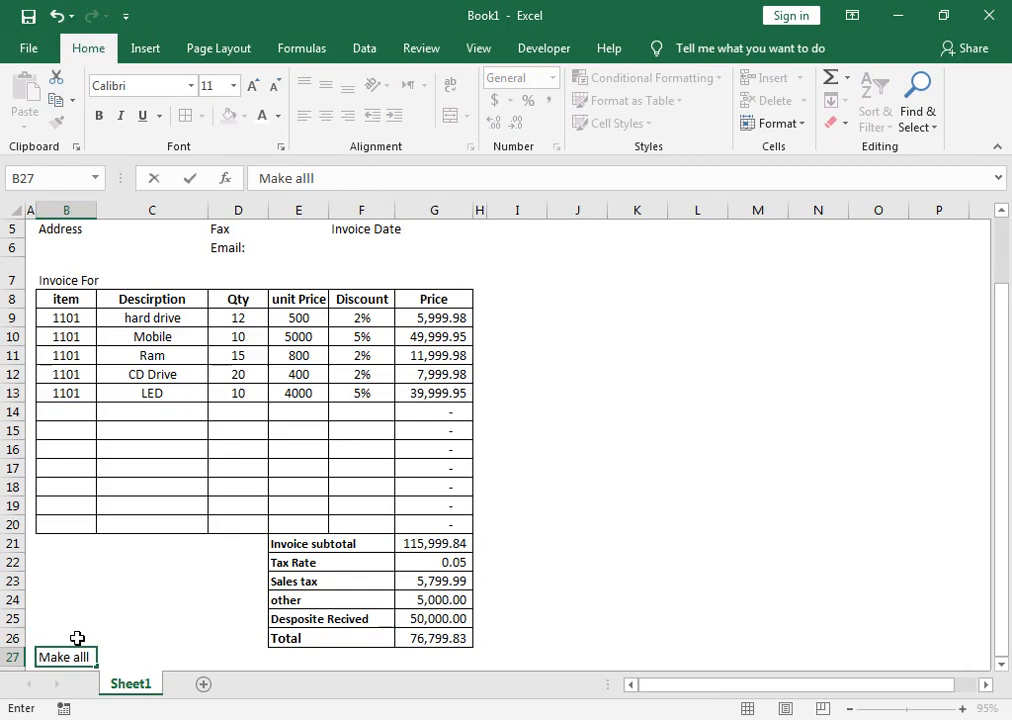
text(ke all Checks PAyable To)
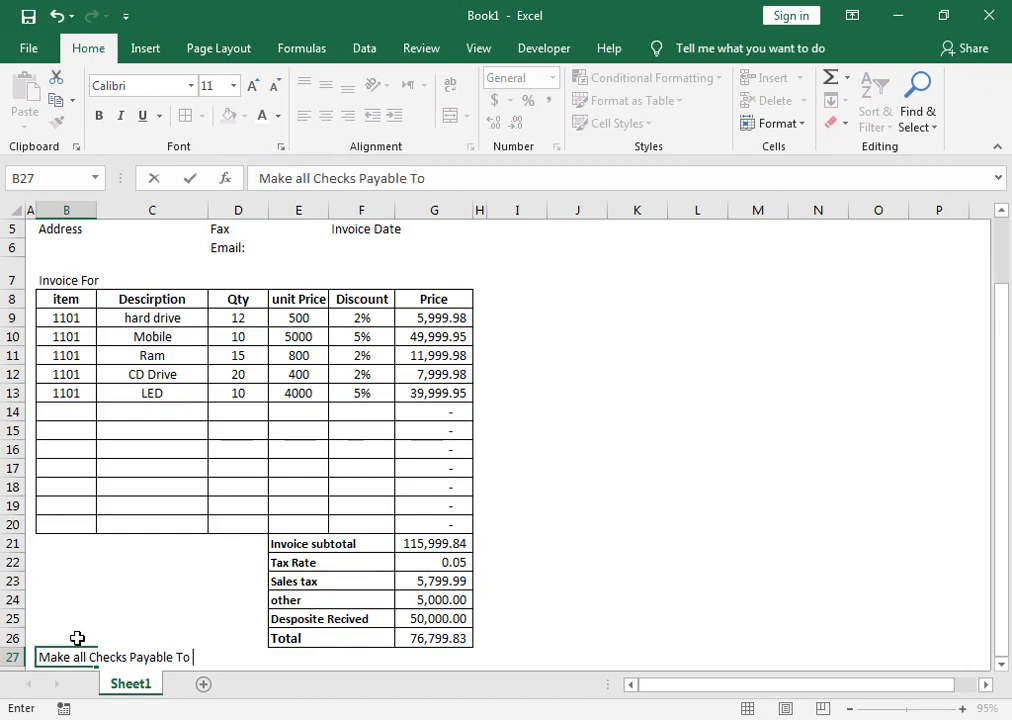
text( Company Name)
key(Tab)
key(Left)
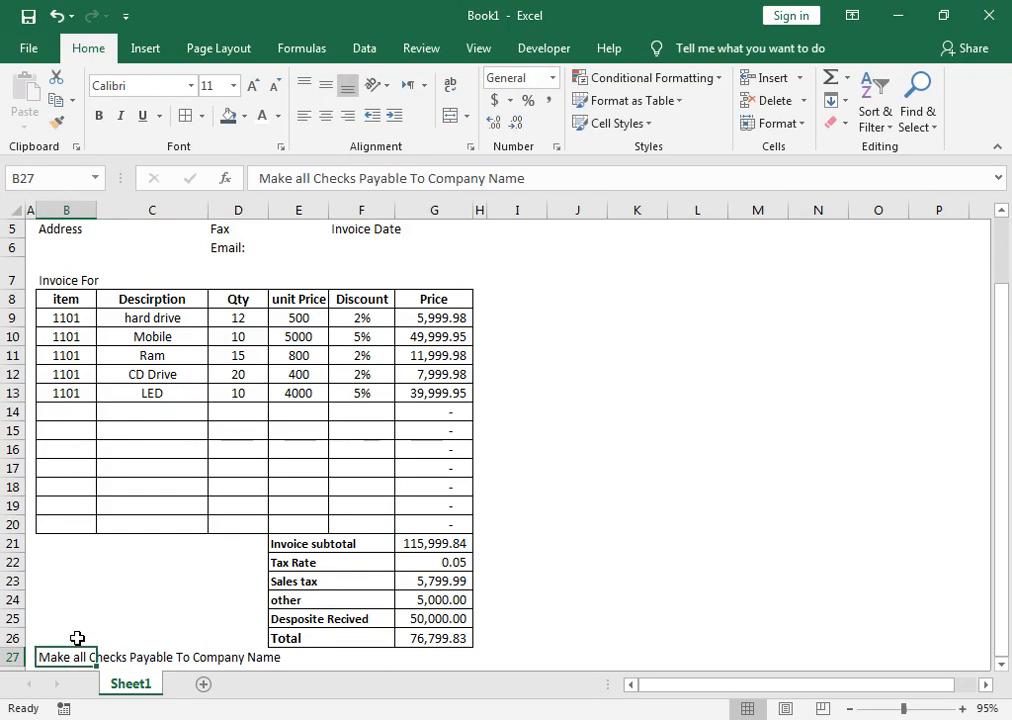
click(98, 116)
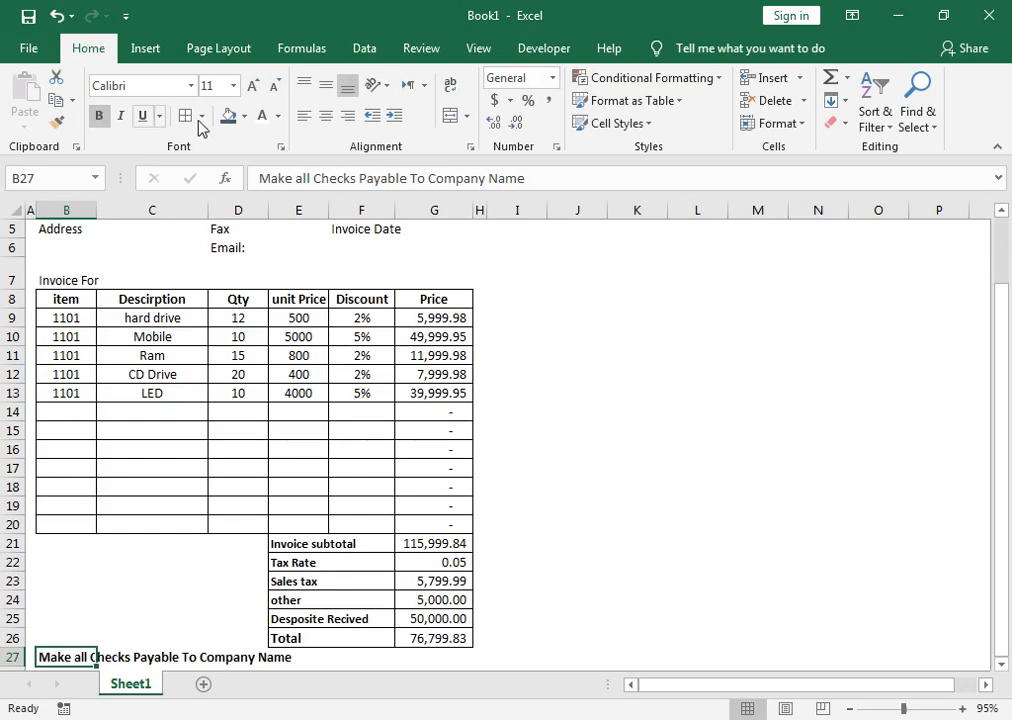
click(254, 88)
Format the item range B8:G20 as a table with headers, using a light style with blue banded rows.
drag(58, 299, 472, 522)
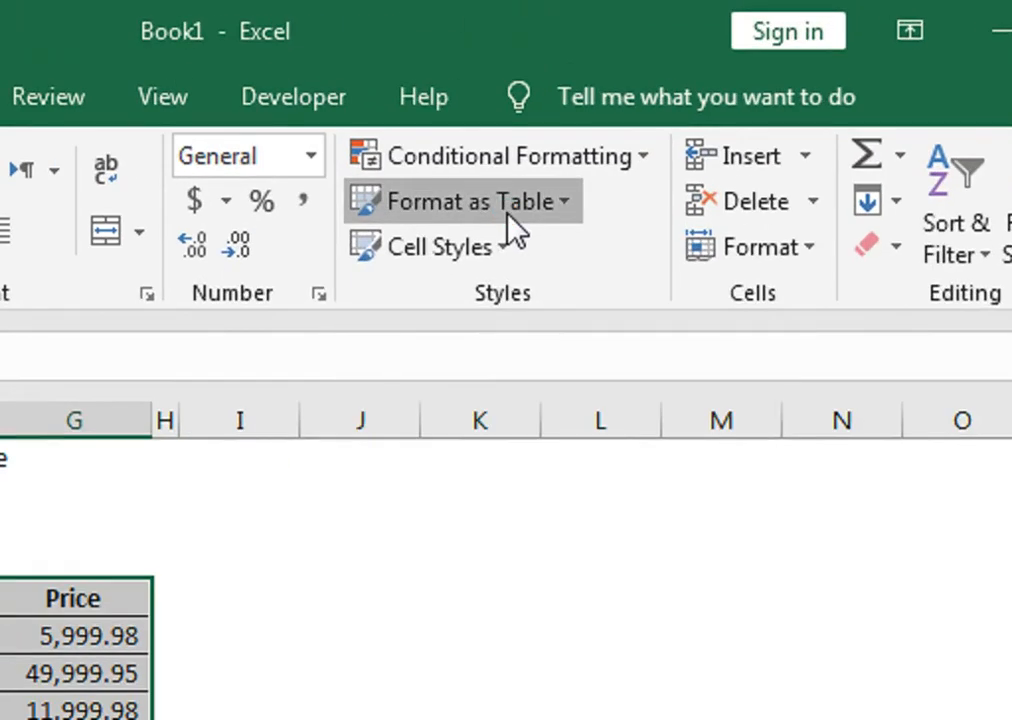
click(652, 104)
click(474, 289)
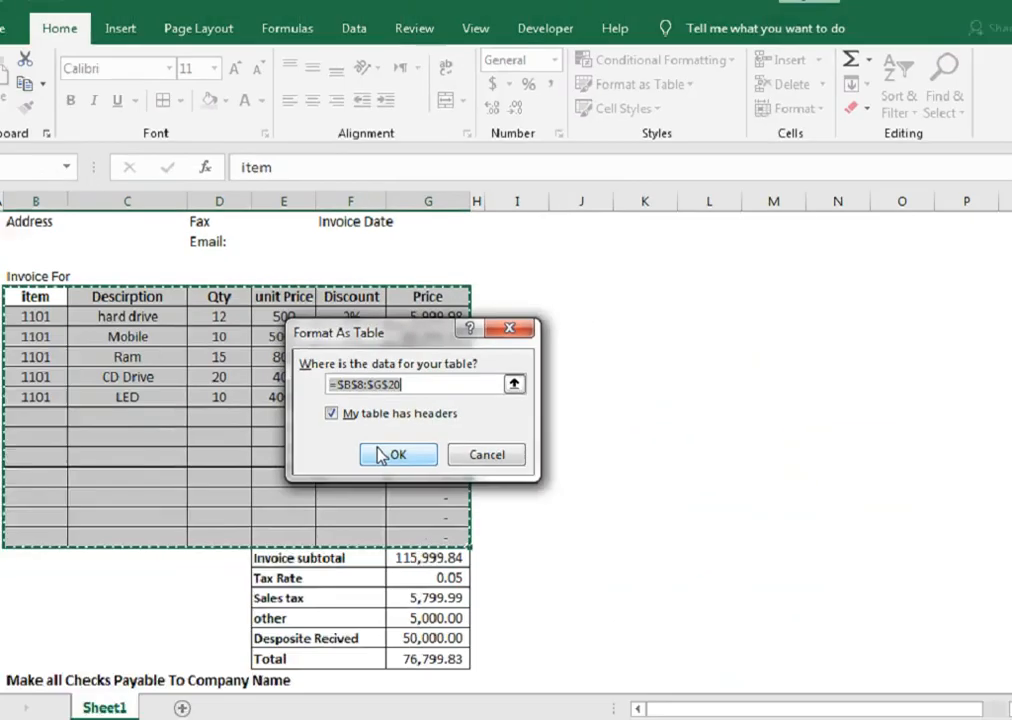
click(388, 450)
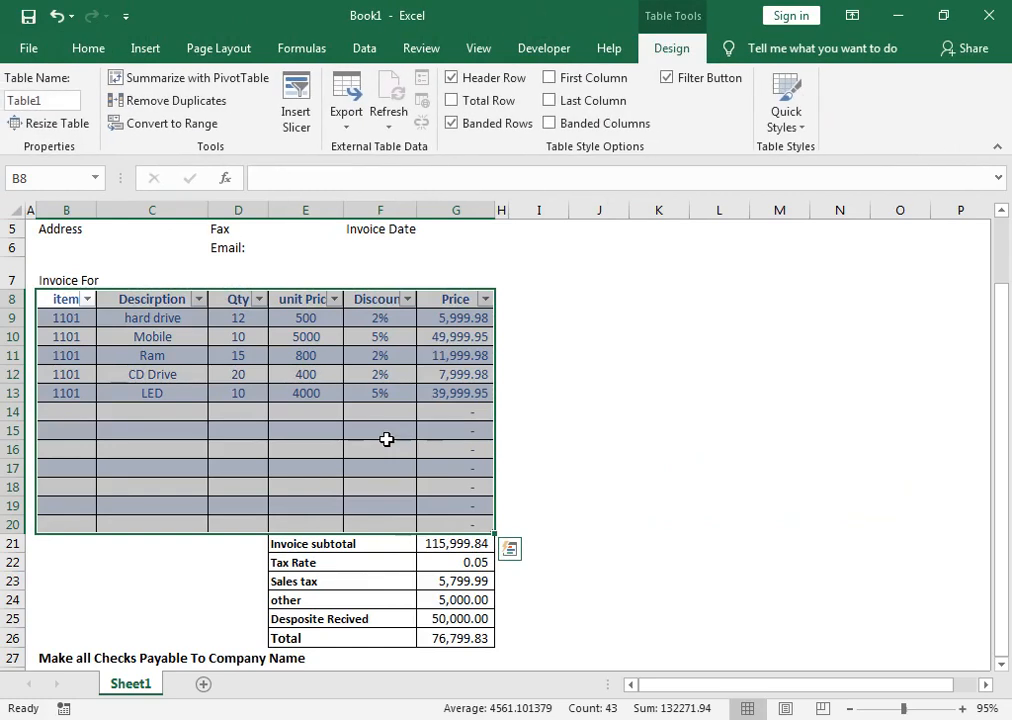
click(455, 430)
mouse_move(1006, 453)
mouse_down()
mouse_move(994, 409)
mouse_move(996, 463)
mouse_up()
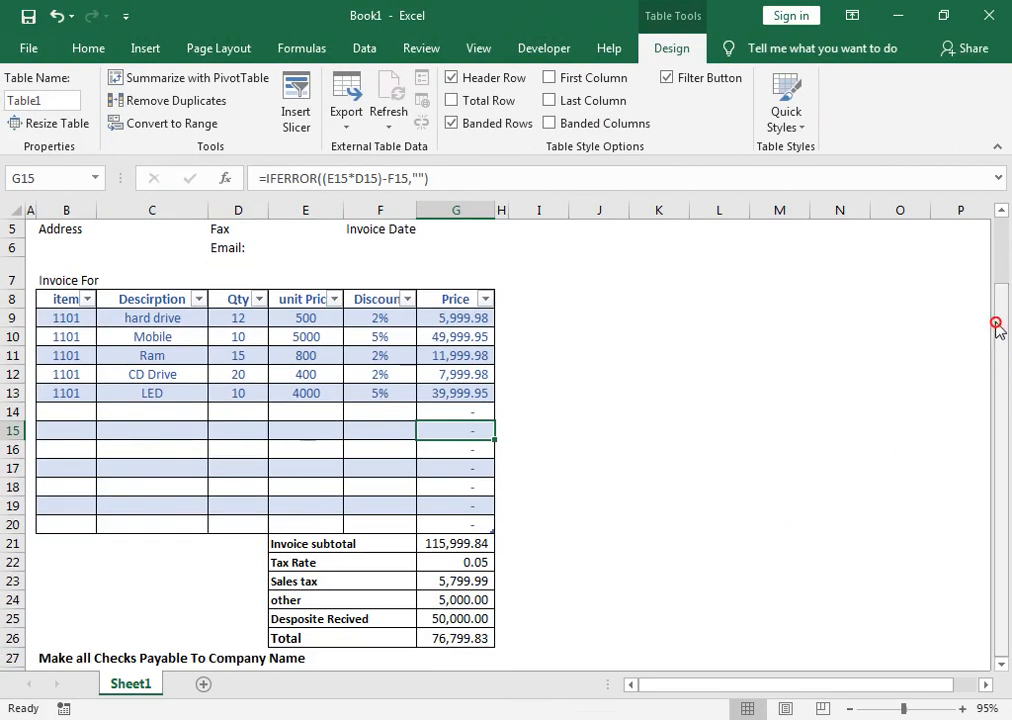
drag(1001, 327, 1003, 218)
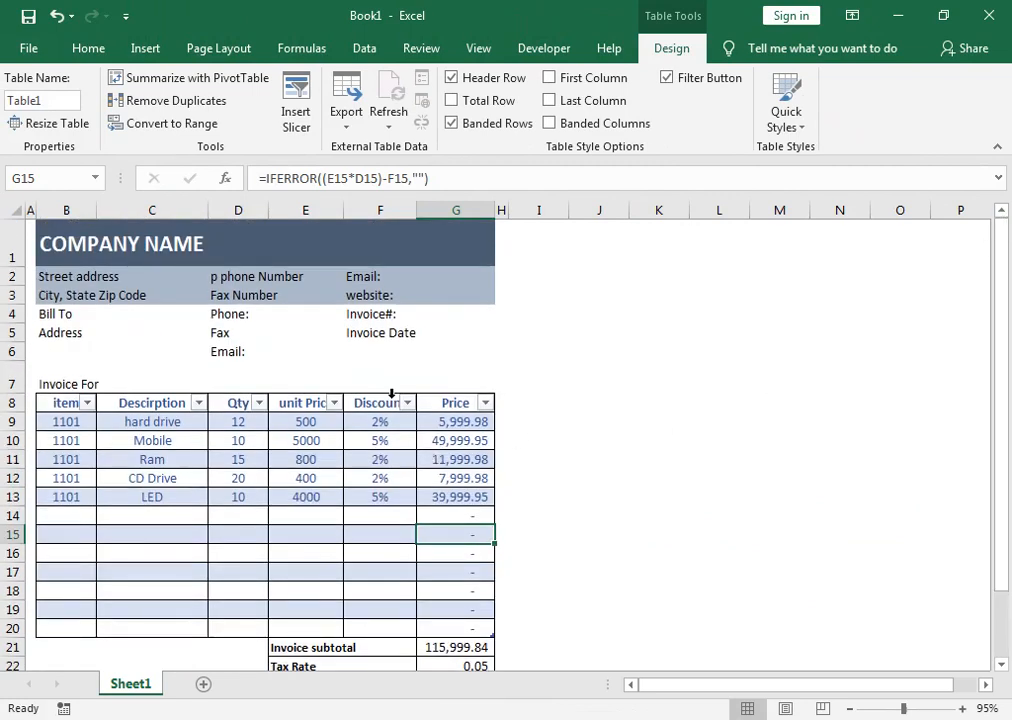
click(380, 395)
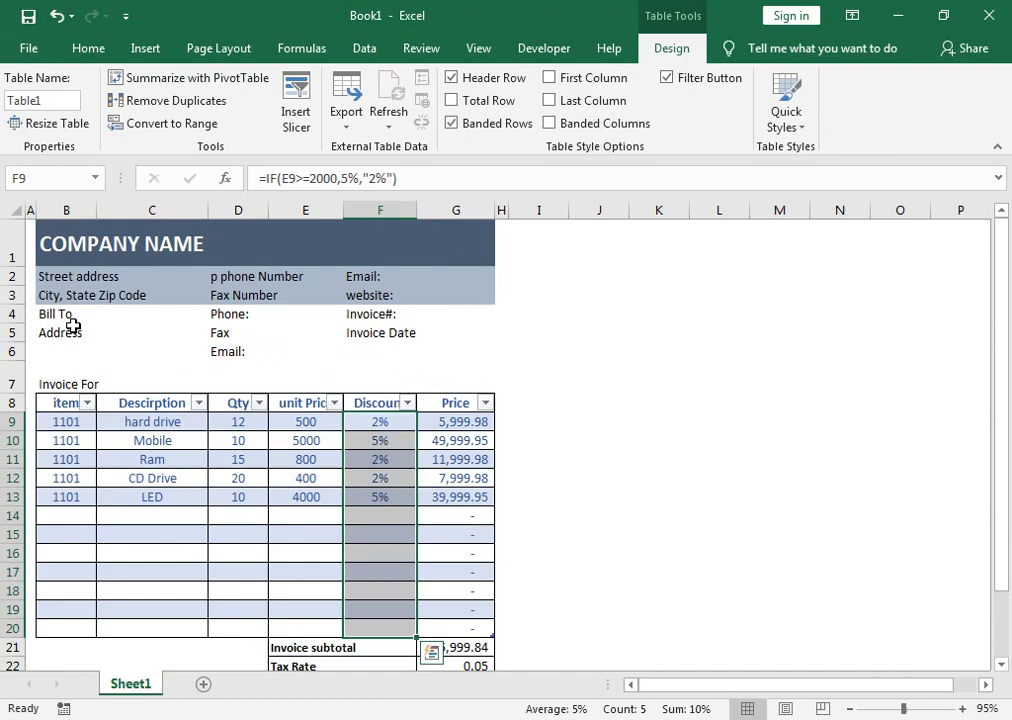
Show the margins in the print preview, set the left margin to 1.12" and enlarge the top margin.
key(ctrl+p)
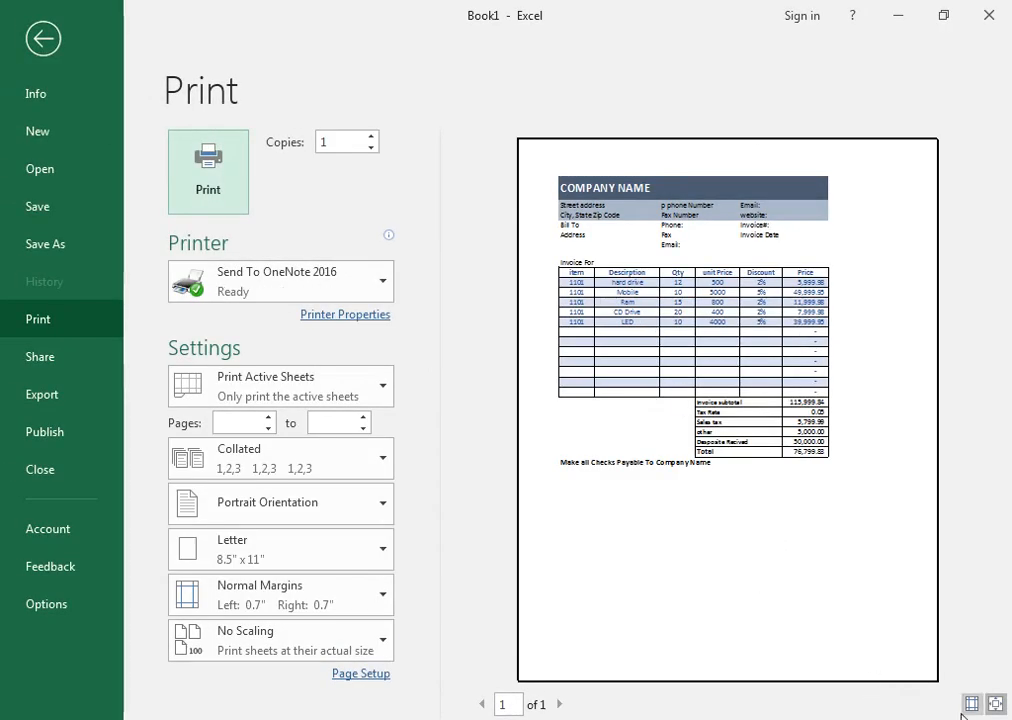
click(995, 704)
drag(552, 143, 542, 224)
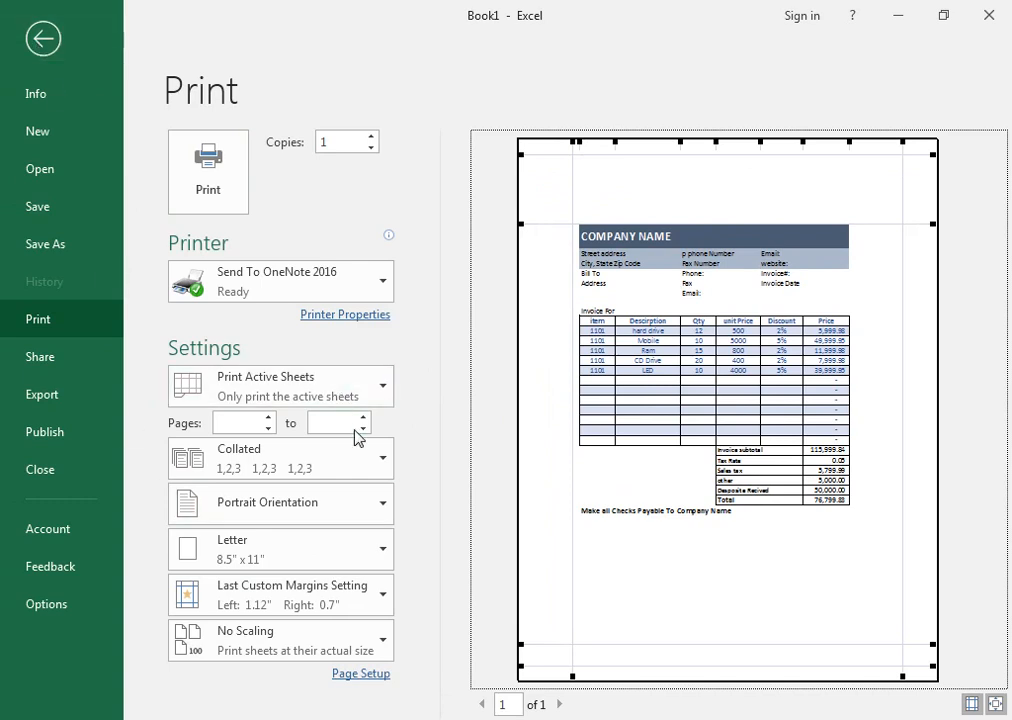
click(355, 298)
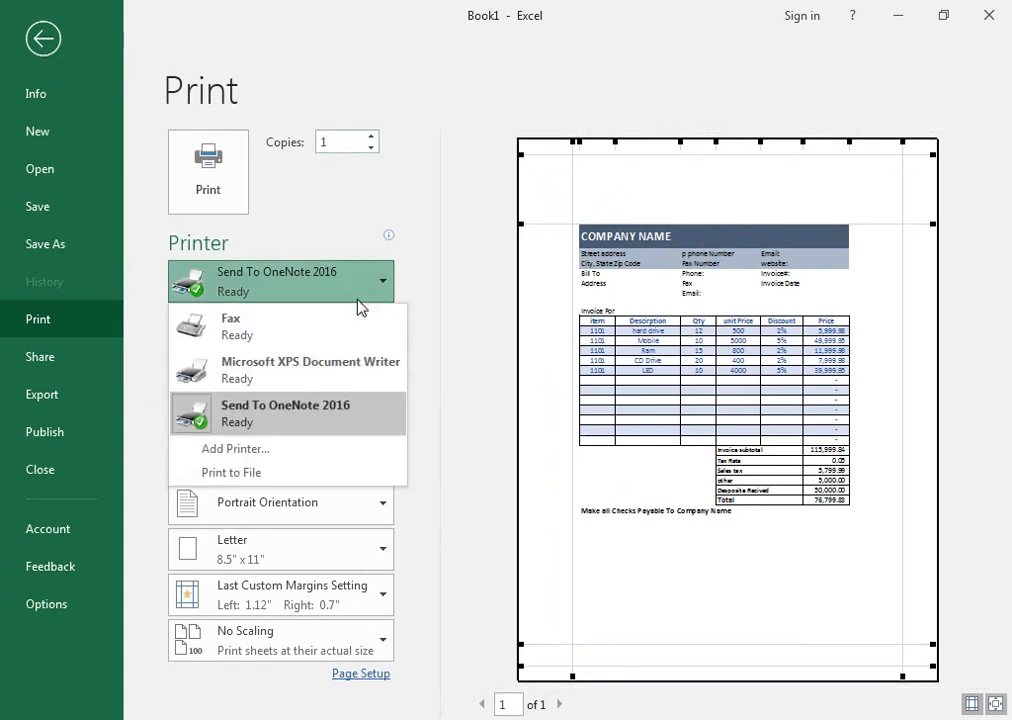
click(422, 269)
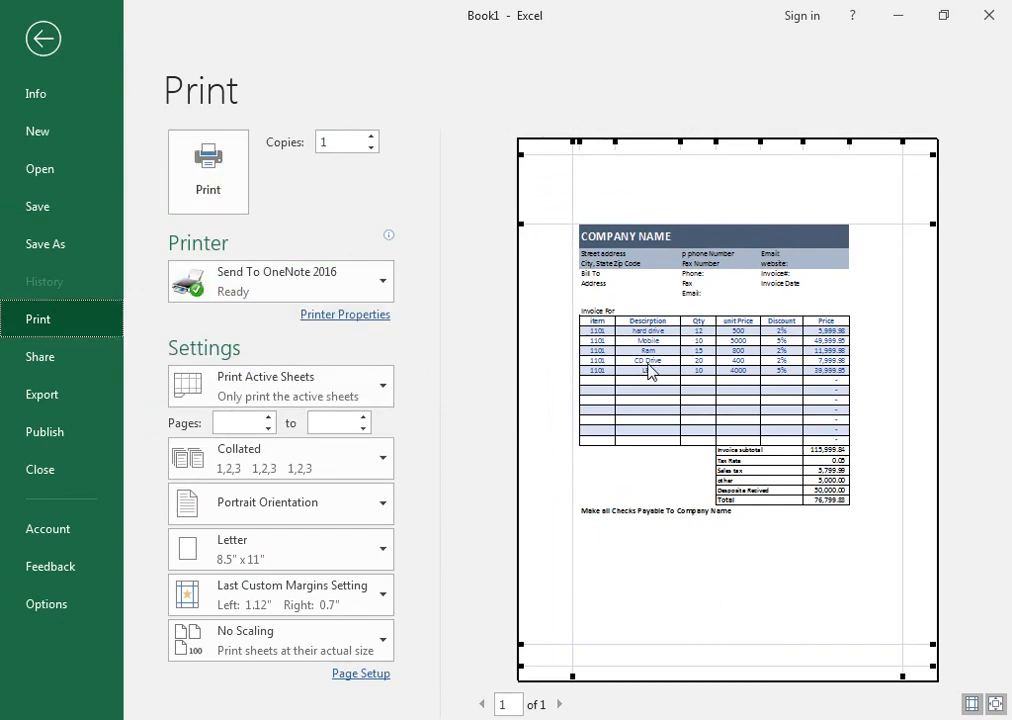
click(246, 193)
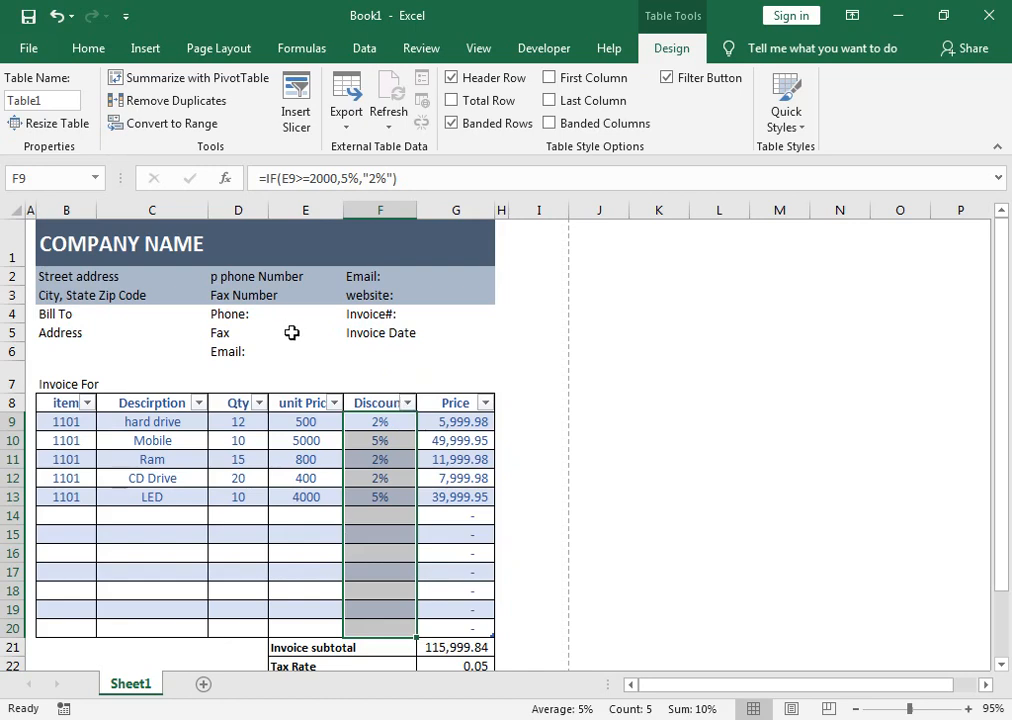
Widen column C slightly, narrow column H a little, and check the resulting layout in the print preview.
drag(214, 212, 229, 211)
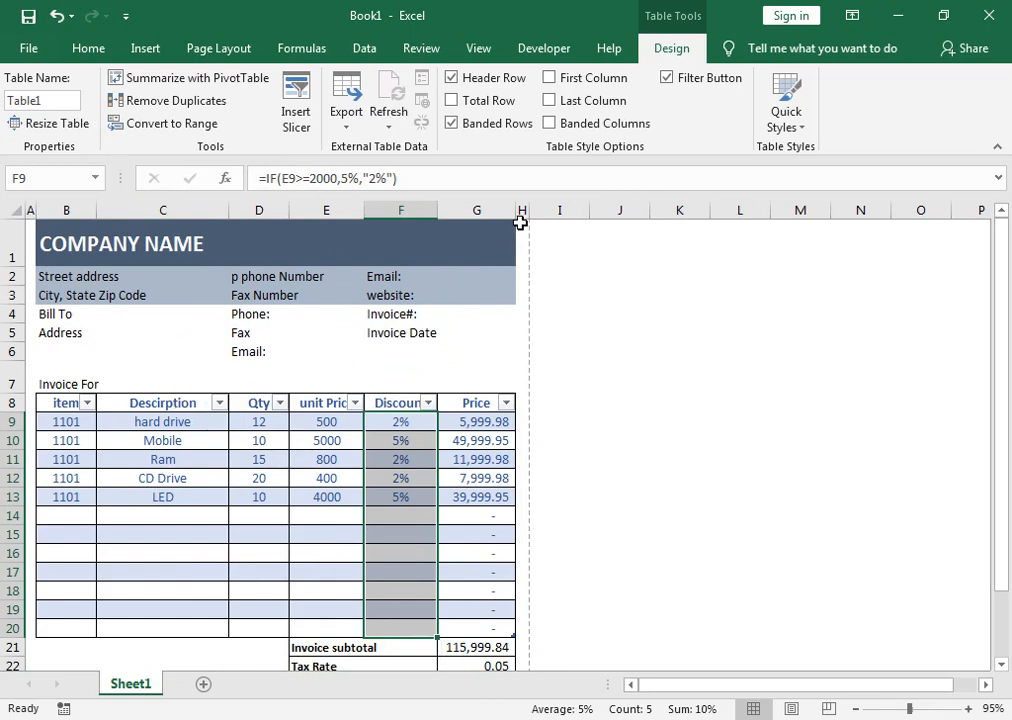
drag(529, 215, 527, 211)
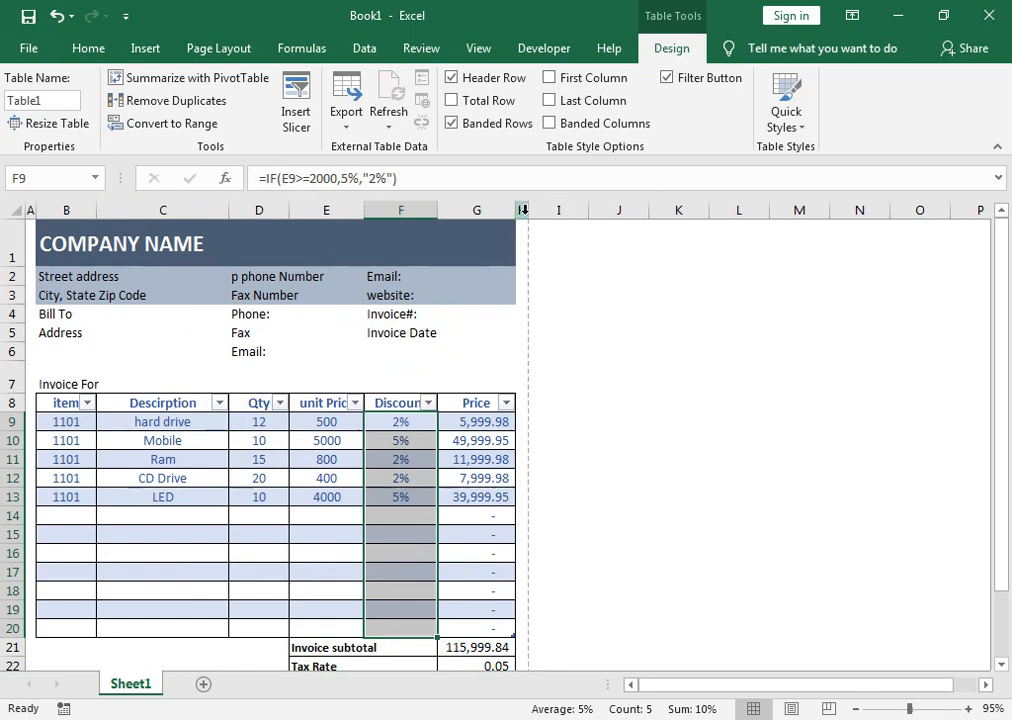
key(ctrl+p)
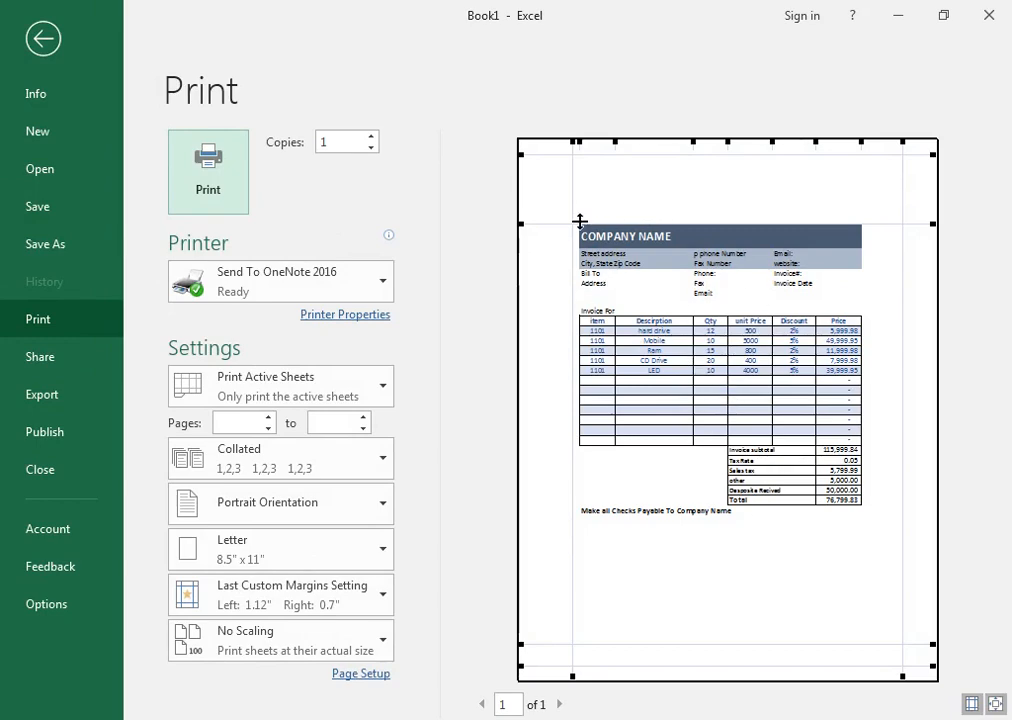
key(Escape)
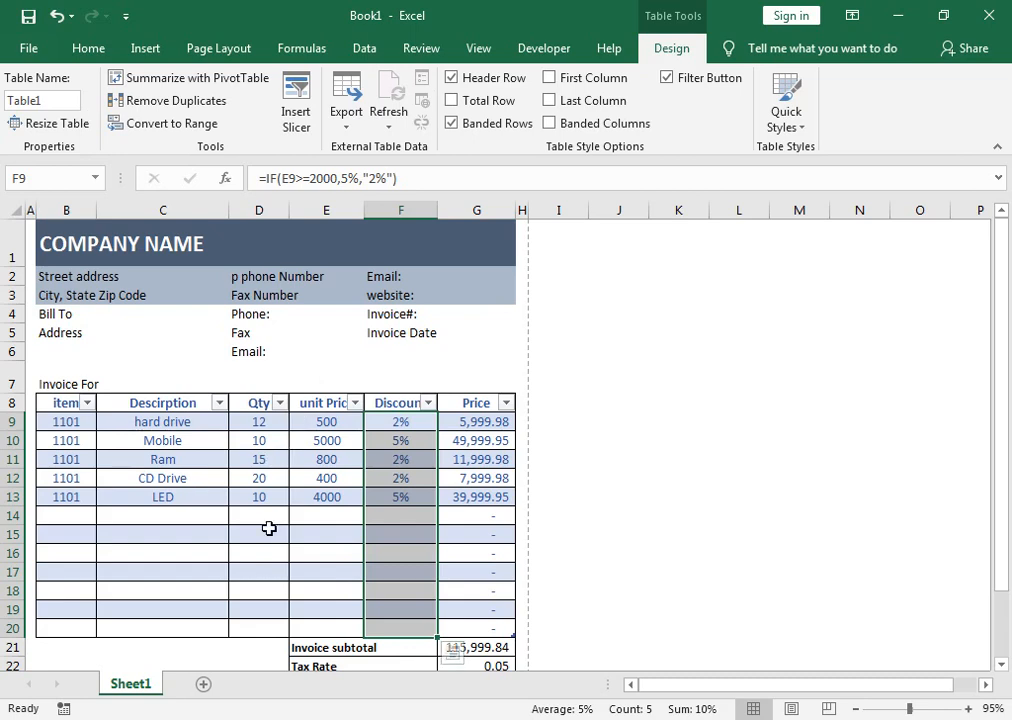
Switch to the browser window showing the YouTube channel's videos.
click(207, 462)
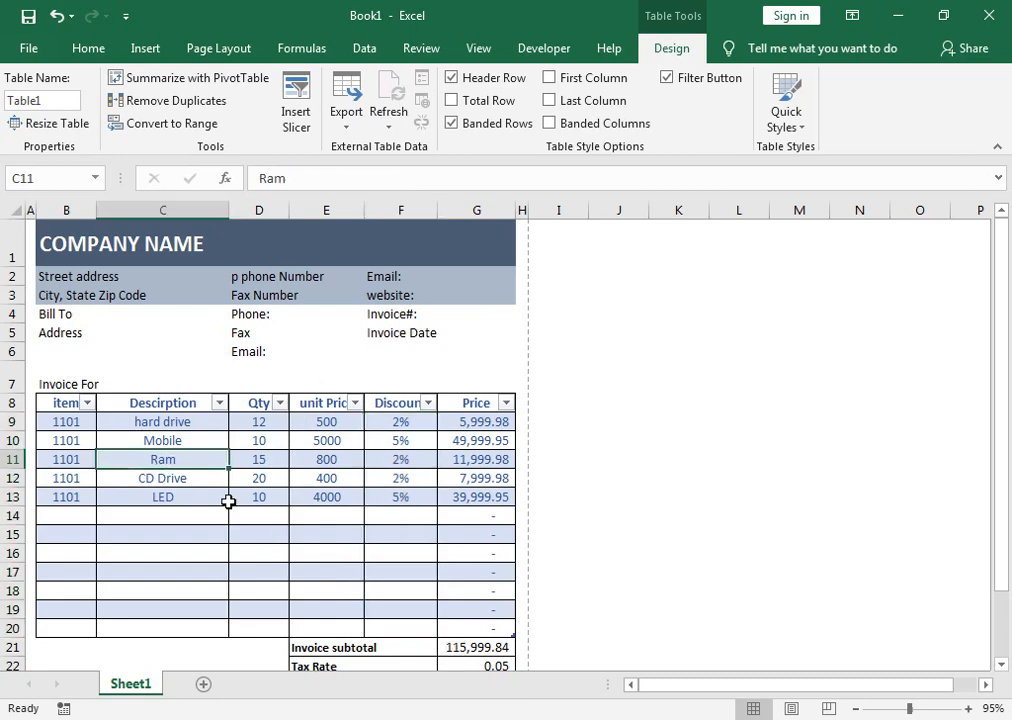
key(alt+Tab)
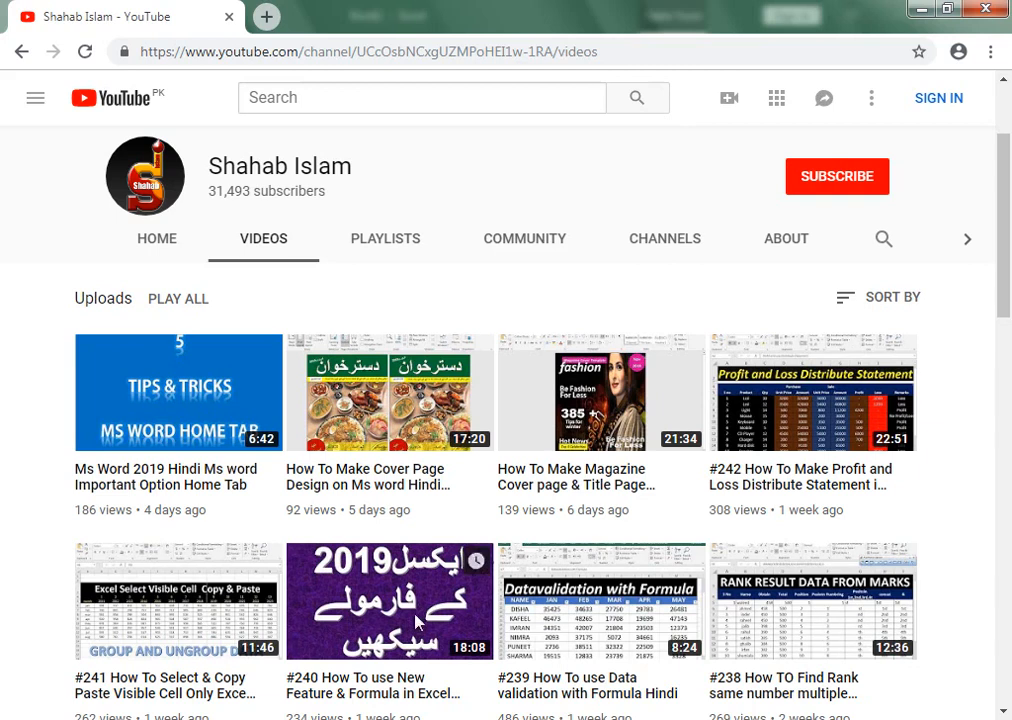